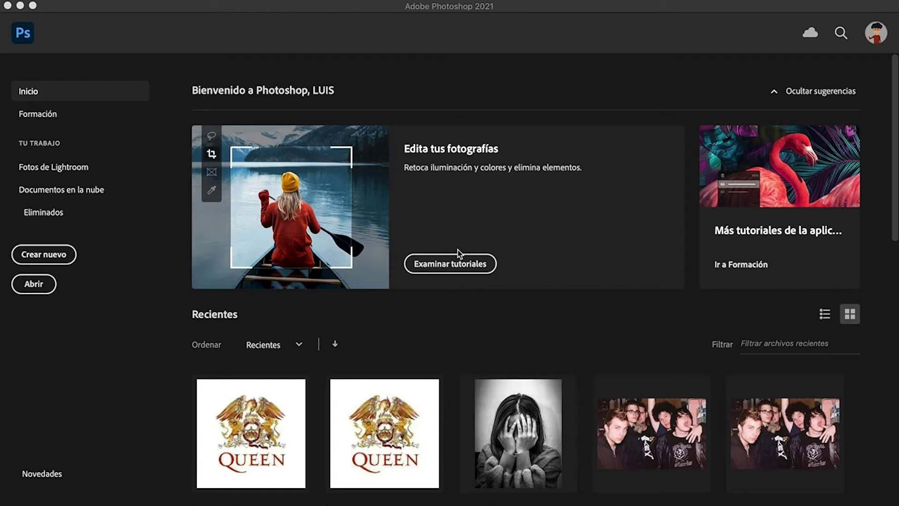
# Focus Photoshop and start a new document with Archivo > Nuevo
pyautogui.click(438, 63)
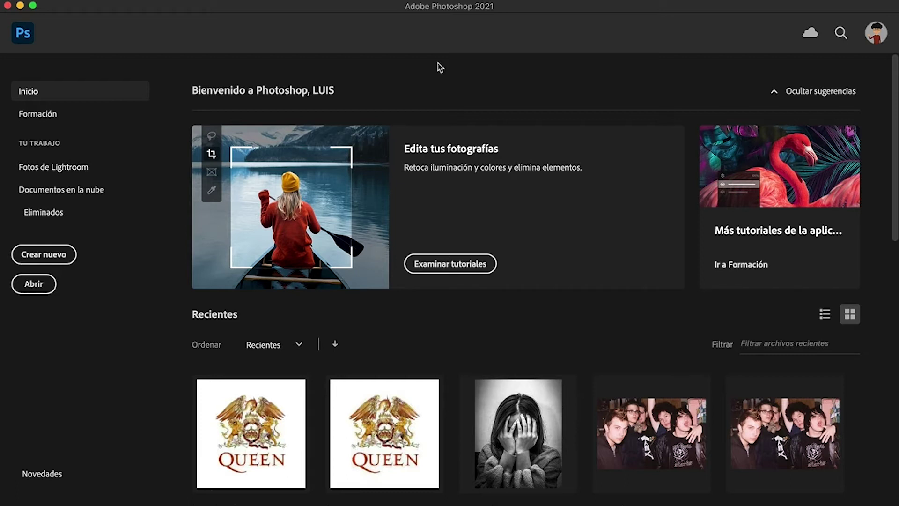
pyautogui.click(115, 1)
pyautogui.click(116, 6)
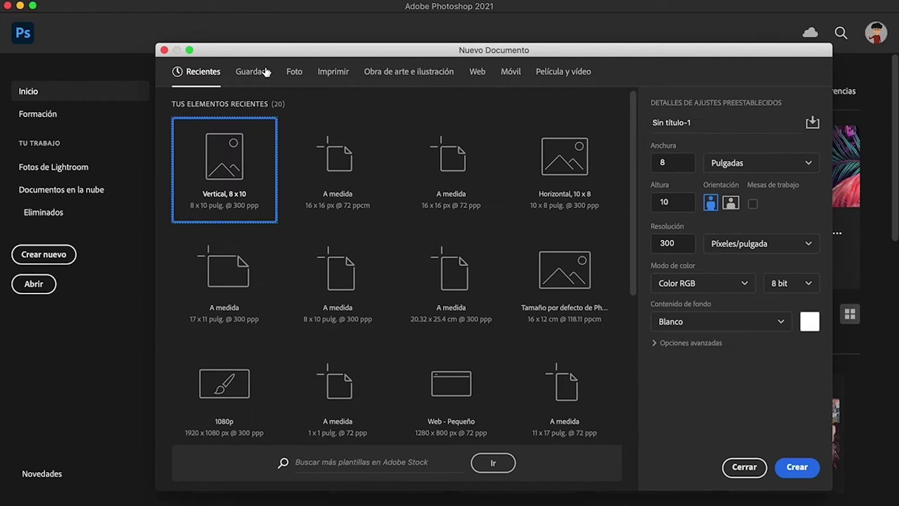
# Create a document from the Foto tab's Vertical 8×10 inch, 300 ppi preset
pyautogui.click(292, 75)
pyautogui.click(357, 243)
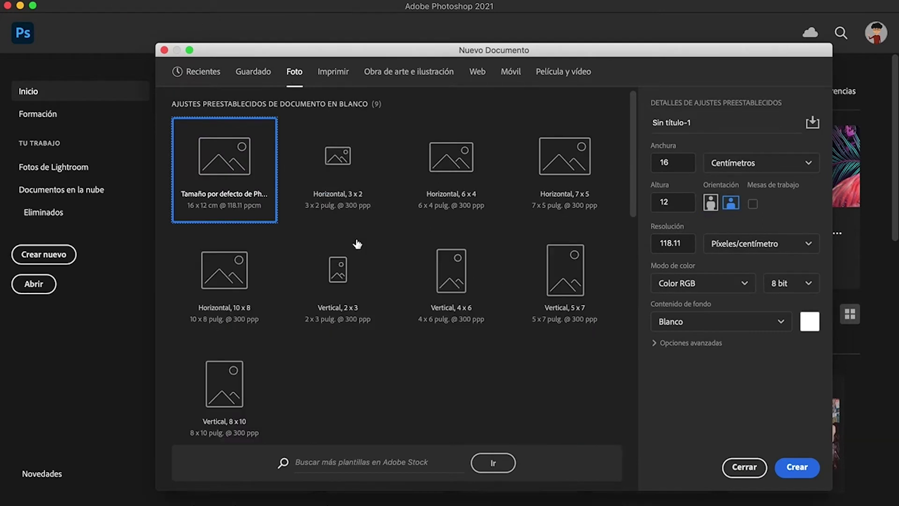
pyautogui.click(229, 394)
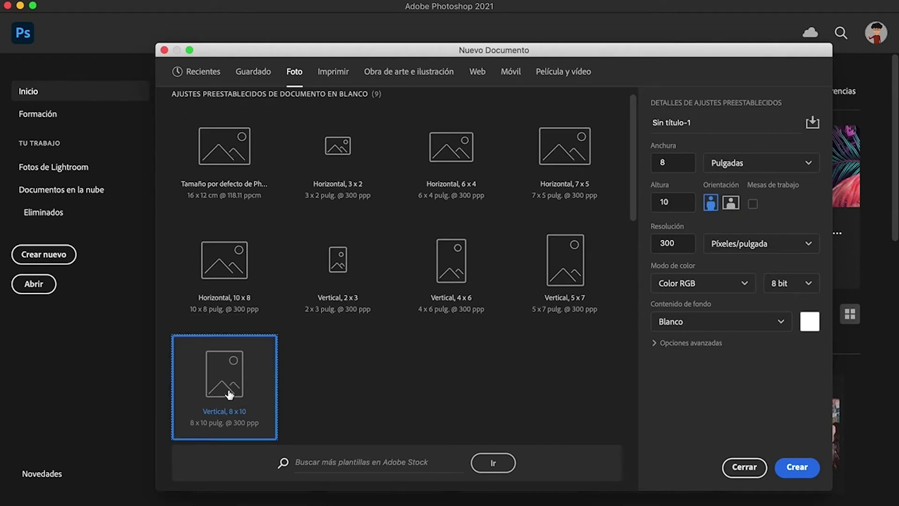
pyautogui.click(797, 467)
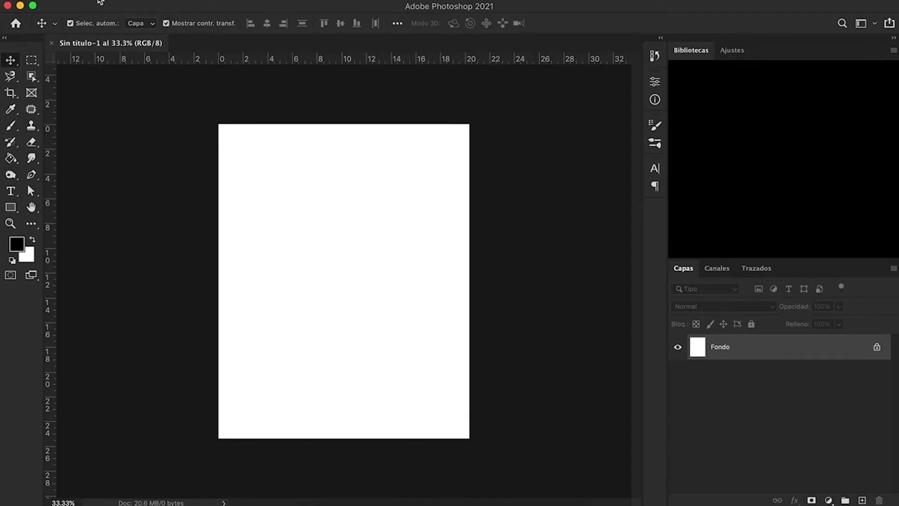
# Place the portrait JPG from Descargas with Colocar elemento incrustado
pyautogui.click(99, 2)
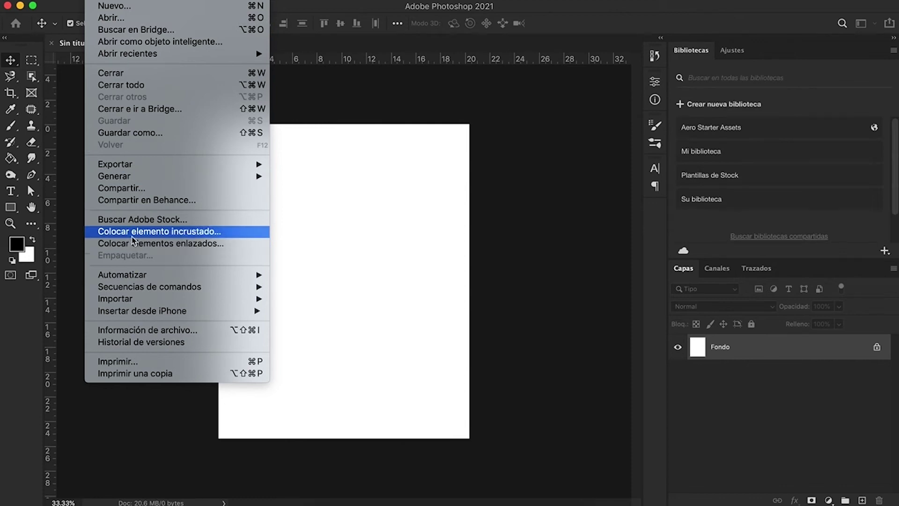
pyautogui.click(133, 236)
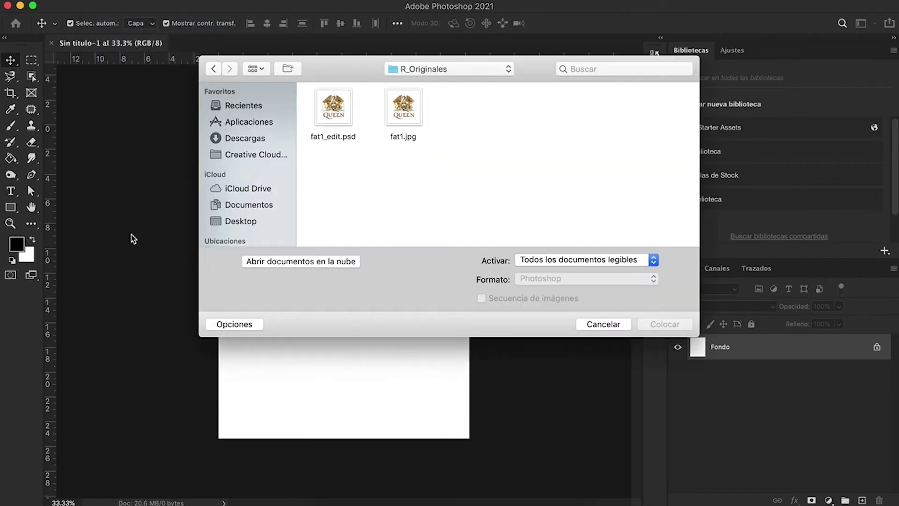
pyautogui.click(234, 141)
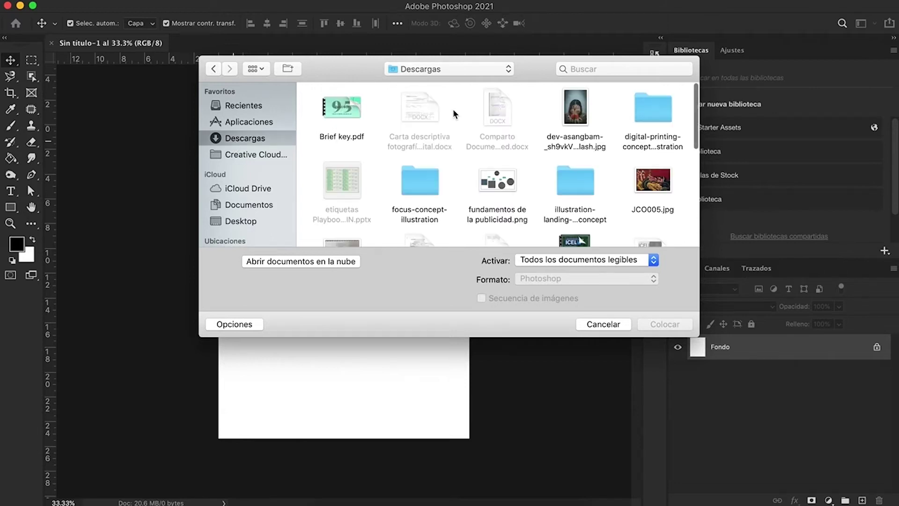
pyautogui.click(569, 118)
pyautogui.click(662, 325)
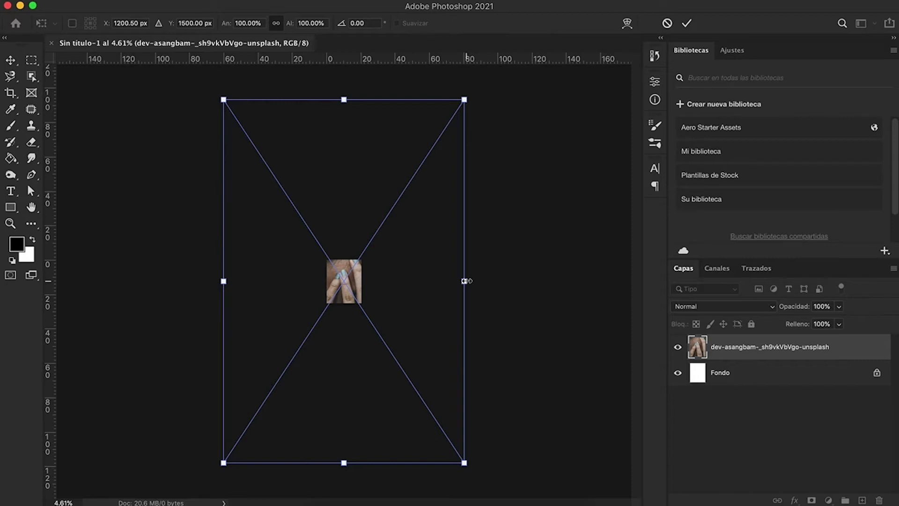
# Shrink the placed portrait to cover the page, commit it, and shift it upward
pyautogui.moveTo(467, 281); pyautogui.dragTo(385, 285)
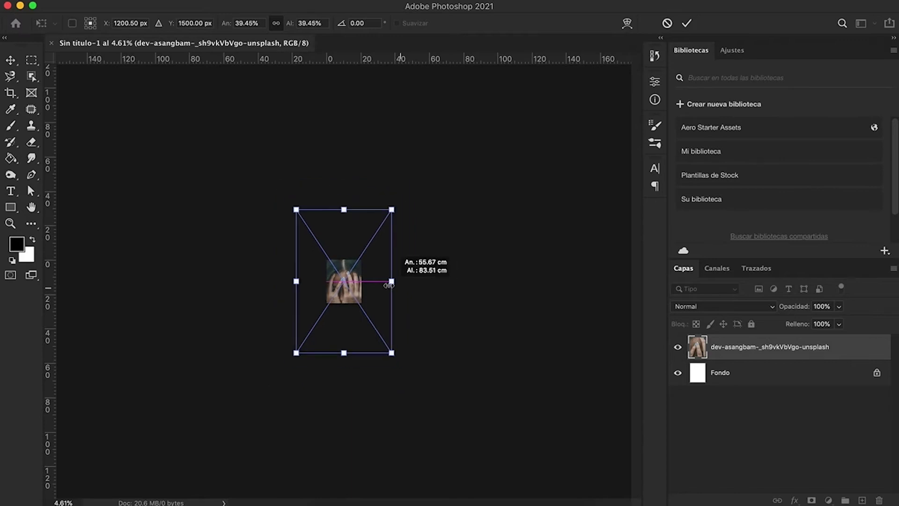
pyautogui.moveTo(385, 285); pyautogui.dragTo(365, 284)
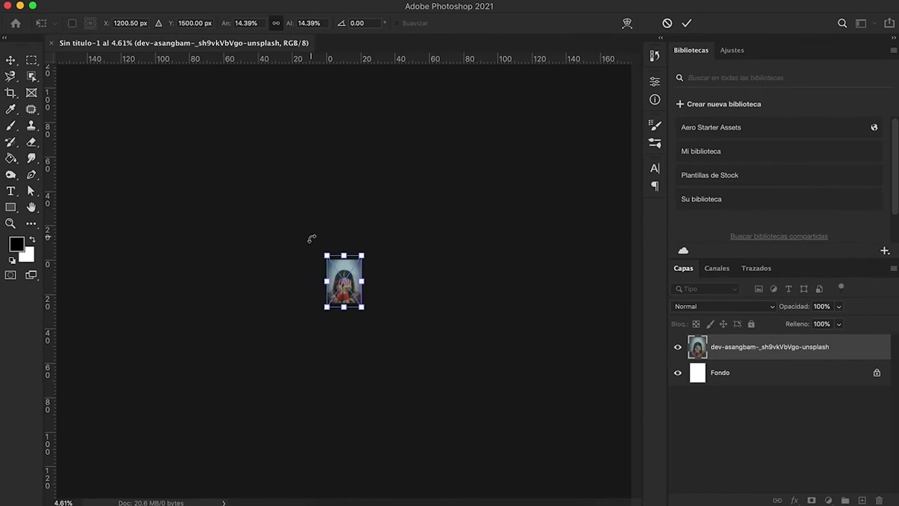
pyautogui.press('Return')
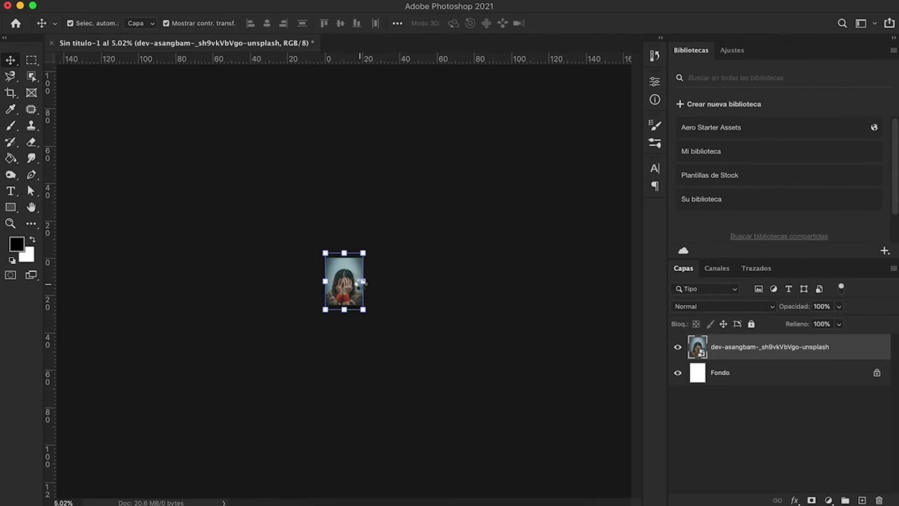
pyautogui.hotkey('ctrl', '0')
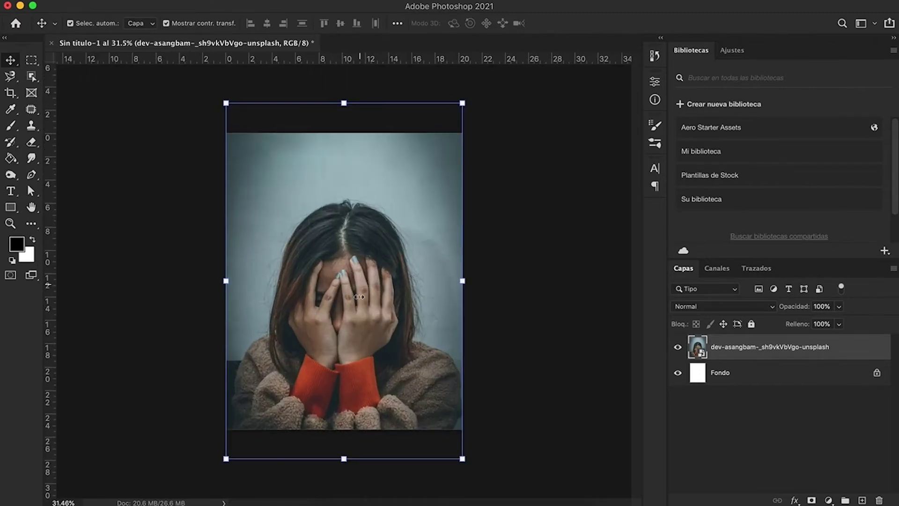
pyautogui.moveTo(355, 306); pyautogui.dragTo(355, 246)
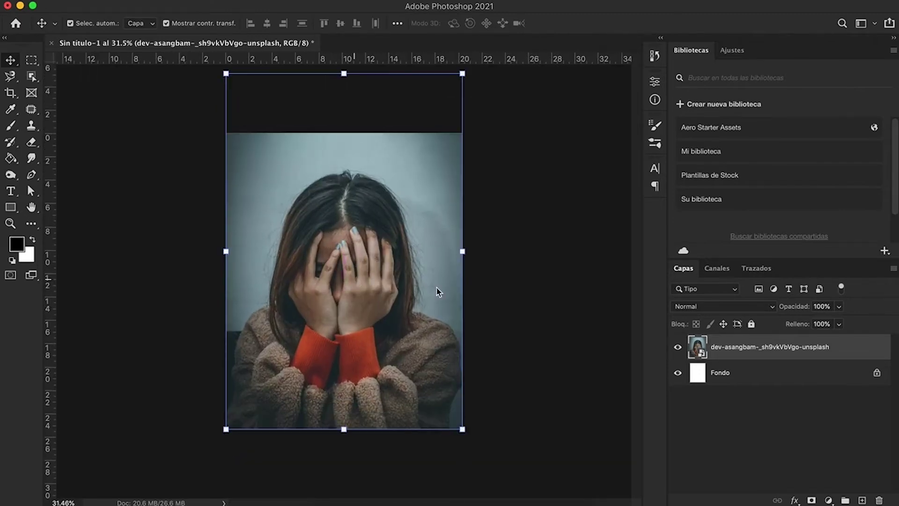
pyautogui.click(497, 297)
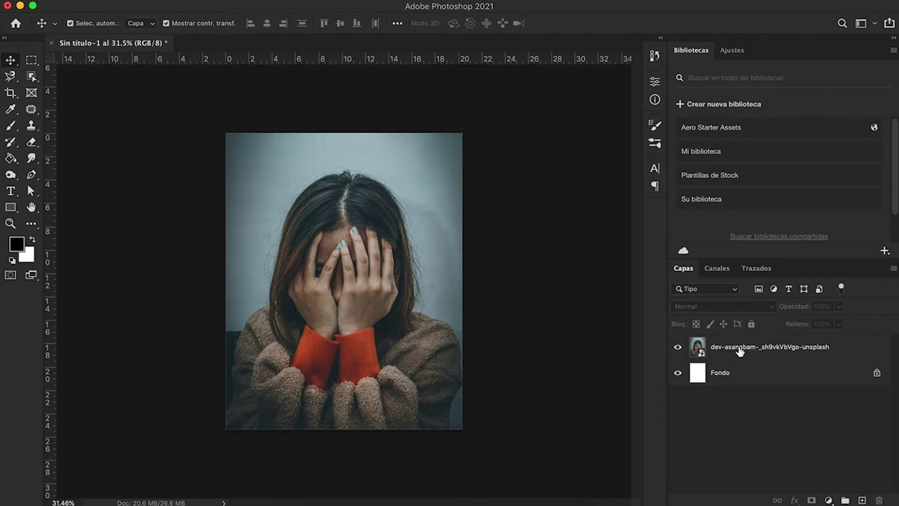
# Rename the portrait layer to 'Original'
pyautogui.doubleClick(747, 348)
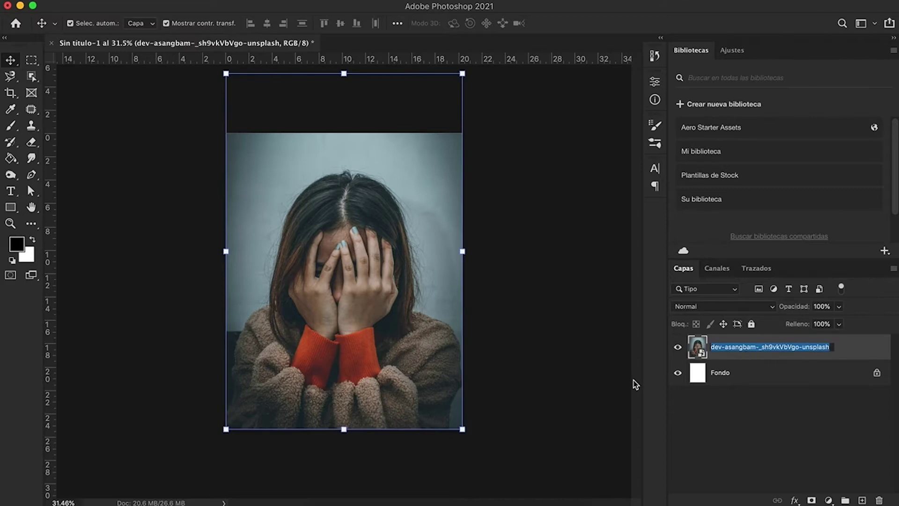
pyautogui.write('Orignal')
pyautogui.press('BackSpace')
pyautogui.press('BackSpace')
pyautogui.press('BackSpace')
pyautogui.press('BackSpace')
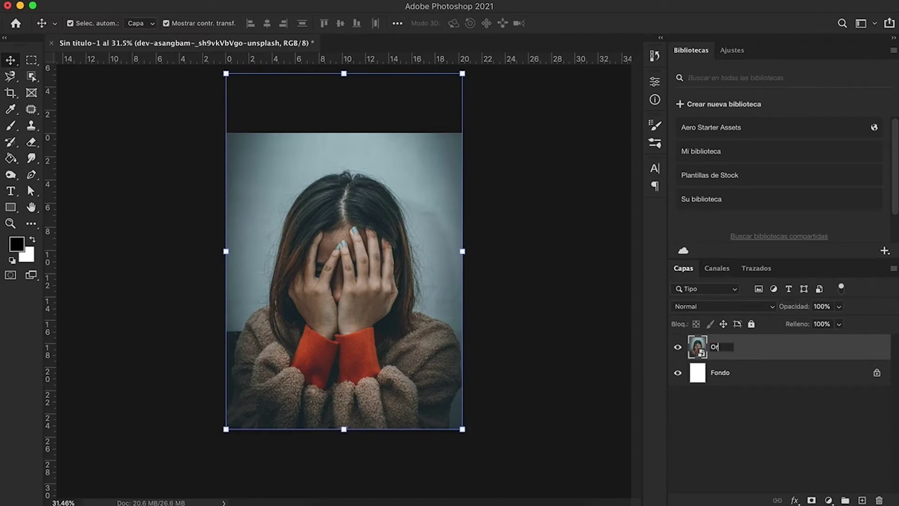
pyautogui.write('iginal')
pyautogui.press('Return')
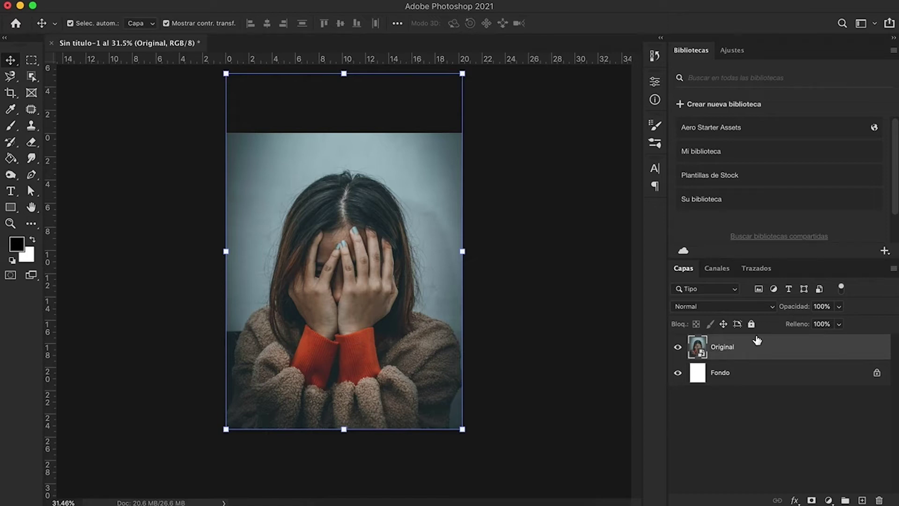
pyautogui.hotkey('ctrl', 'j')
pyautogui.hotkey('ctrl', 'z')
# Rasterize Original, duplicate it as Original copia, then hide and lock Original
pyautogui.rightClick(780, 354)
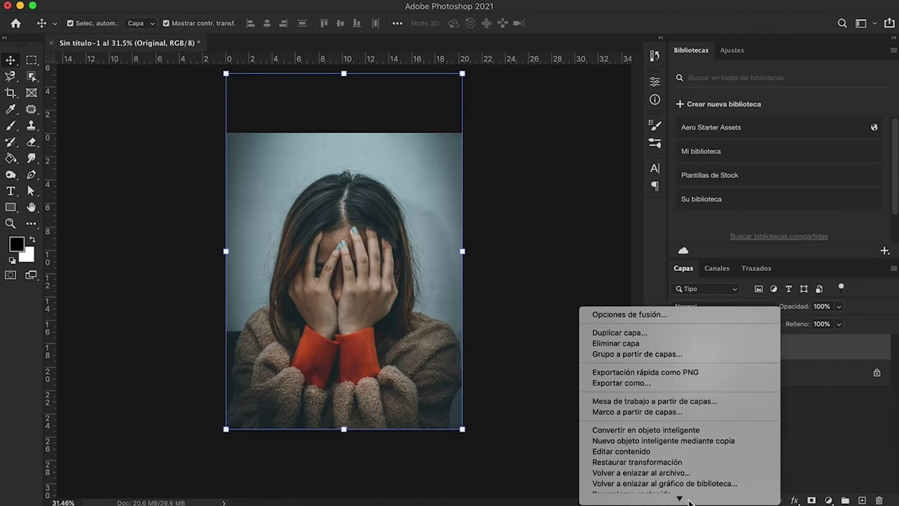
pyautogui.click(656, 383)
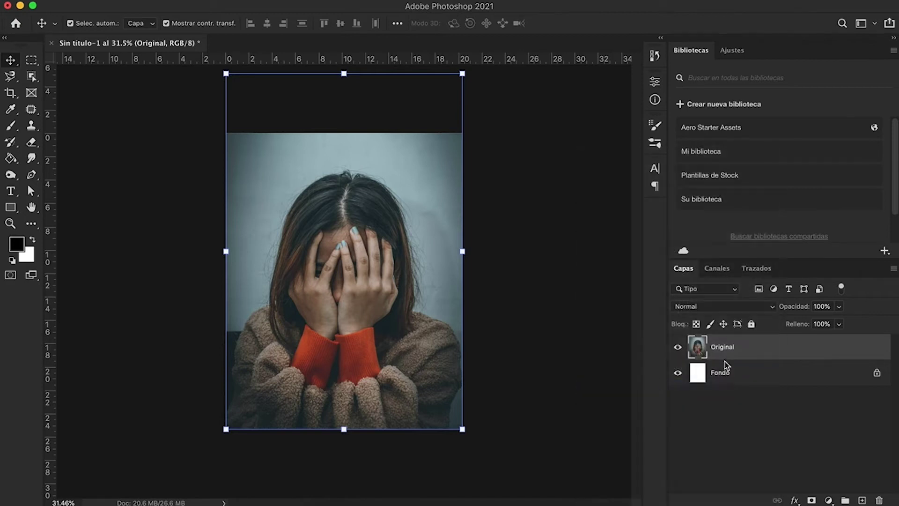
pyautogui.hotkey('ctrl', 'j')
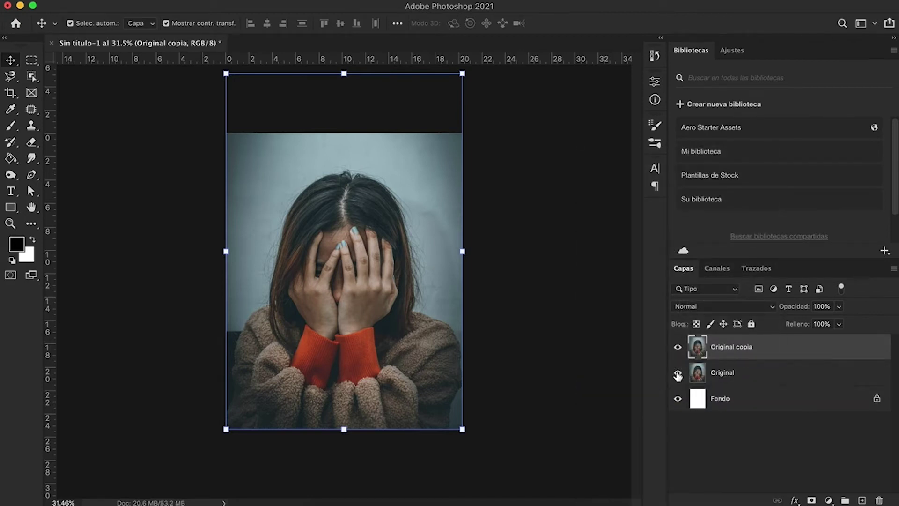
pyautogui.click(677, 375)
pyautogui.click(756, 373)
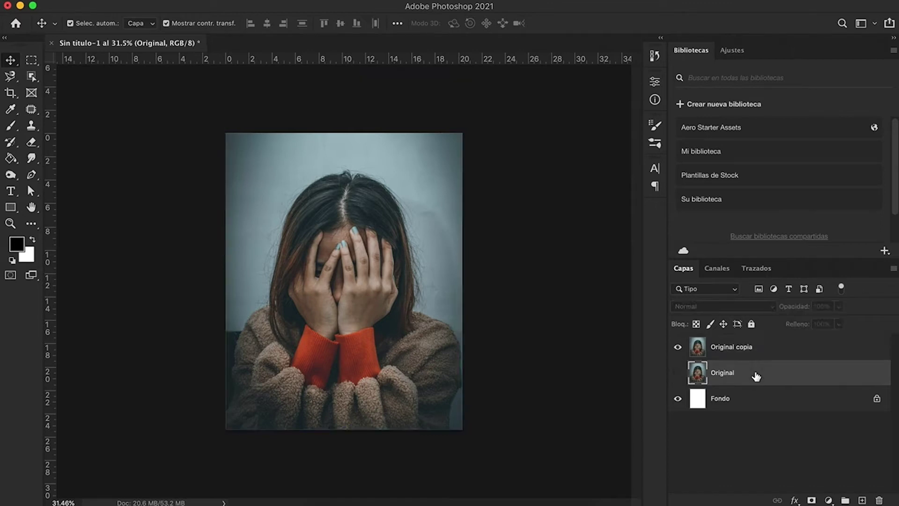
pyautogui.click(752, 325)
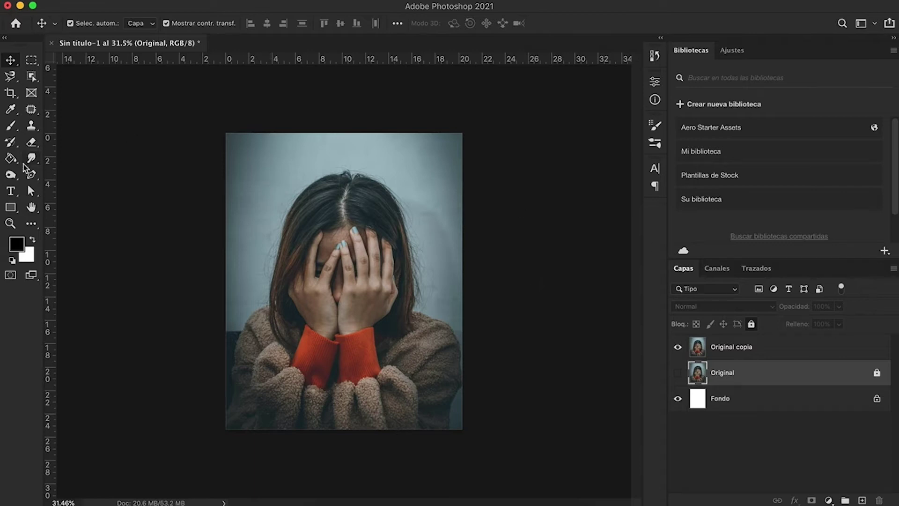
pyautogui.click(11, 191)
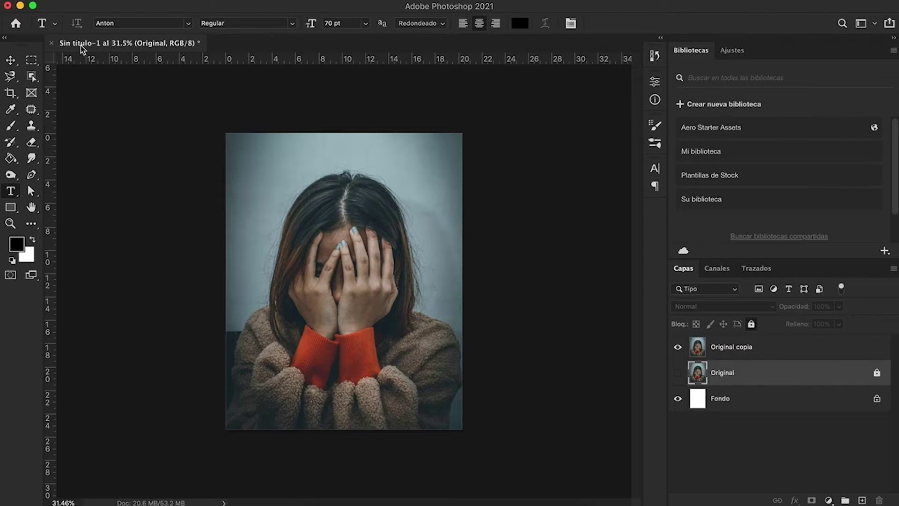
pyautogui.click(187, 24)
pyautogui.click(188, 25)
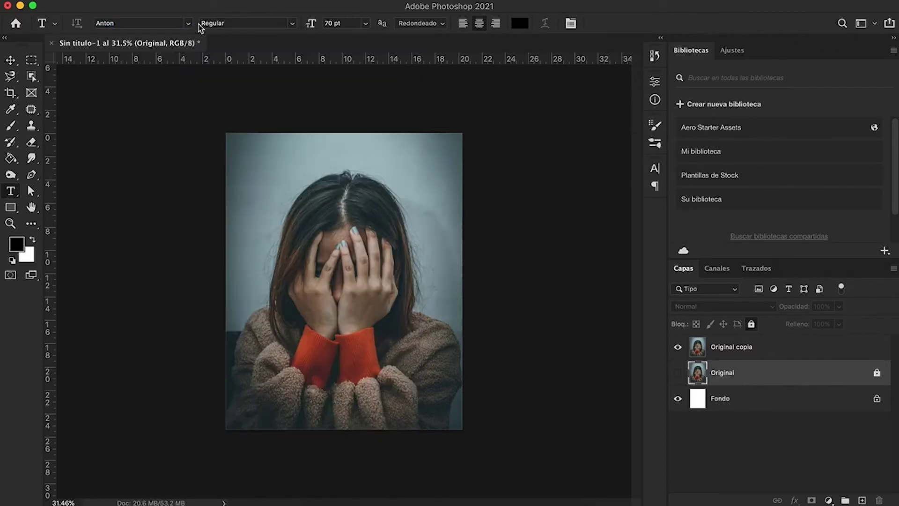
pyautogui.click(290, 24)
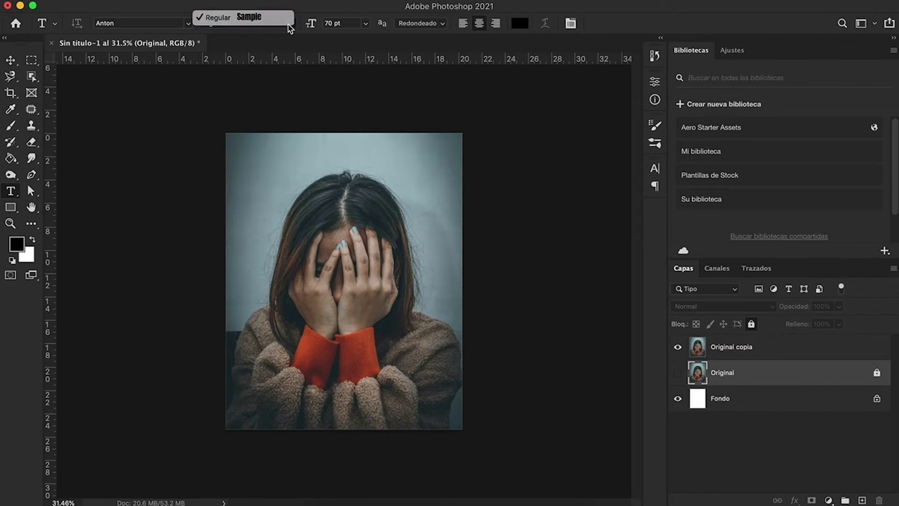
pyautogui.click(352, 13)
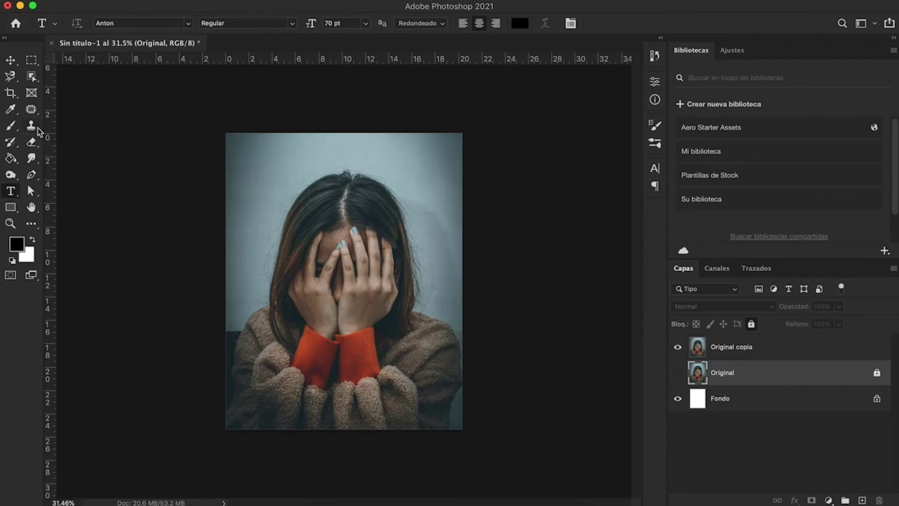
pyautogui.click(246, 157)
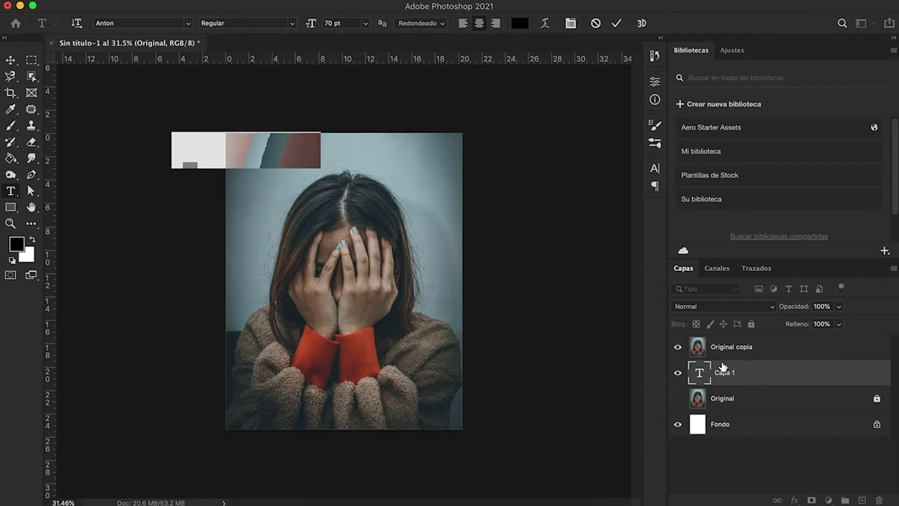
pyautogui.moveTo(733, 375); pyautogui.dragTo(733, 359)
pyautogui.doubleClick(195, 148)
pyautogui.click(11, 60)
pyautogui.press('Delete')
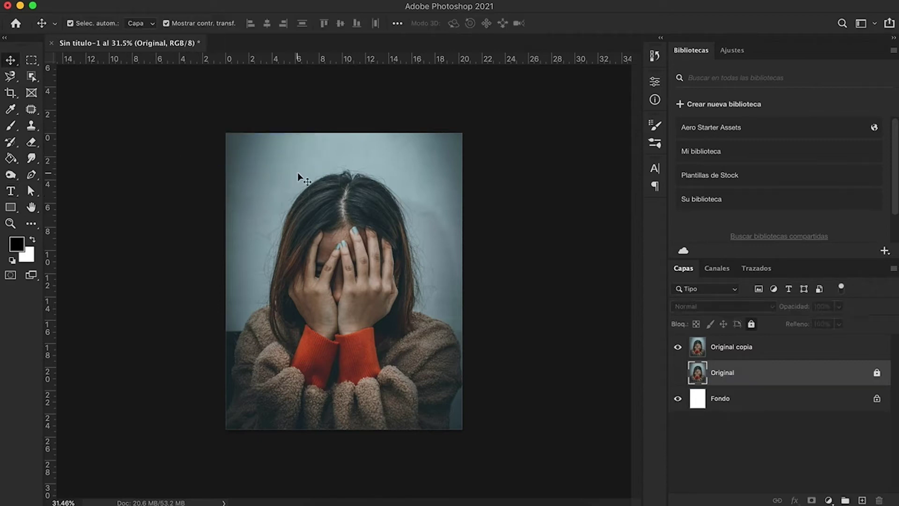
pyautogui.click(770, 353)
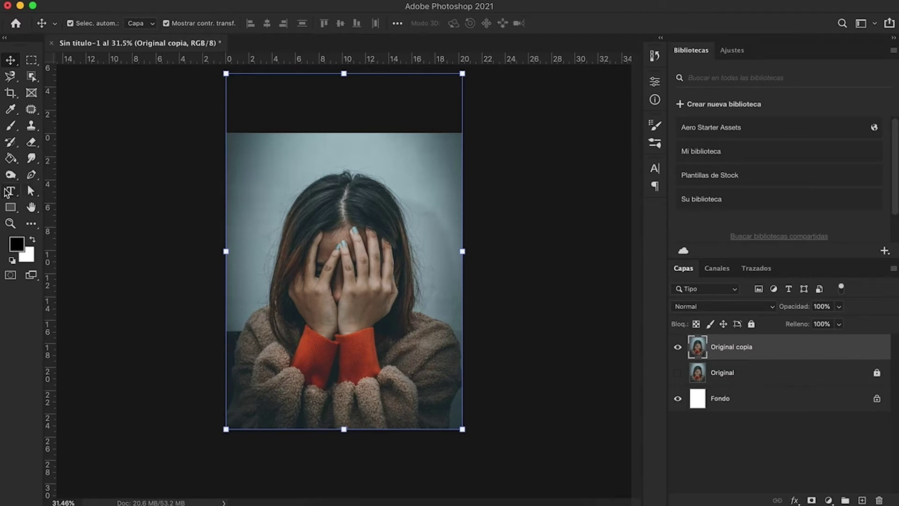
pyautogui.click(10, 191)
pyautogui.moveTo(247, 153)
pyautogui.mouseDown()
pyautogui.moveTo(298, 193)
pyautogui.moveTo(445, 390)
pyautogui.mouseUp()
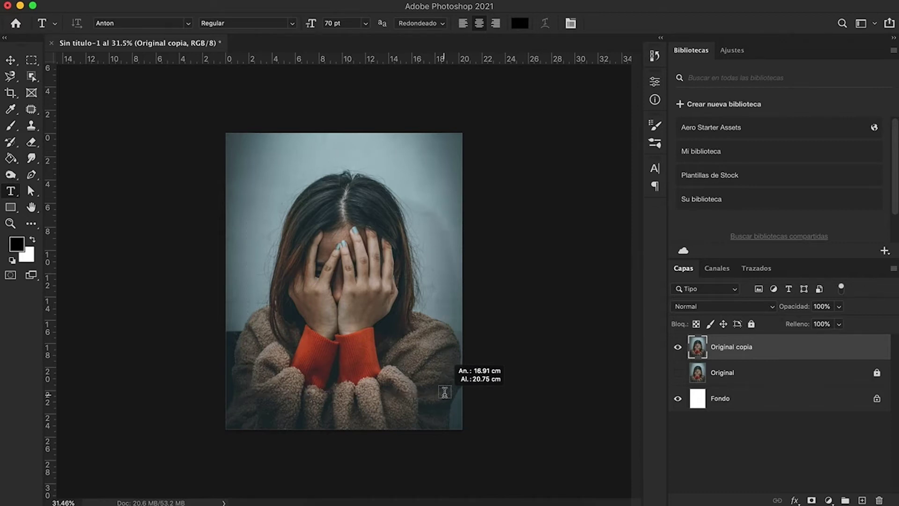
pyautogui.moveTo(445, 391); pyautogui.dragTo(445, 394)
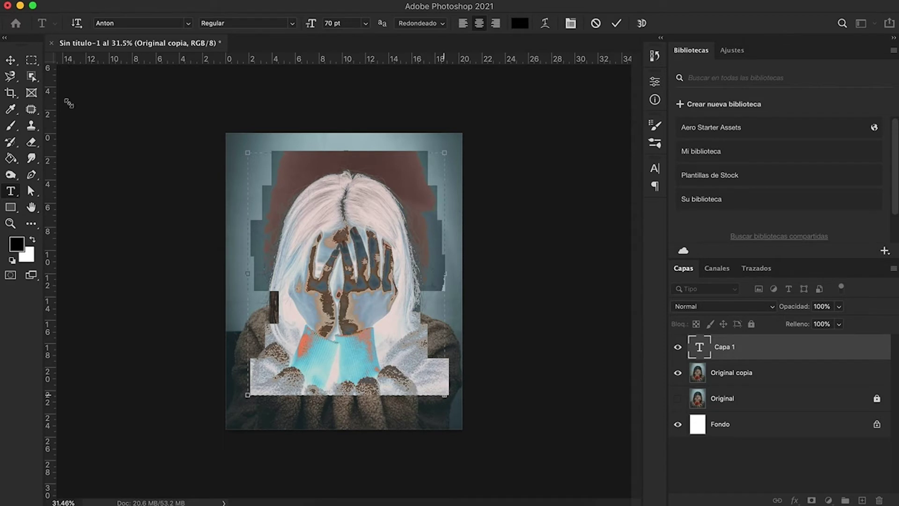
pyautogui.click(10, 60)
pyautogui.moveTo(356, 205); pyautogui.dragTo(354, 224)
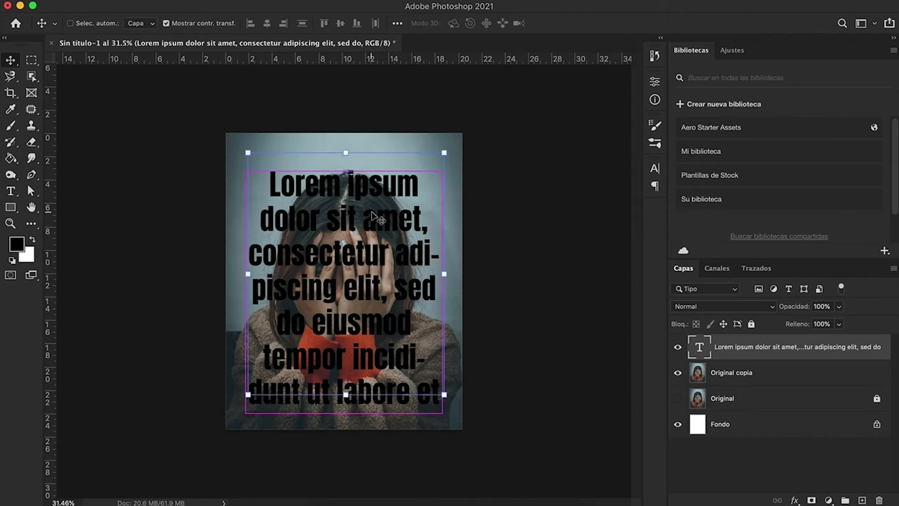
pyautogui.press('Delete')
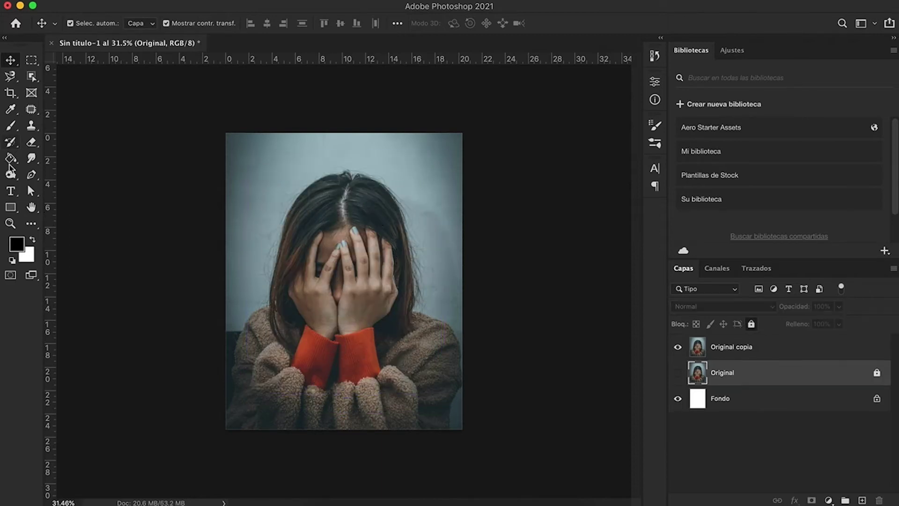
# Add Lorem Ipsum placeholder point text at 100 pt
pyautogui.click(11, 191)
pyautogui.click(331, 22)
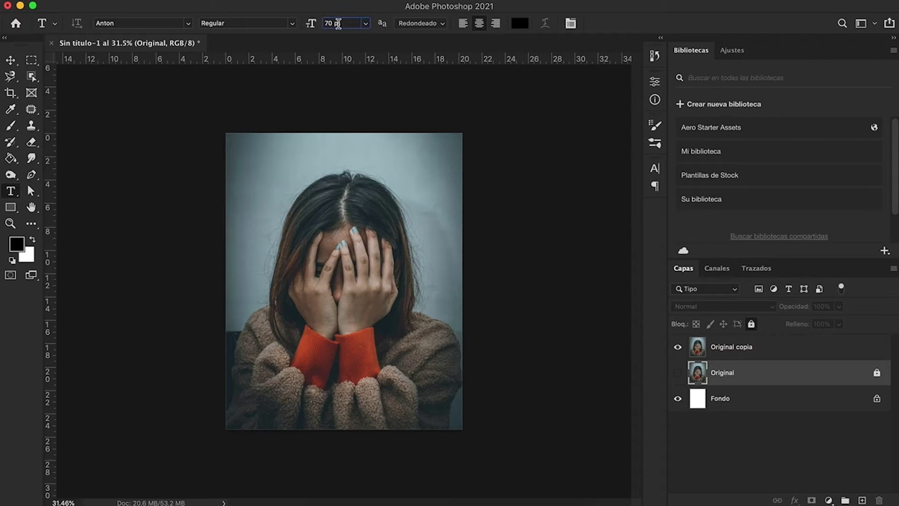
pyautogui.write('100t')
pyautogui.press('Return')
pyautogui.click(338, 134)
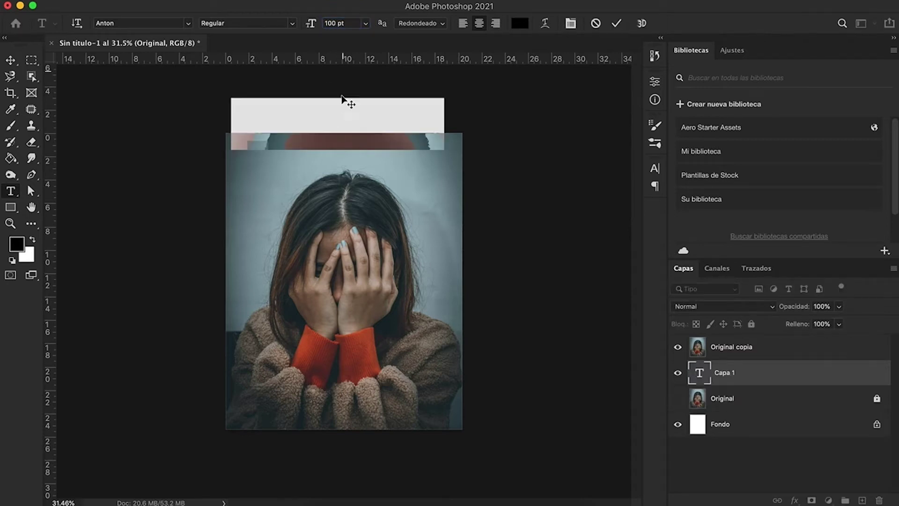
pyautogui.click(9, 62)
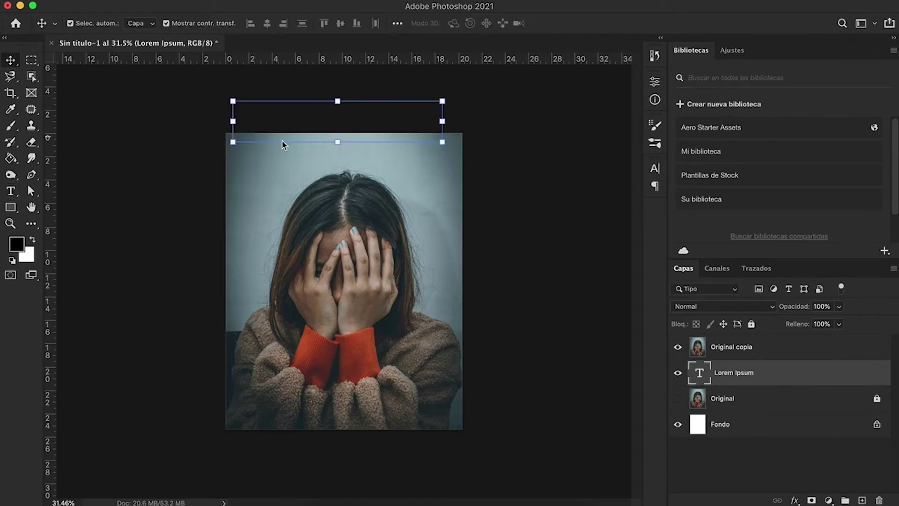
# Stack the Lorem Ipsum layer above Original copia and centre it over the portrait
pyautogui.moveTo(300, 140); pyautogui.dragTo(313, 257)
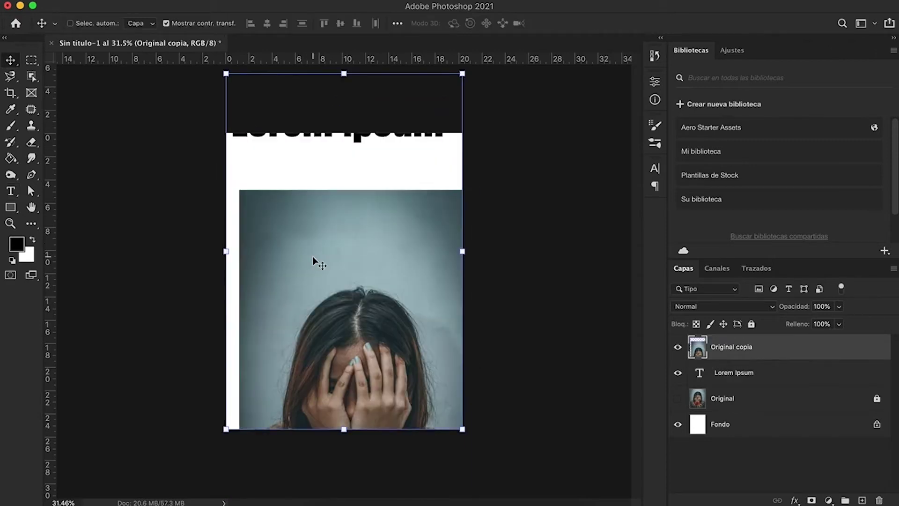
pyautogui.hotkey('ctrl', 'z')
pyautogui.moveTo(753, 352); pyautogui.dragTo(752, 381)
pyautogui.click(338, 140)
pyautogui.moveTo(338, 140); pyautogui.dragTo(368, 294)
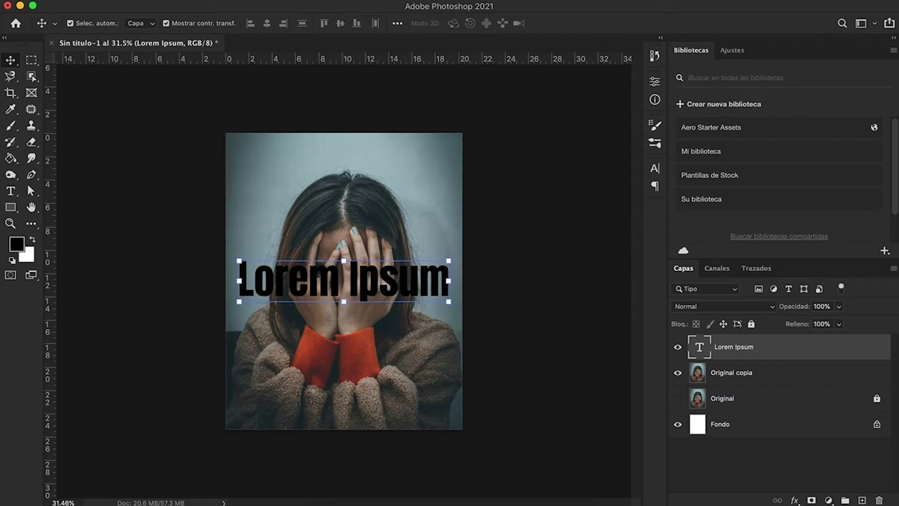
# Enlarge the headline font to 110 pt
pyautogui.click(9, 191)
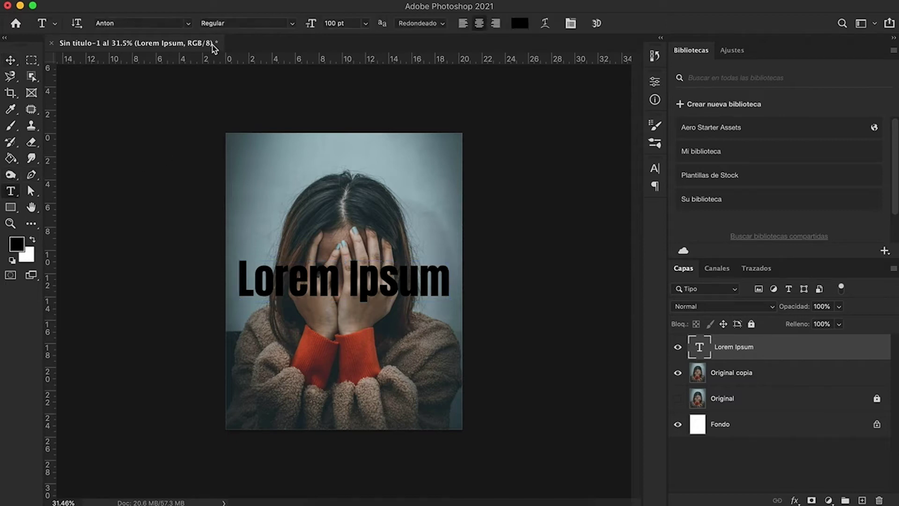
pyautogui.moveTo(312, 27); pyautogui.dragTo(317, 27)
pyautogui.click(314, 274)
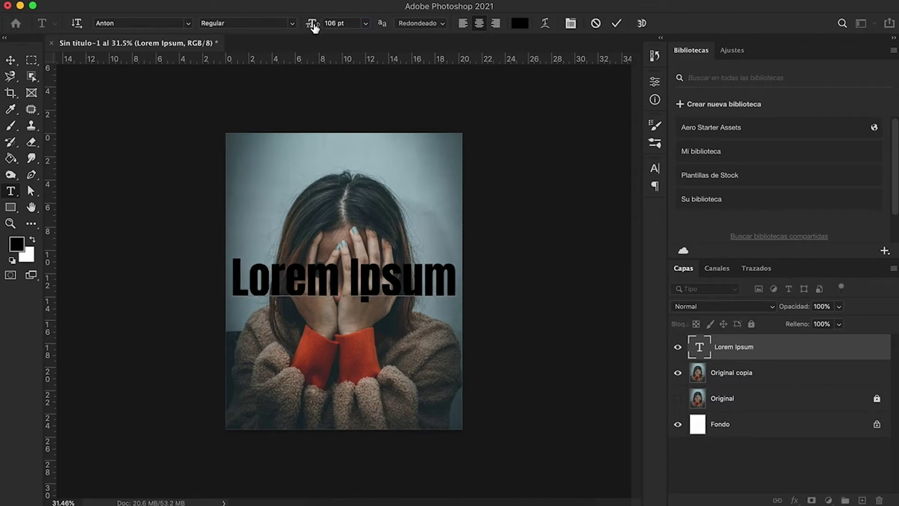
pyautogui.moveTo(313, 28); pyautogui.dragTo(317, 28)
pyautogui.click(10, 60)
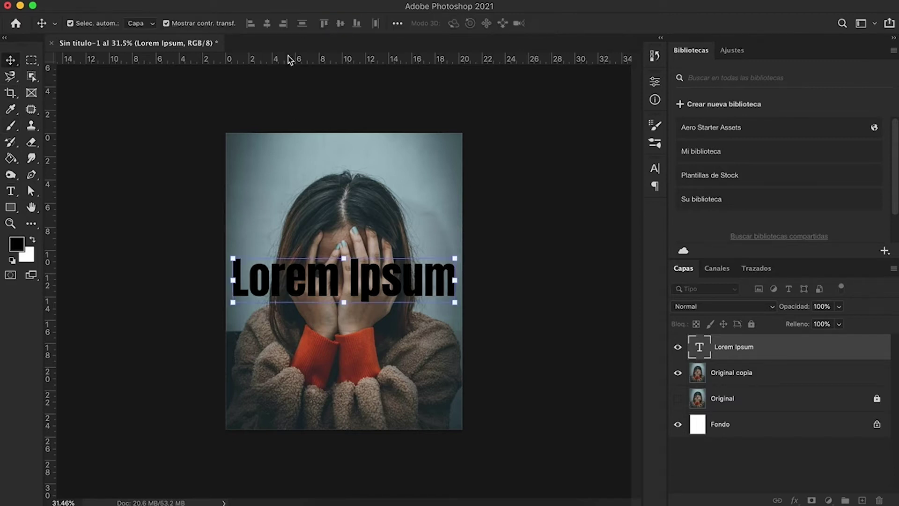
pyautogui.click(282, 304)
pyautogui.press('Escape')
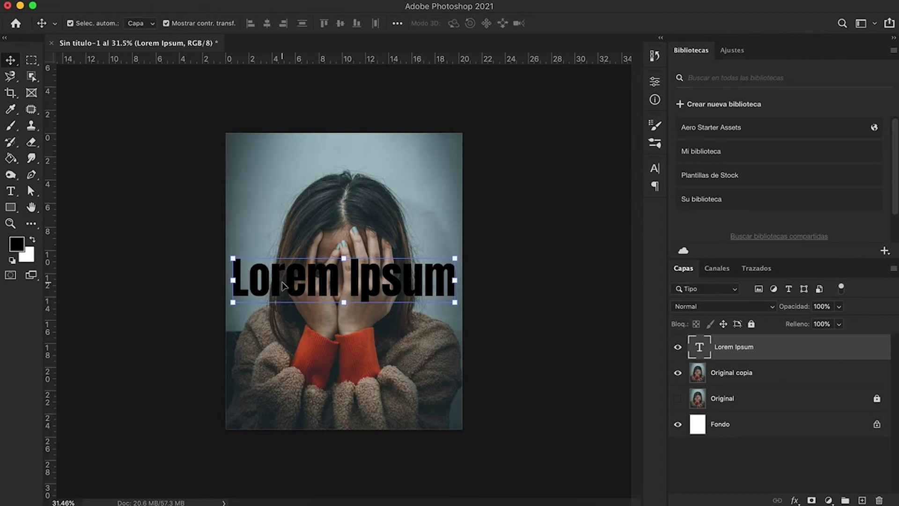
# Nudge the headline font size slightly larger and deselect the layer
pyautogui.click(10, 191)
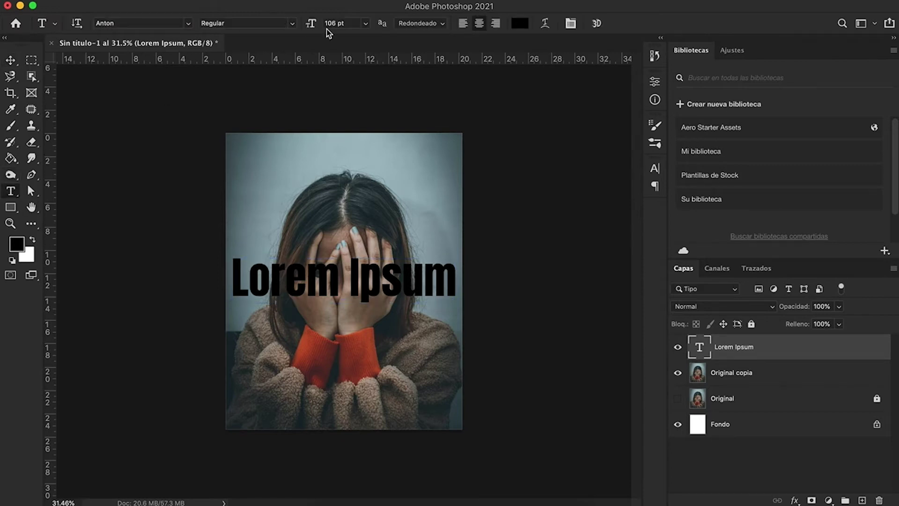
pyautogui.moveTo(312, 27); pyautogui.dragTo(316, 27)
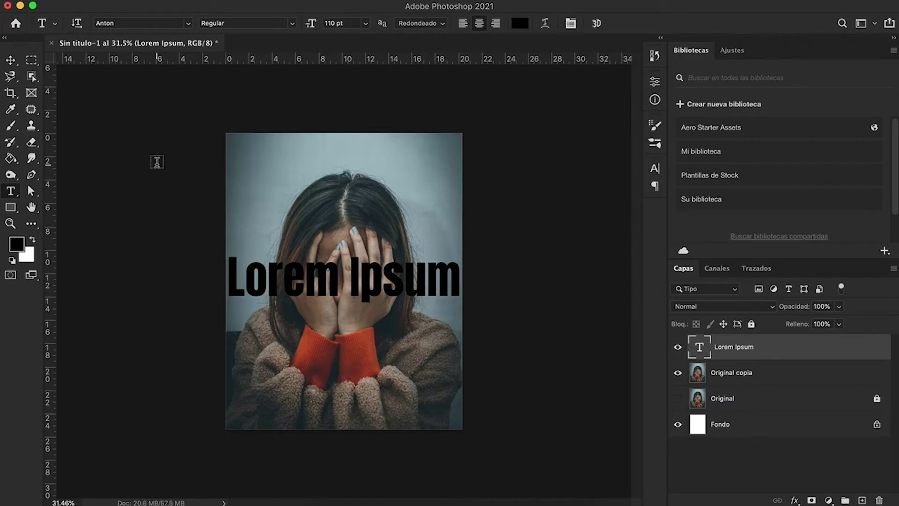
pyautogui.click(10, 59)
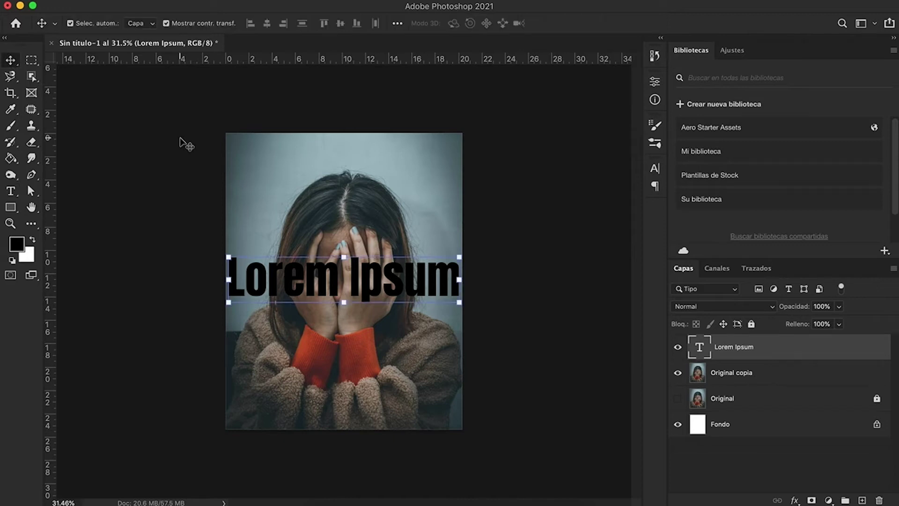
pyautogui.click(179, 188)
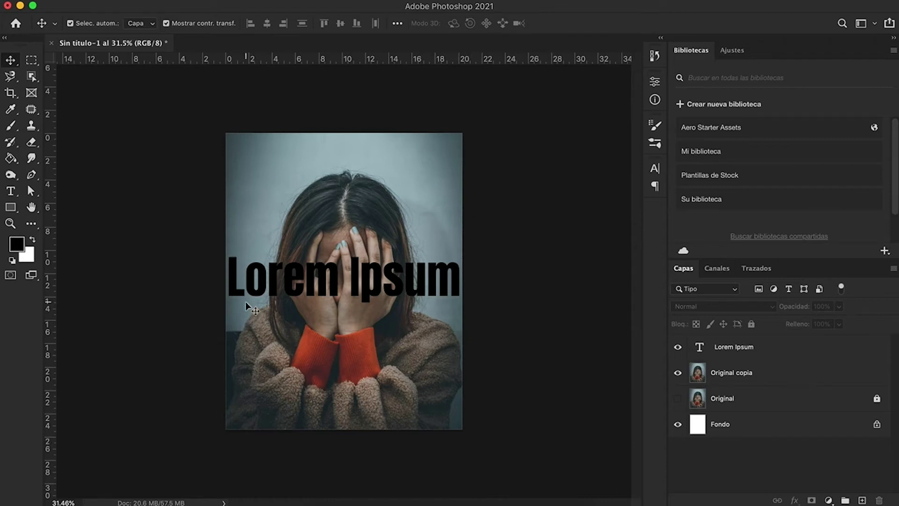
pyautogui.click(257, 275)
pyautogui.click(112, 251)
# Replace the Lorem Ipsum text with 'DEPRESIÓN' and commit it
pyautogui.doubleClick(314, 276)
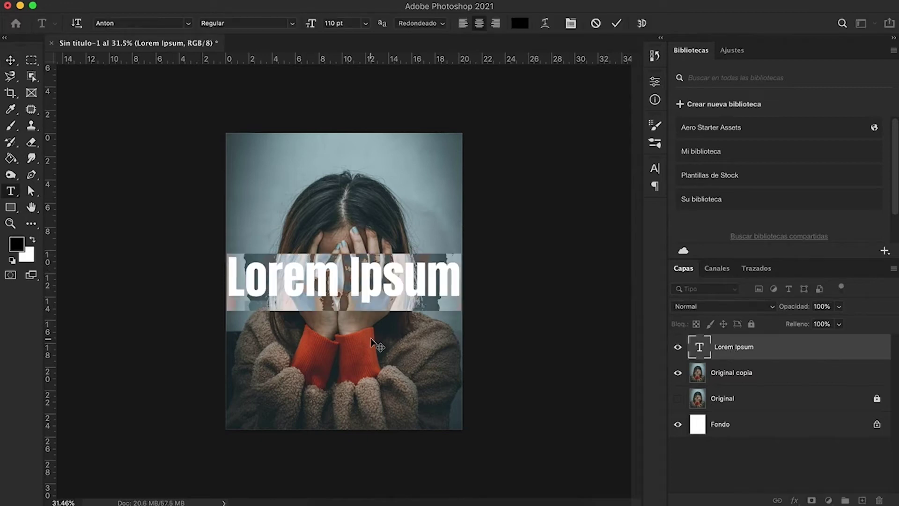
pyautogui.write('D')
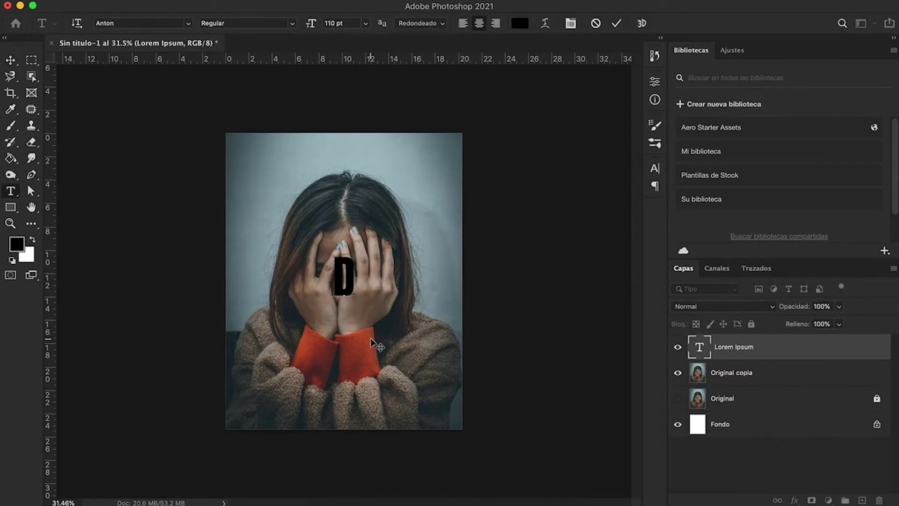
pyautogui.write('ep')
pyautogui.press('BackSpace')
pyautogui.press('BackSpace')
pyautogui.write('p')
pyautogui.press('BackSpace')
pyautogui.write('e')
pyautogui.press('BackSpace')
pyautogui.write('EPRESI')
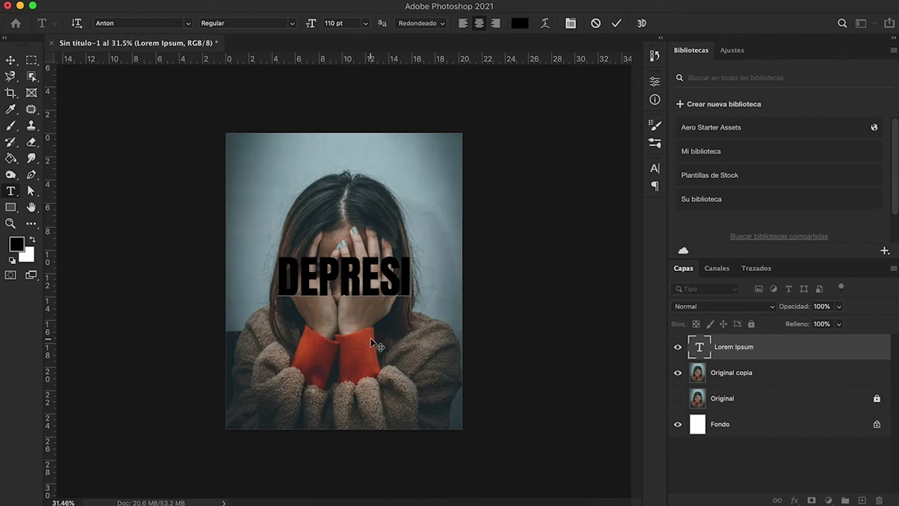
pyautogui.write('´ÓN')
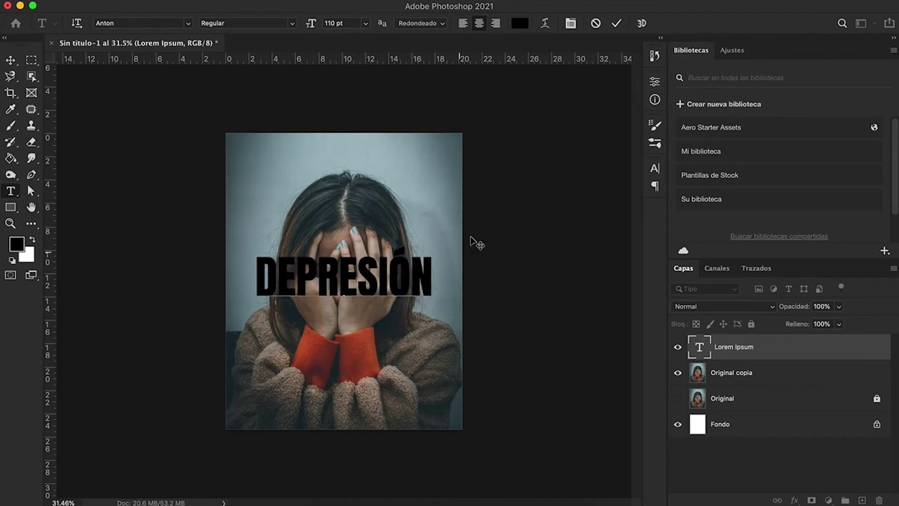
pyautogui.click(19, 64)
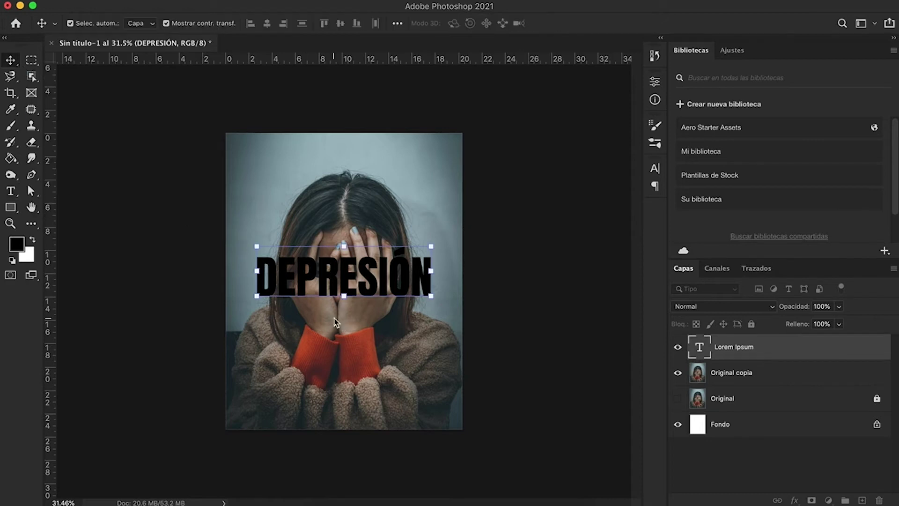
# Scale the DEPRESIÓN text to about 118% from its centre and apply
pyautogui.click(253, 273)
pyautogui.moveTo(252, 273); pyautogui.dragTo(242, 273)
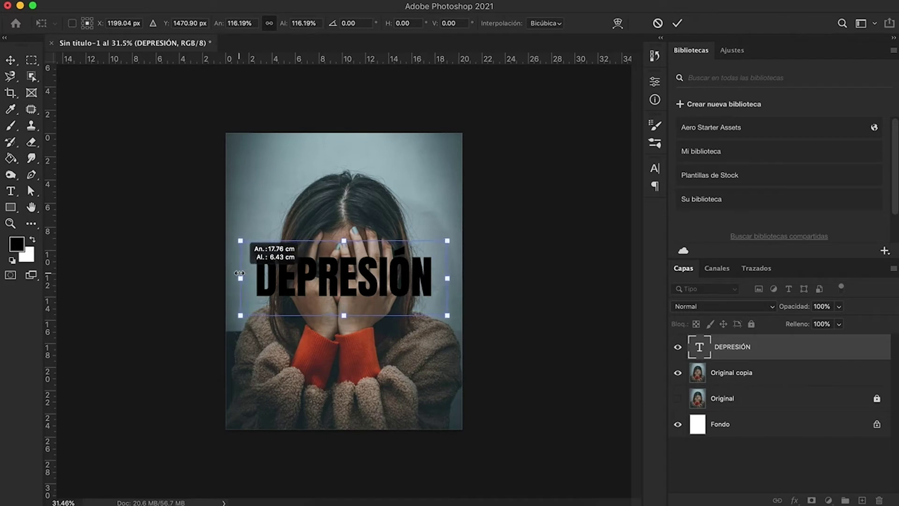
pyautogui.moveTo(242, 273); pyautogui.dragTo(238, 273)
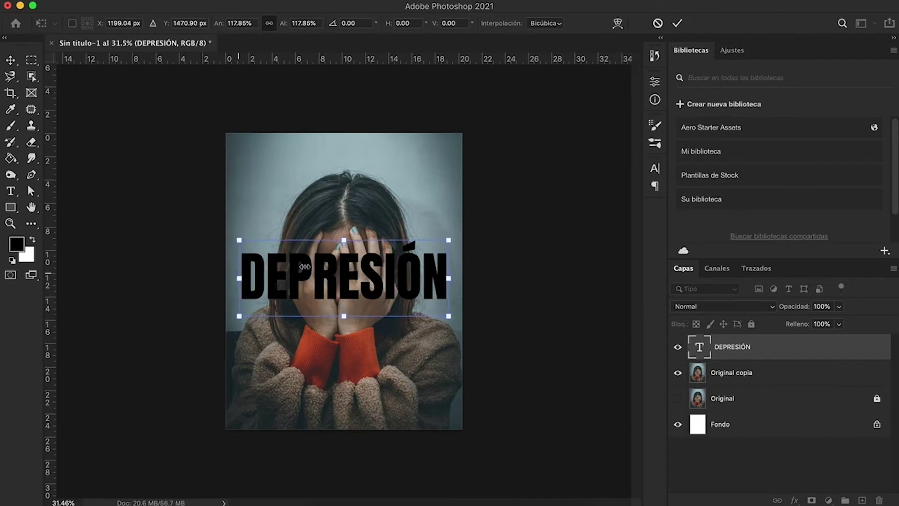
pyautogui.click(10, 61)
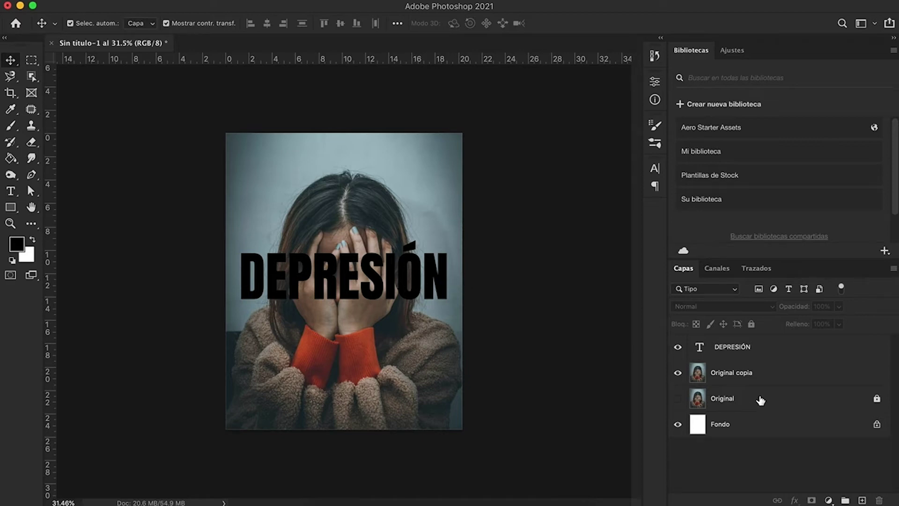
# Move DEPRESIÓN below Original copia and clip the photo copy to its letters
pyautogui.moveTo(736, 347); pyautogui.dragTo(733, 386)
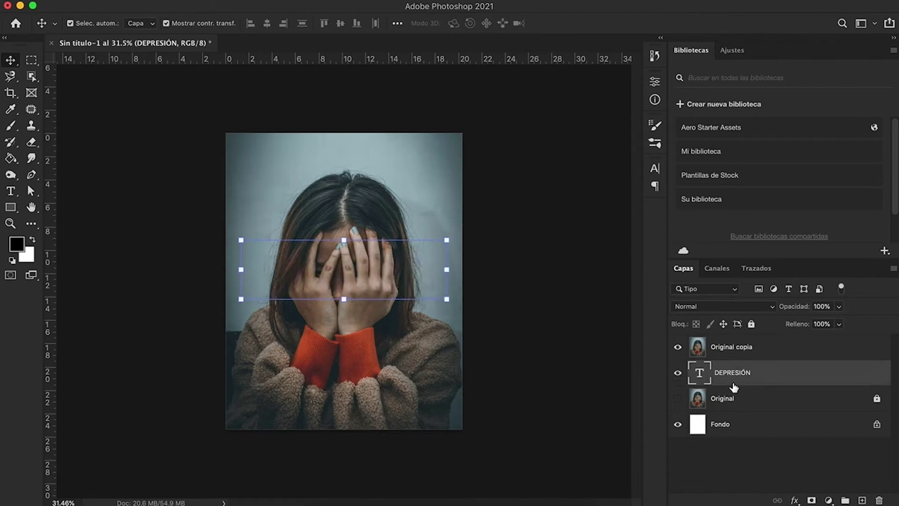
pyautogui.click(729, 353)
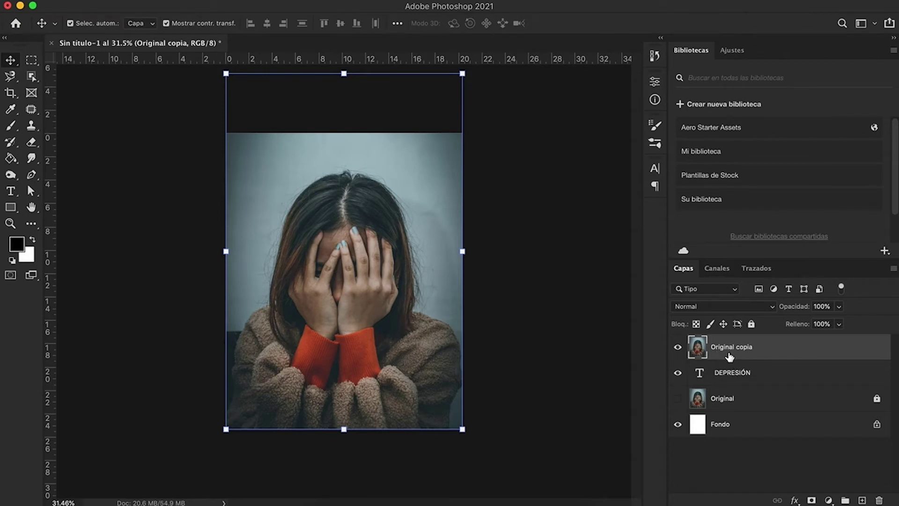
pyautogui.moveTo(736, 356); pyautogui.dragTo(736, 357)
pyautogui.moveTo(736, 357); pyautogui.dragTo(737, 363)
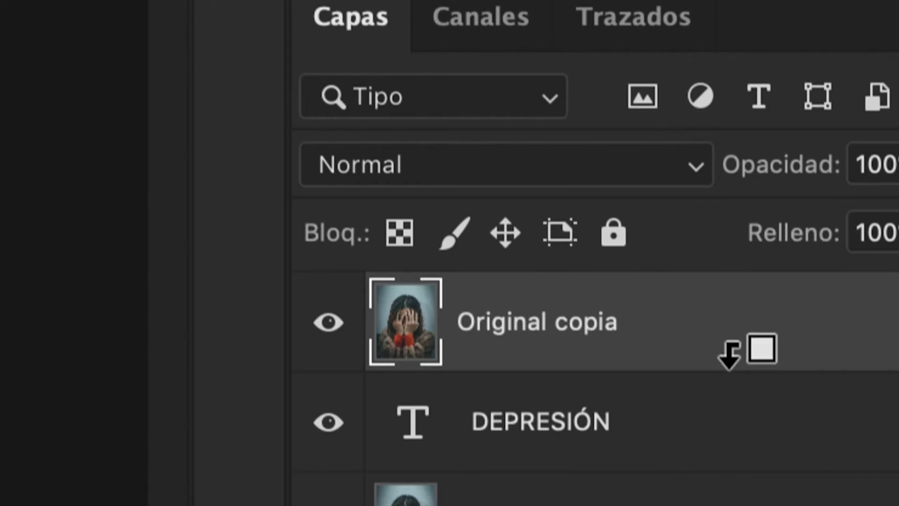
pyautogui.keyDown('alt'); pyautogui.click(729, 355); pyautogui.keyUp('alt')
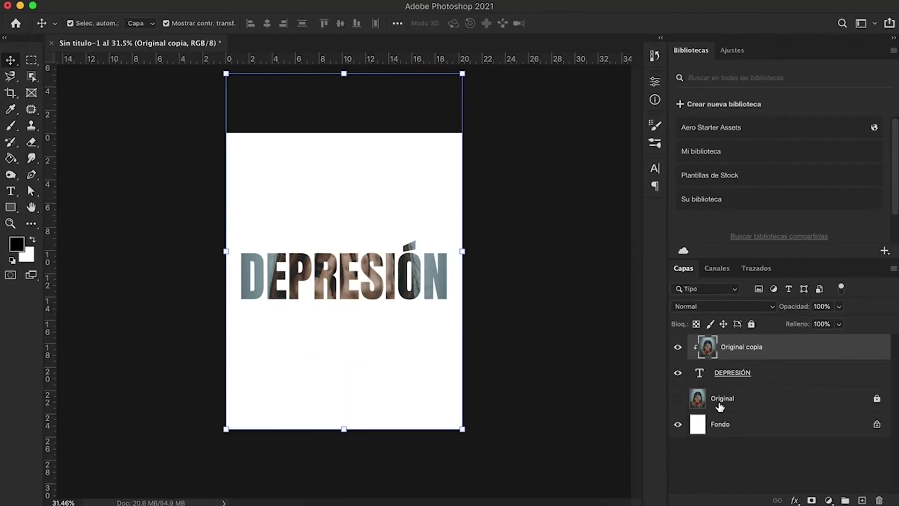
pyautogui.doubleClick(775, 427)
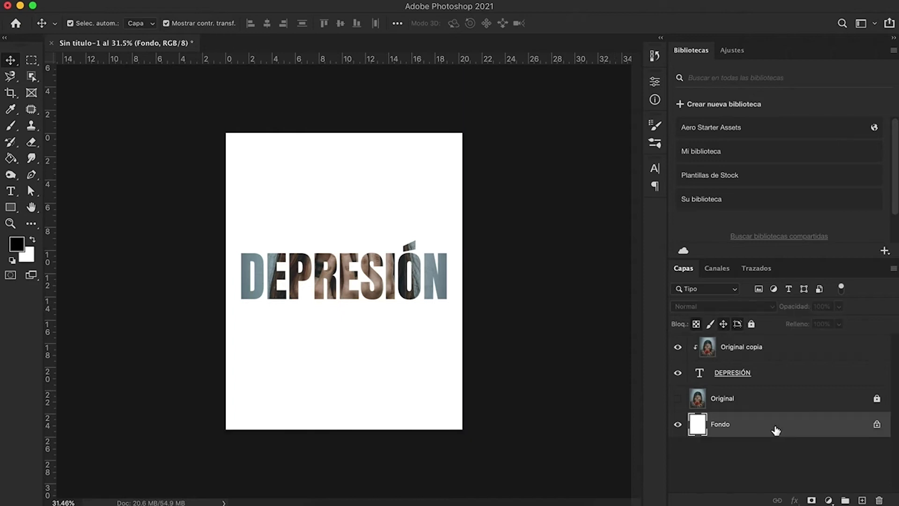
# Convert the background to Capa 0 and fill it black with the Paint Bucket
pyautogui.click(572, 213)
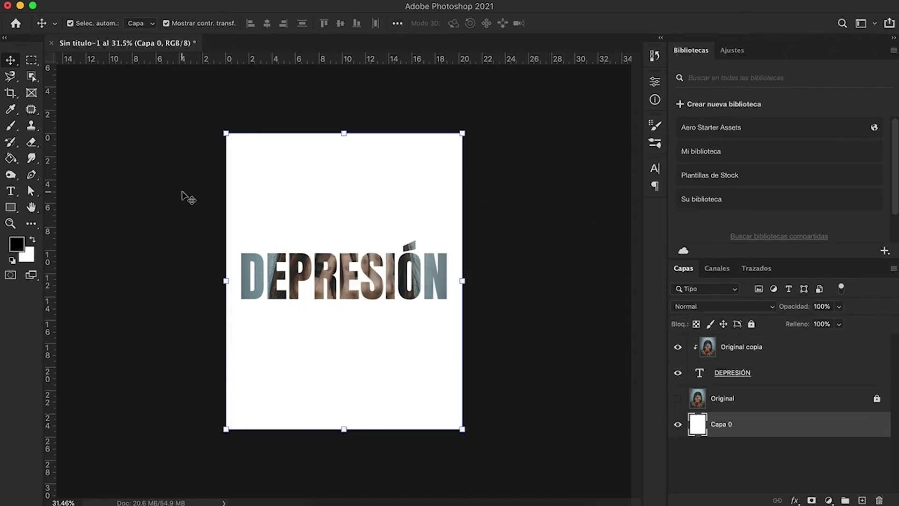
pyautogui.press('g')
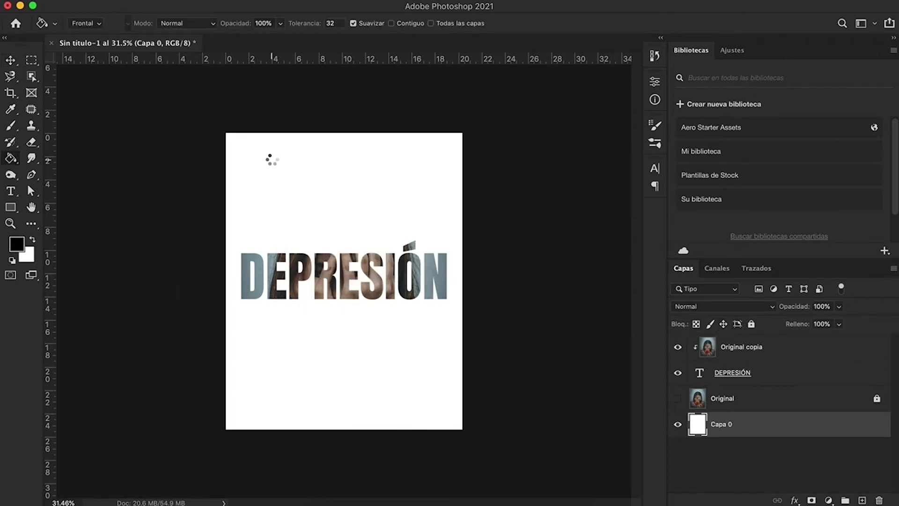
pyautogui.click(272, 159)
pyautogui.click(11, 60)
pyautogui.click(157, 201)
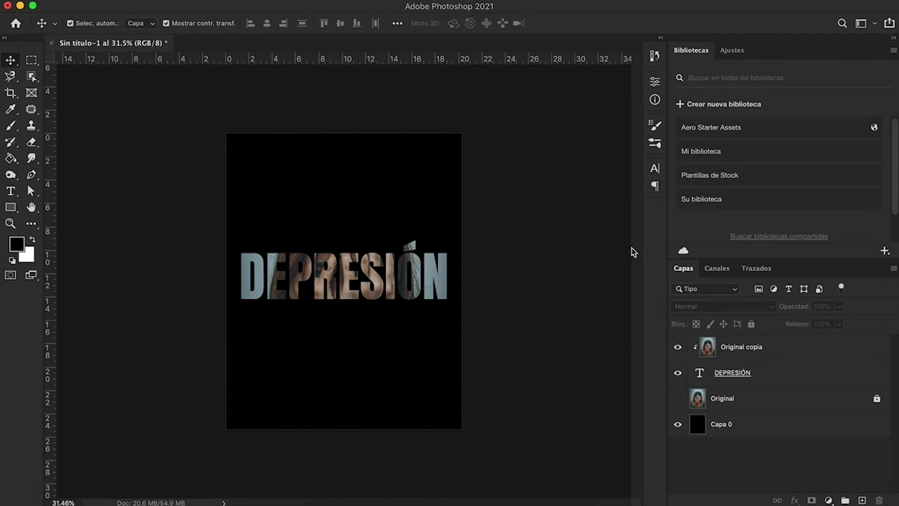
# Group Original copia and DEPRESIÓN as 'Metodo1' and hide the group
pyautogui.click(766, 347)
pyautogui.keyDown('shift'); pyautogui.click(770, 379); pyautogui.keyUp('shift')
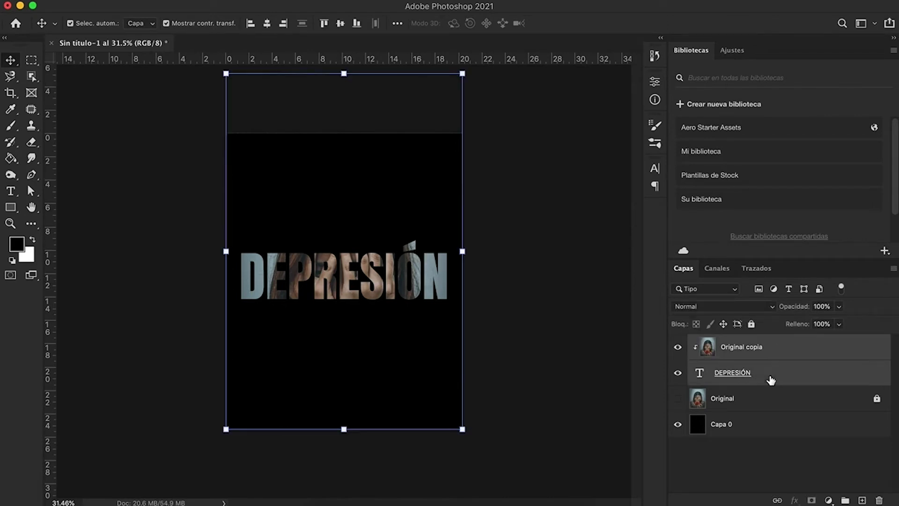
pyautogui.hotkey('ctrl', 'g')
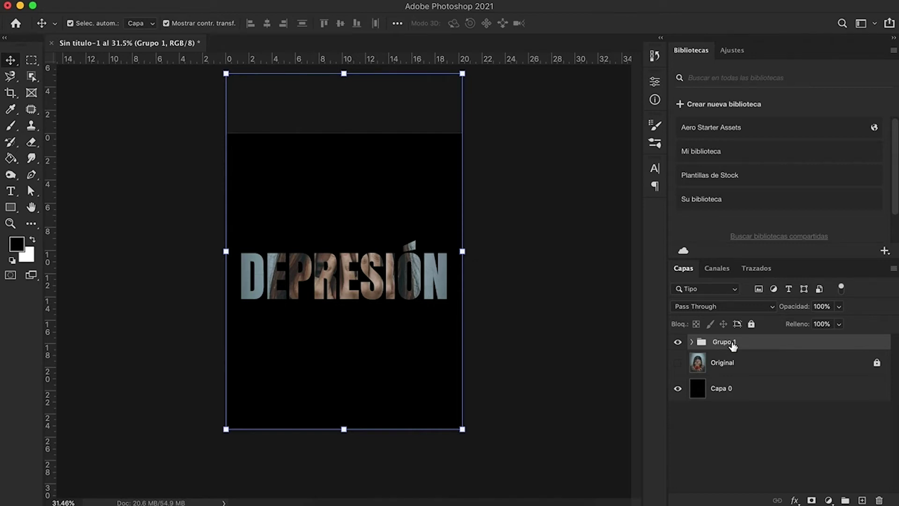
pyautogui.doubleClick(732, 345)
pyautogui.write('ME')
pyautogui.write('todo1')
pyautogui.press('Return')
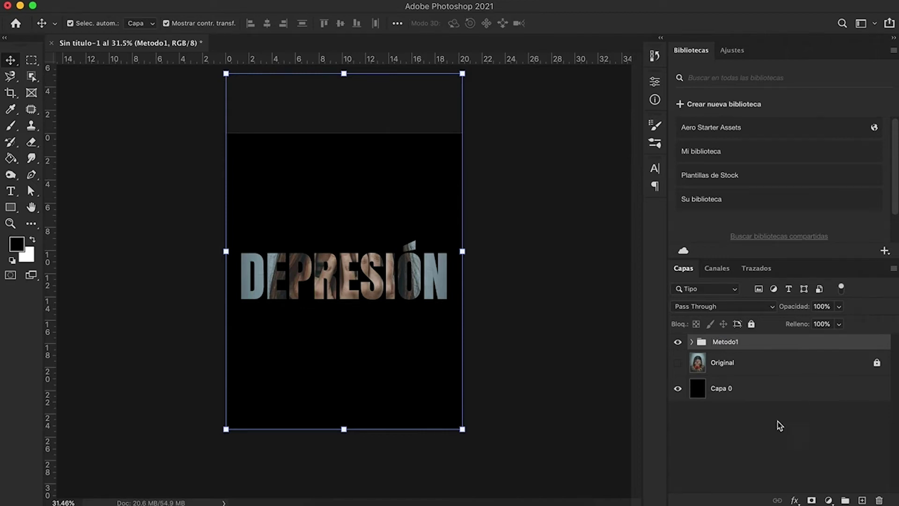
pyautogui.click(677, 342)
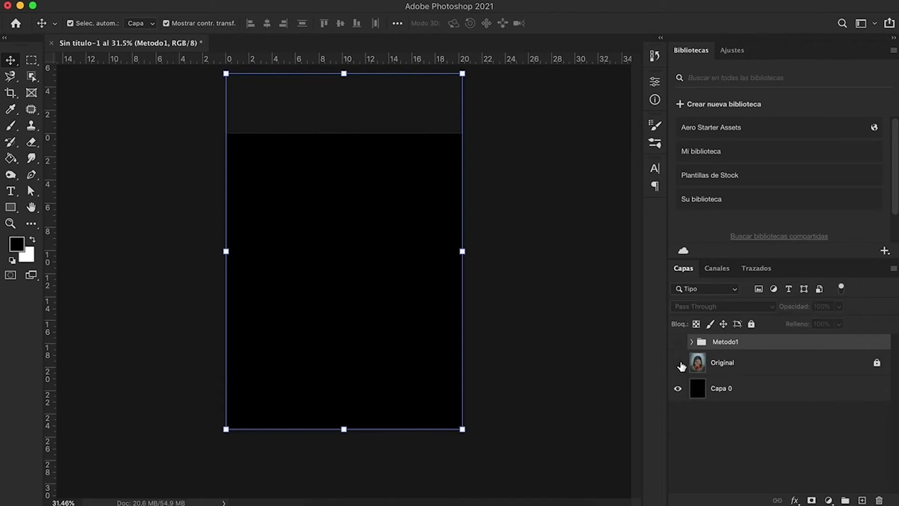
# Duplicate the Original portrait as 'Original copia 2' above Metodo1, hiding Original and the black layer
pyautogui.click(678, 362)
pyautogui.click(677, 388)
pyautogui.click(738, 363)
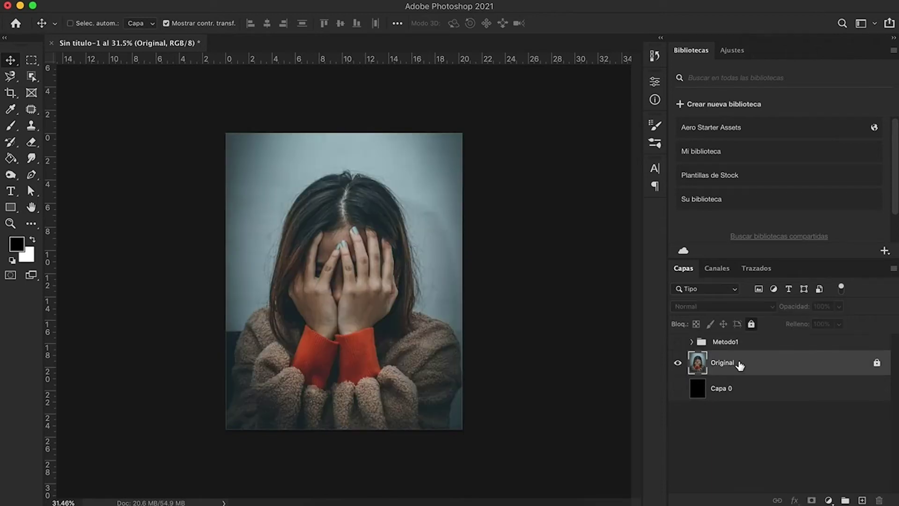
pyautogui.hotkey('ctrl', 'j')
pyautogui.moveTo(739, 365); pyautogui.dragTo(737, 341)
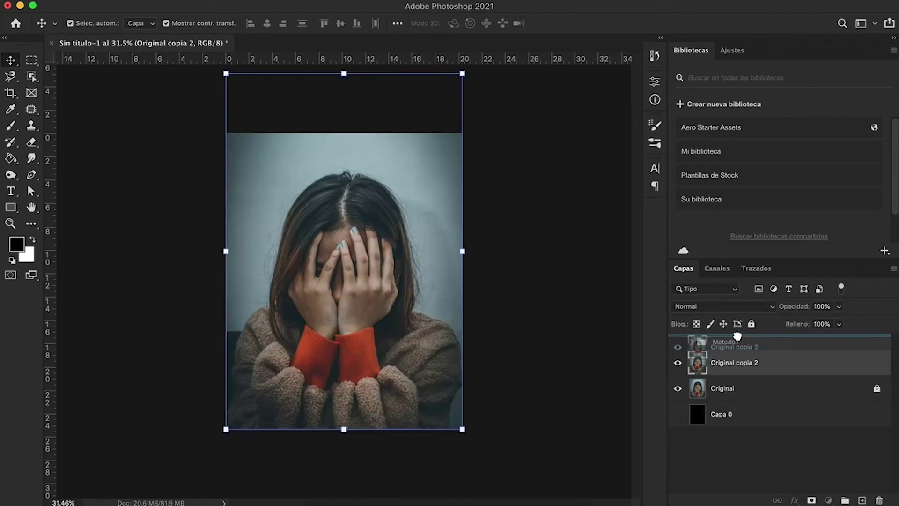
pyautogui.click(677, 388)
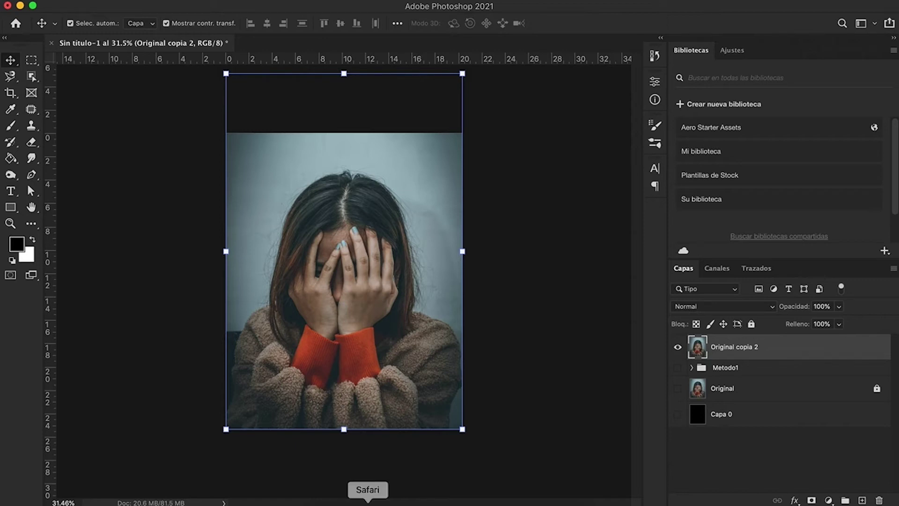
# Search 'poema depresion' in a new Safari tab and open the Cultura Colectiva article
pyautogui.click(367, 502)
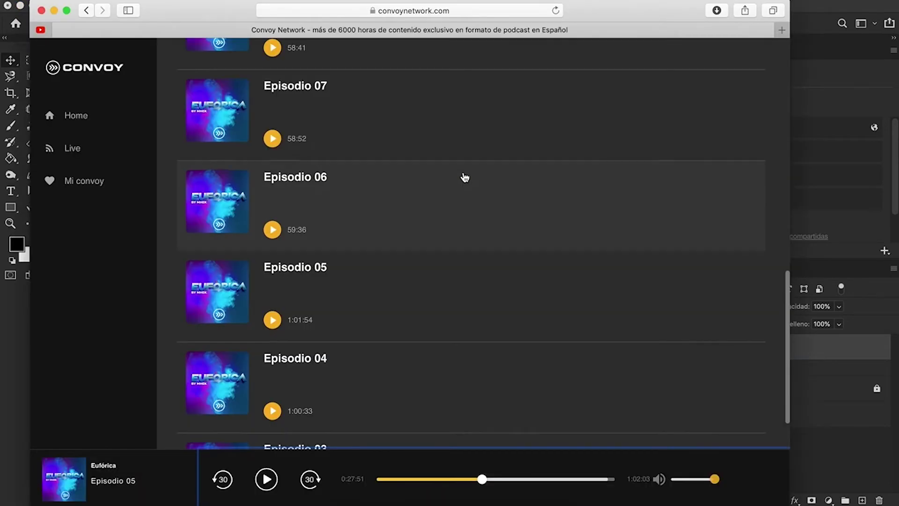
pyautogui.click(781, 30)
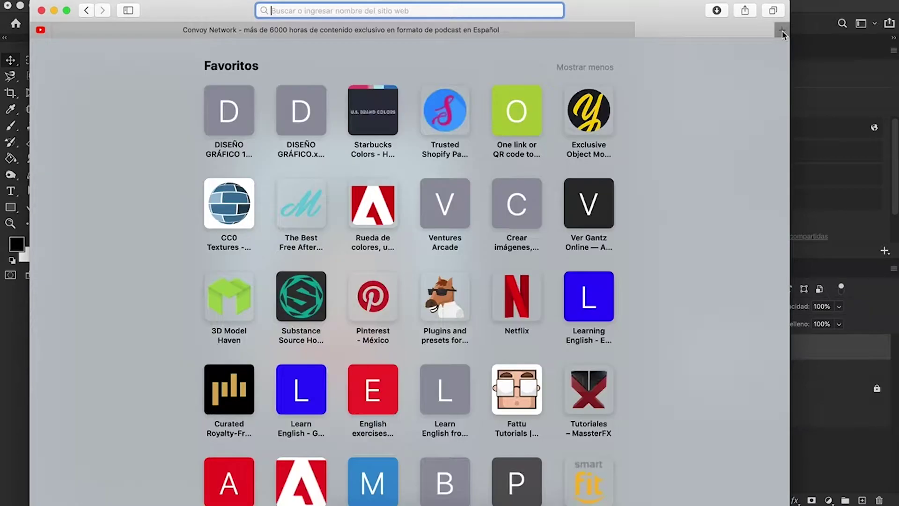
pyautogui.write('poema depresion')
pyautogui.press('Return')
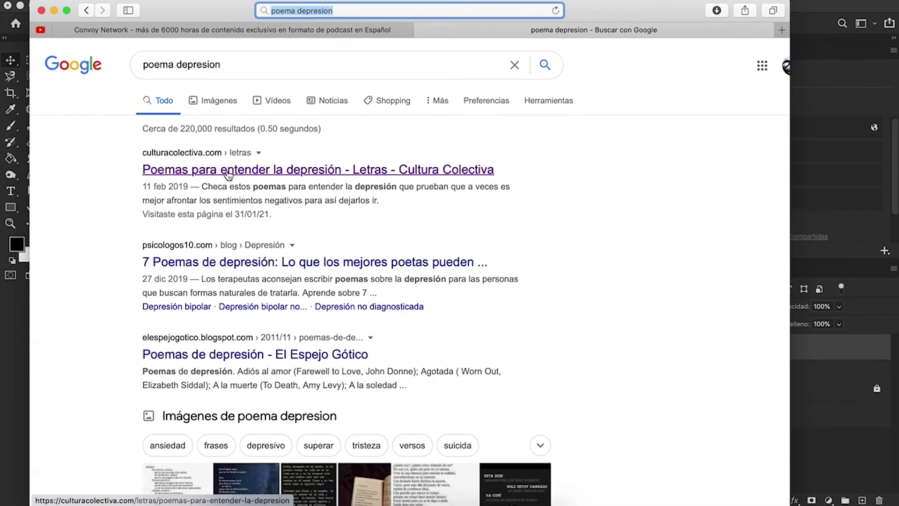
pyautogui.click(229, 174)
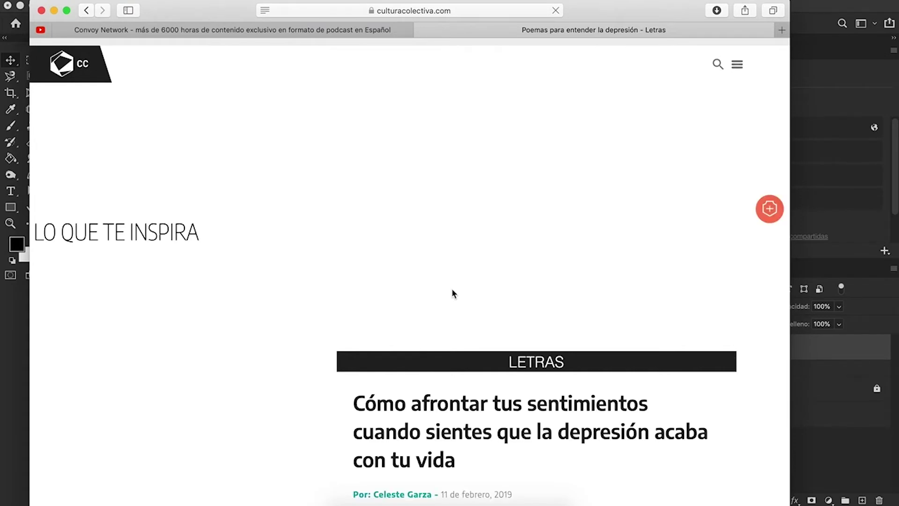
# Select and copy the first two stanzas of the Fantasma poem, then go back to Photoshop
pyautogui.scroll(-5, 452, 290)
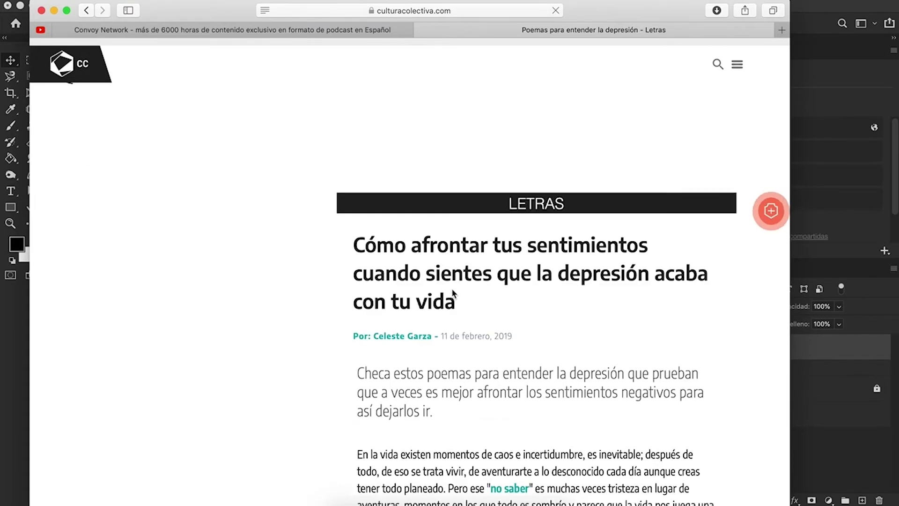
pyautogui.scroll(-4, 451, 288)
pyautogui.scroll(-1, 451, 288)
pyautogui.scroll(-5, 452, 288)
pyautogui.scroll(-5, 451, 288)
pyautogui.scroll(-1, 451, 288)
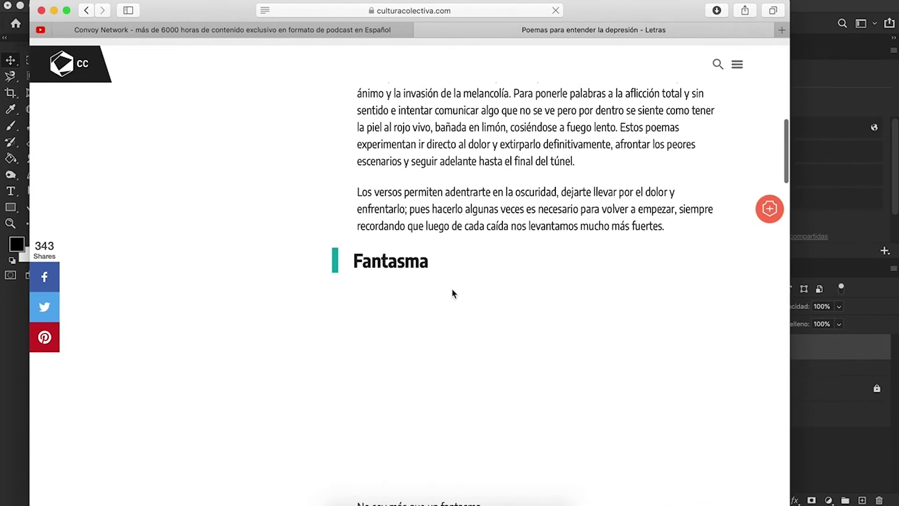
pyautogui.scroll(-4, 451, 288)
pyautogui.scroll(-3, 452, 293)
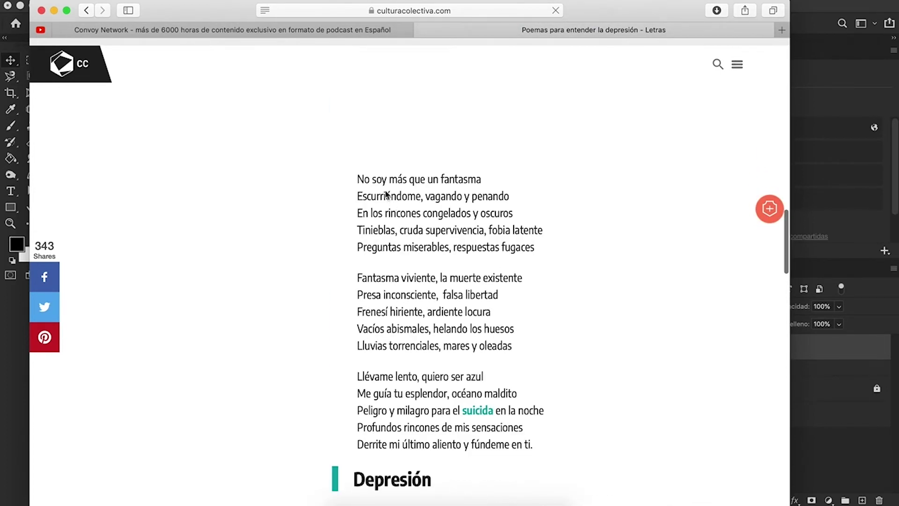
pyautogui.moveTo(473, 377); pyautogui.dragTo(515, 433)
pyautogui.scroll(-3, 417, 384)
pyautogui.click(418, 384)
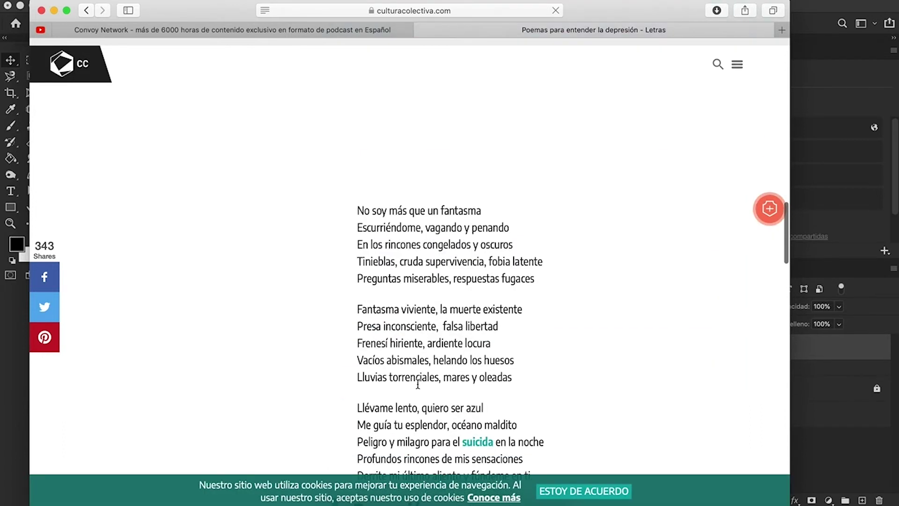
pyautogui.scroll(-4, 356, 276)
pyautogui.moveTo(357, 98)
pyautogui.mouseDown()
pyautogui.moveTo(415, 314)
pyautogui.moveTo(508, 373)
pyautogui.moveTo(531, 373)
pyautogui.moveTo(508, 271)
pyautogui.moveTo(513, 188)
pyautogui.moveTo(522, 177)
pyautogui.moveTo(535, 267)
pyautogui.mouseUp()
pyautogui.press('super+c')
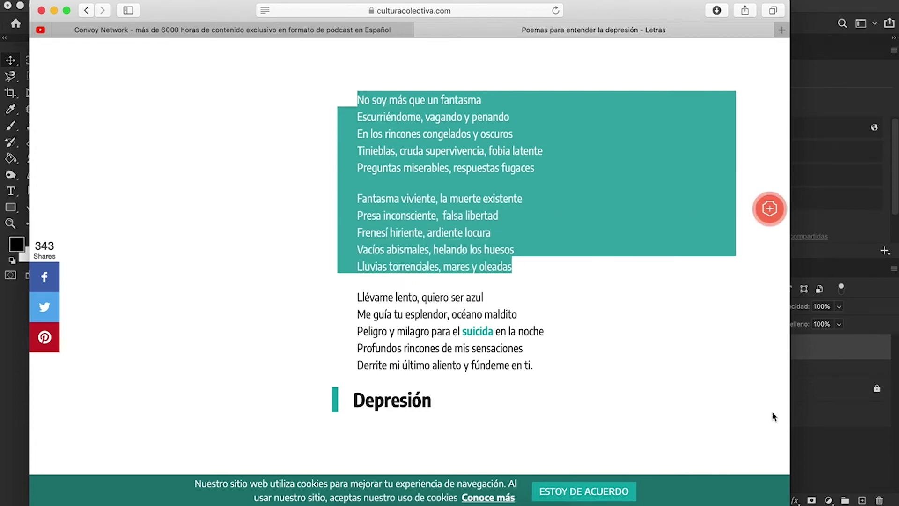
pyautogui.click(831, 459)
pyautogui.click(216, 176)
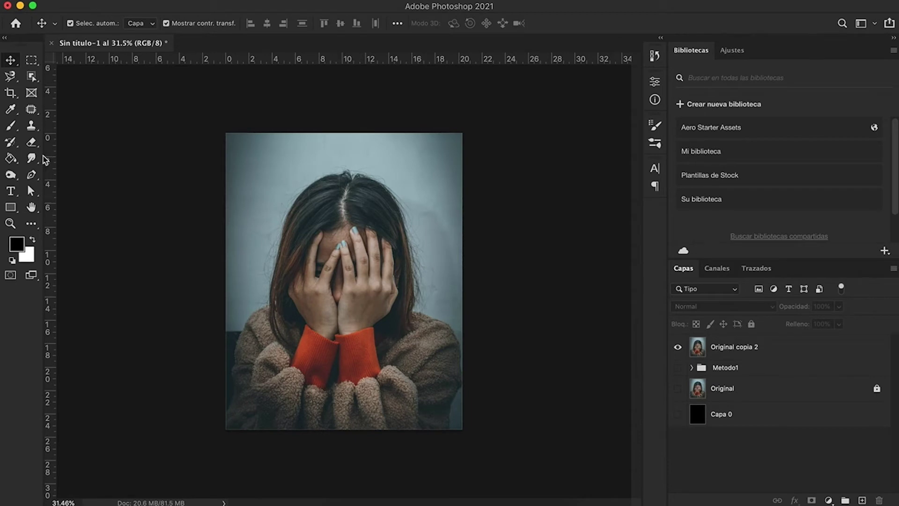
# Draw a large paragraph text box over the portrait and paste the poem into it
pyautogui.click(11, 191)
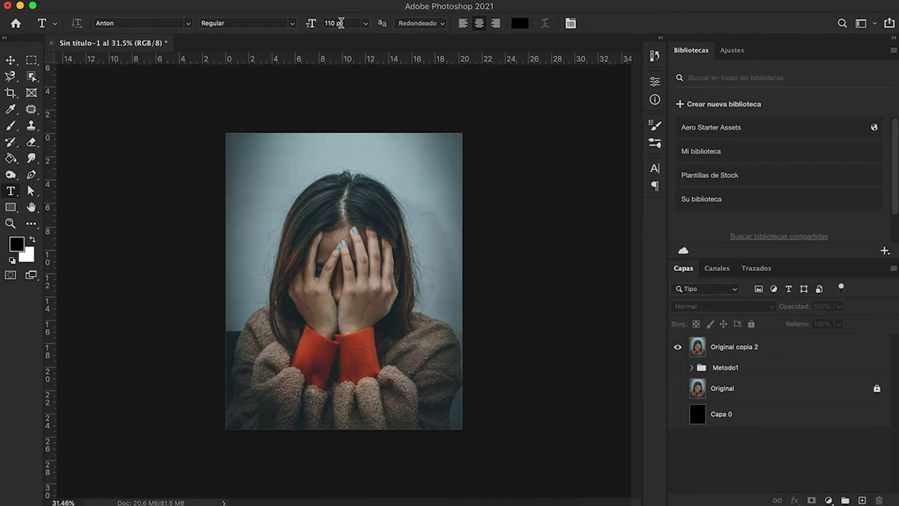
pyautogui.click(337, 23)
pyautogui.write('50')
pyautogui.press('BackSpace')
pyautogui.press('BackSpace')
pyautogui.moveTo(249, 168); pyautogui.dragTo(250, 172)
pyautogui.moveTo(269, 201); pyautogui.dragTo(448, 400)
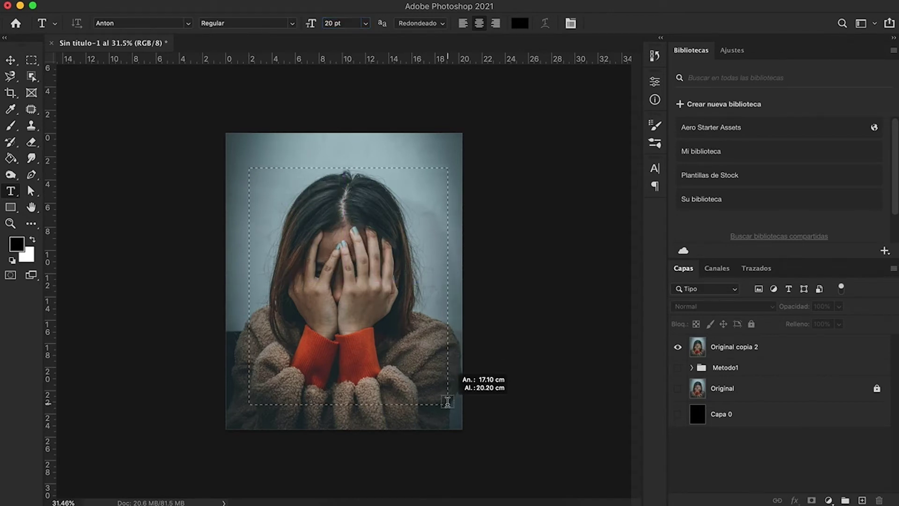
pyautogui.moveTo(448, 401); pyautogui.dragTo(447, 406)
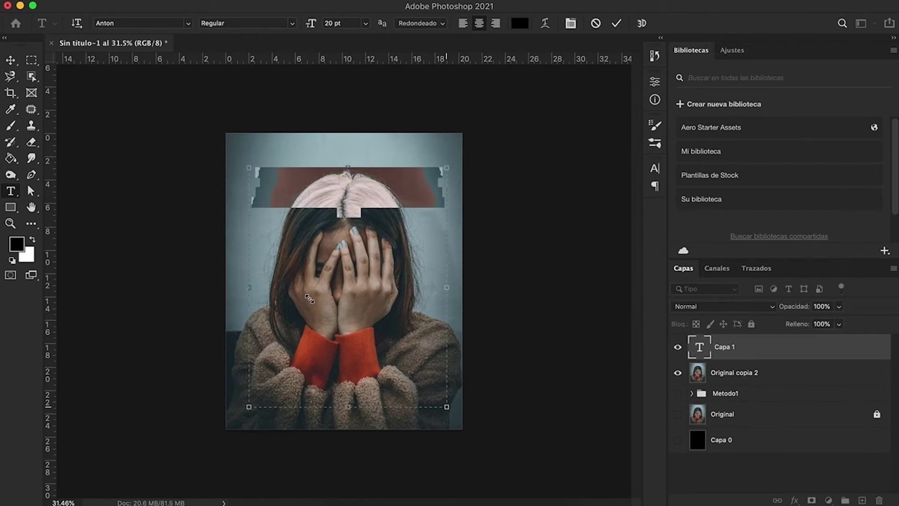
pyautogui.press('super+v')
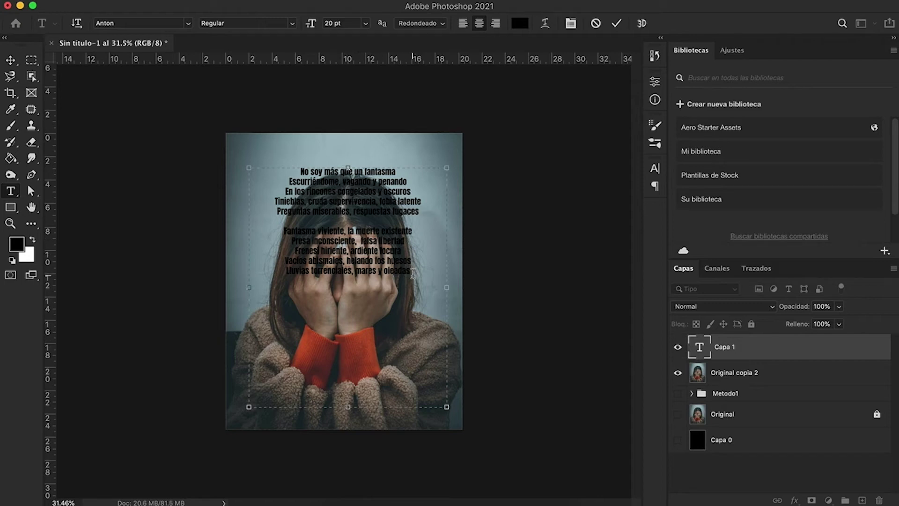
# Set the whole poem text to 35 pt
pyautogui.moveTo(408, 265); pyautogui.dragTo(287, 162)
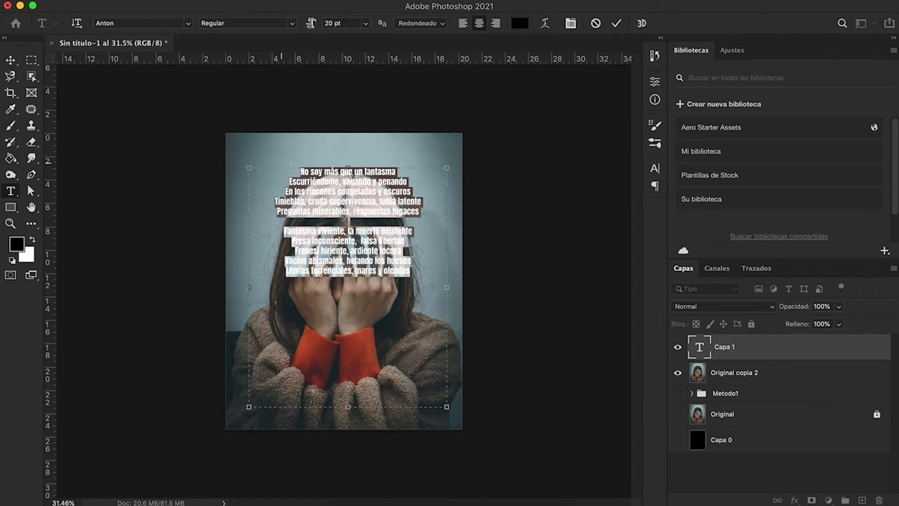
pyautogui.moveTo(311, 28); pyautogui.dragTo(320, 29)
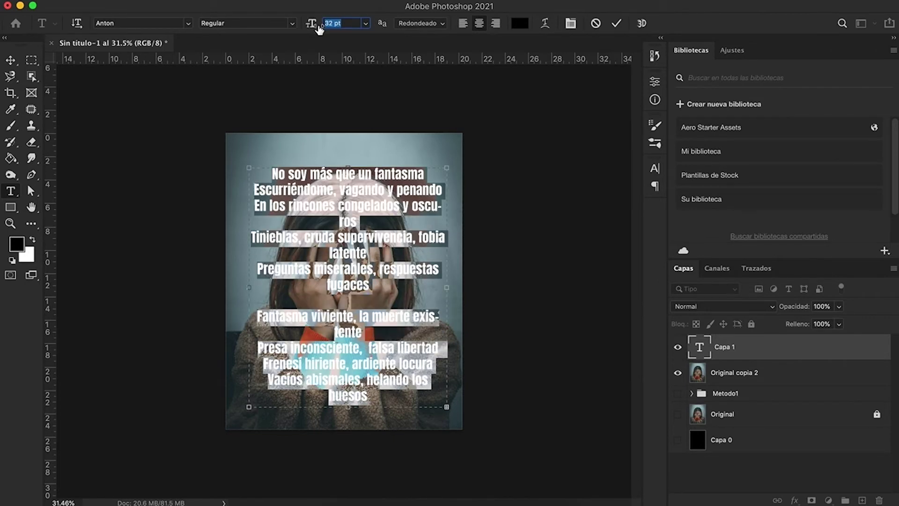
pyautogui.moveTo(320, 29); pyautogui.dragTo(321, 29)
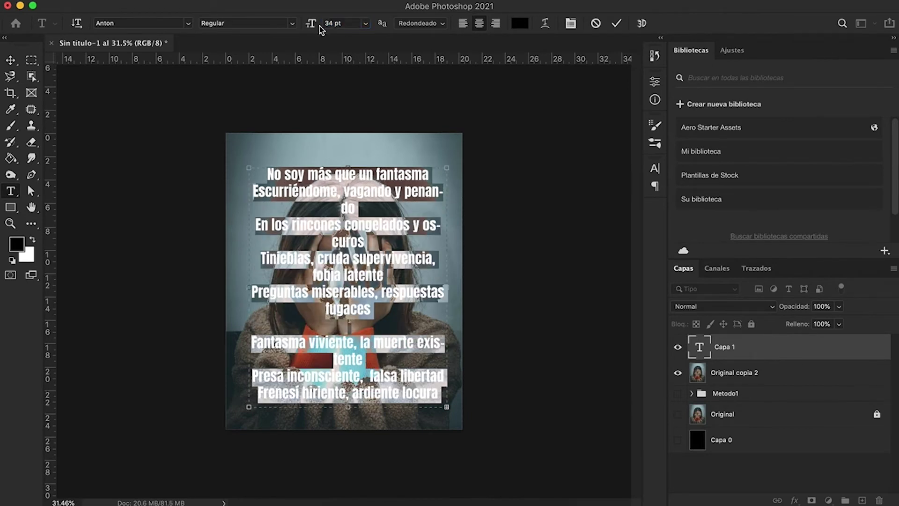
pyautogui.write('35')
pyautogui.press('Return')
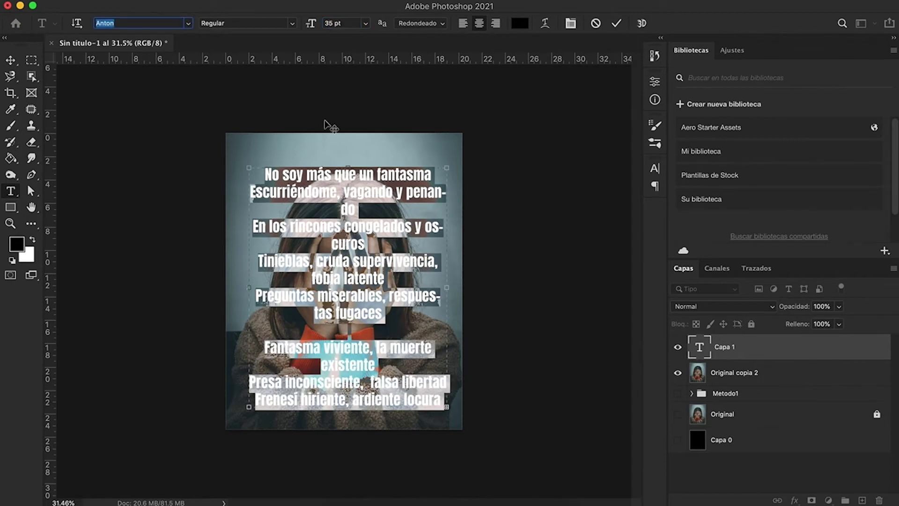
# Join the broken verse lines after oscuros, latente, existente, libertad and hiriente
pyautogui.click(363, 205)
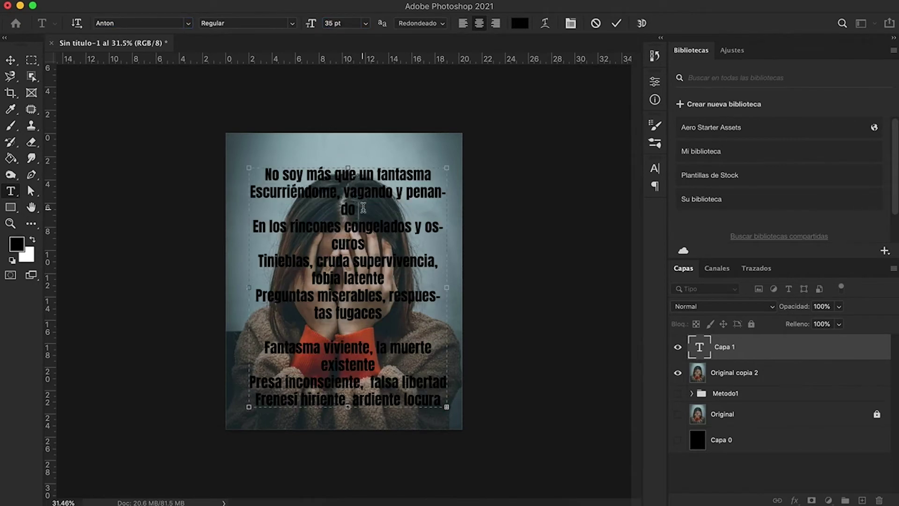
pyautogui.press('Delete')
pyautogui.click(389, 228)
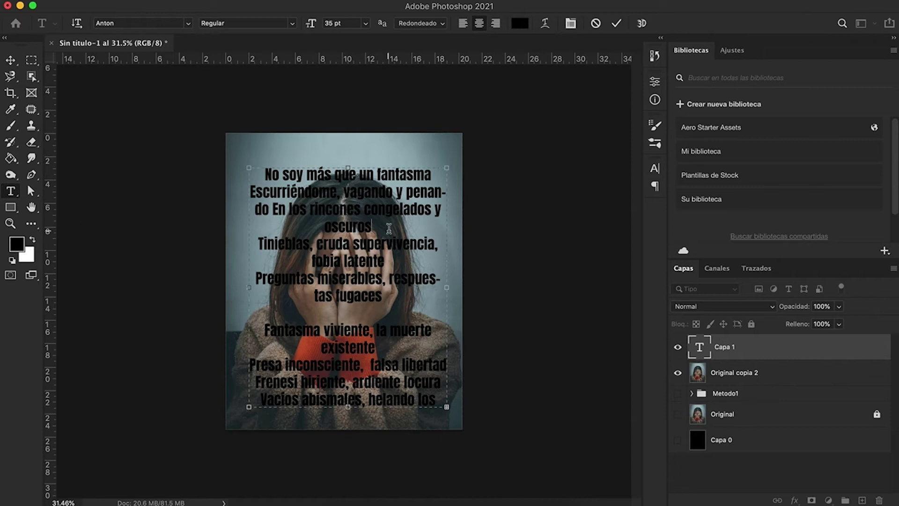
pyautogui.press('Delete')
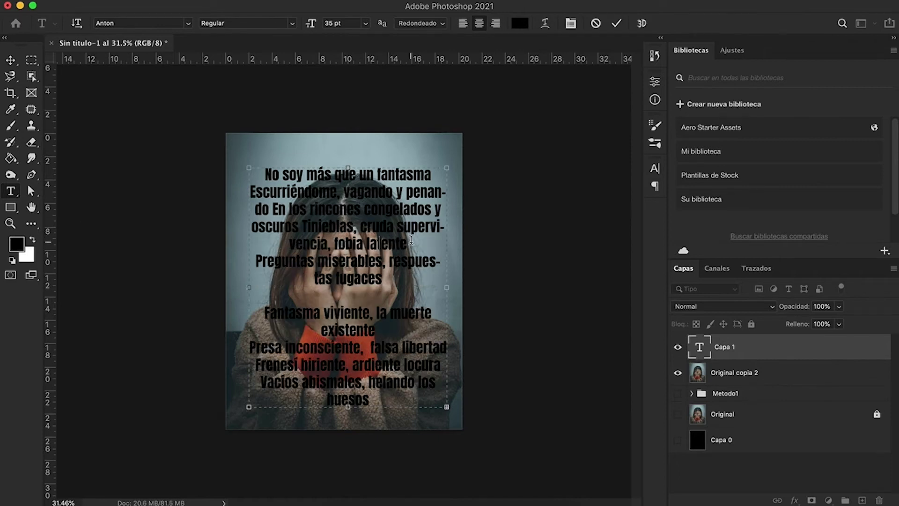
pyautogui.press('Delete')
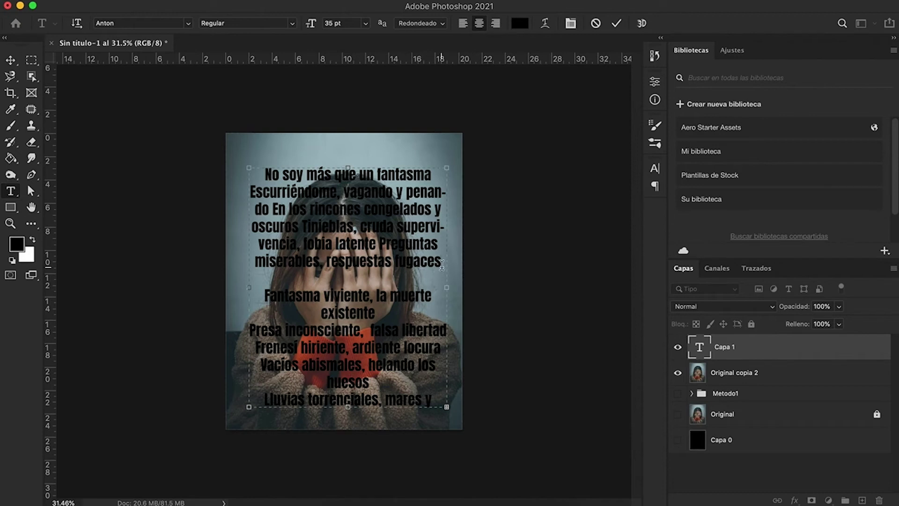
pyautogui.press('Delete')
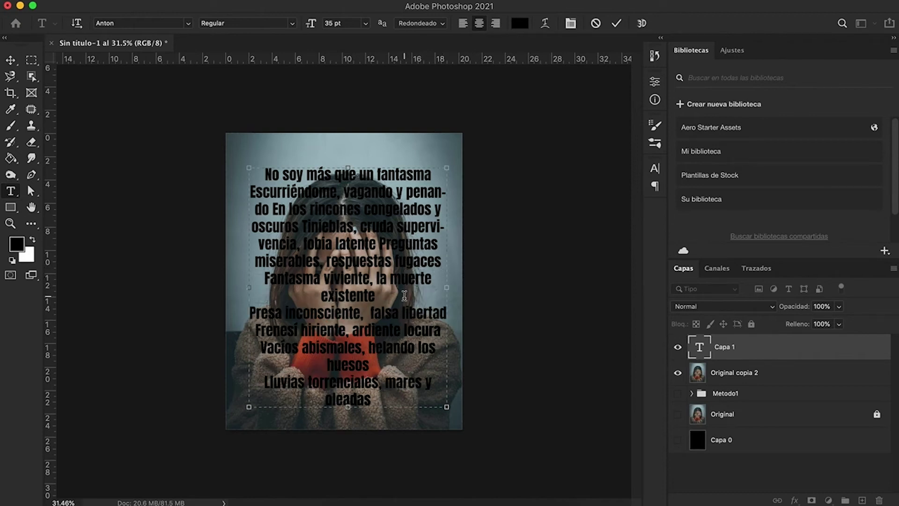
pyautogui.press('Delete')
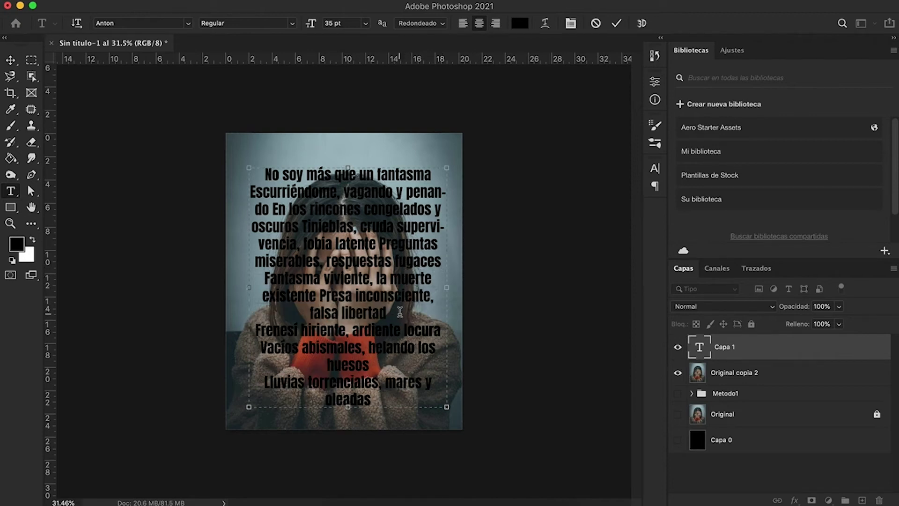
pyautogui.press('Delete')
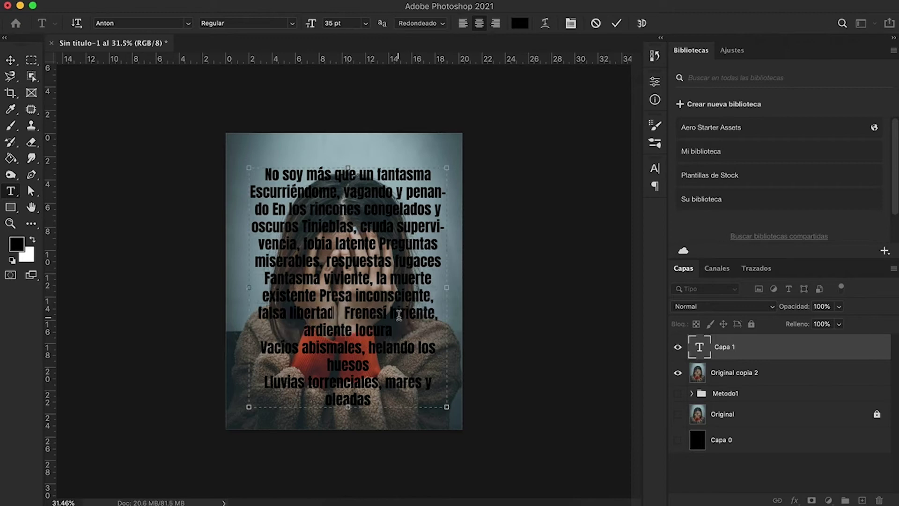
pyautogui.press('Delete')
# Remove the break after locura, commit the text and nudge the block slightly lower
pyautogui.click(398, 326)
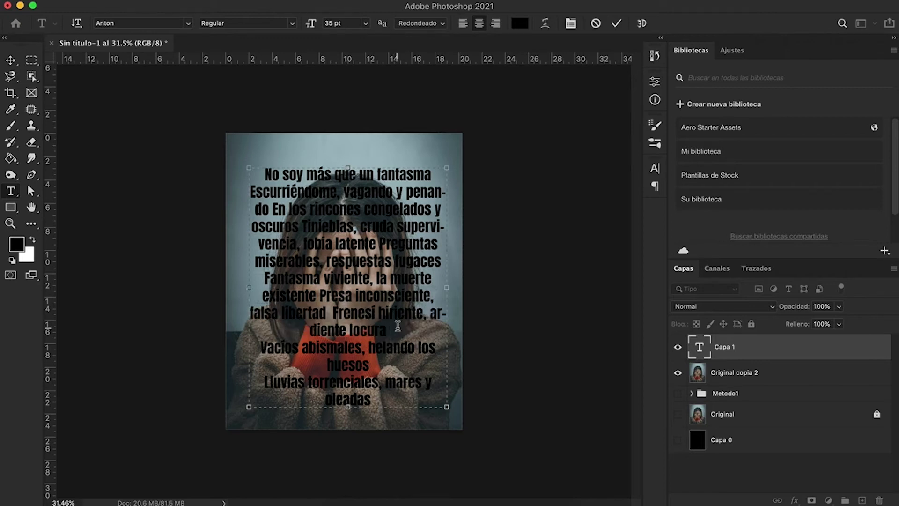
pyautogui.press('Delete')
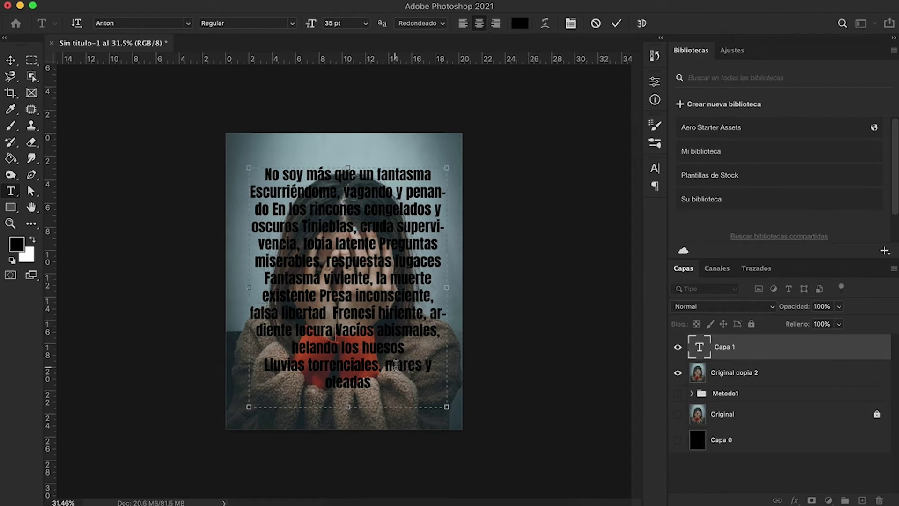
pyautogui.press('ctrl')
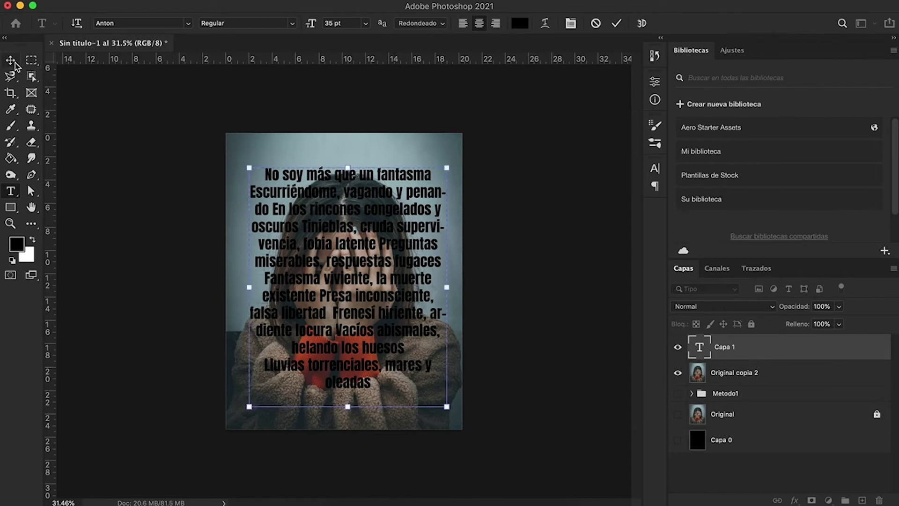
pyautogui.hotkey('ctrl', 'Return')
pyautogui.moveTo(352, 230); pyautogui.dragTo(354, 240)
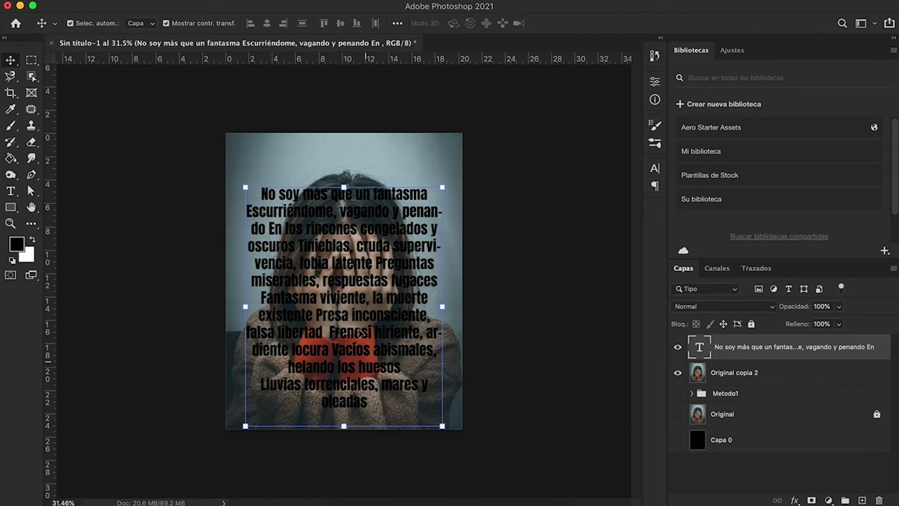
# Hide the poem text layer and duplicate Original copia 2 into Original copia 3
pyautogui.click(354, 247)
pyautogui.click(677, 349)
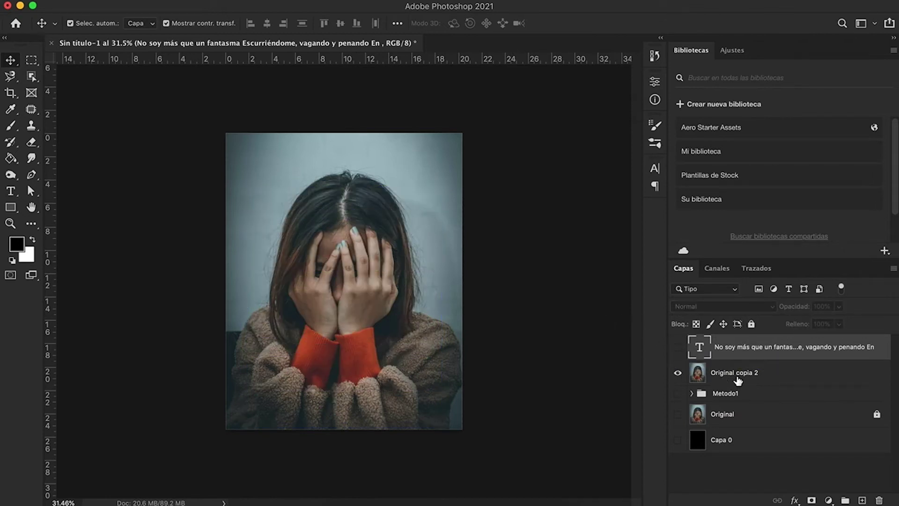
pyautogui.click(732, 379)
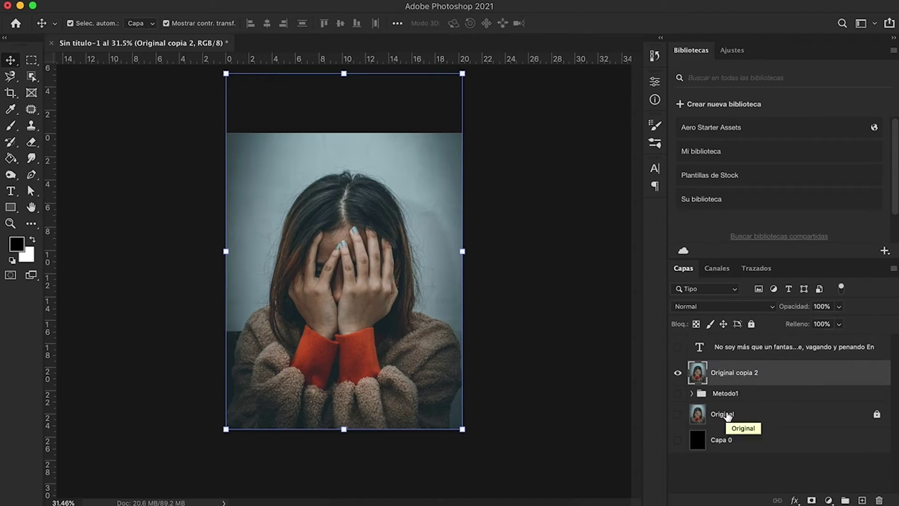
pyautogui.hotkey('ctrl', 'j')
# Hide Original copia 2 and desaturate Original copia 3 to black and white
pyautogui.click(679, 399)
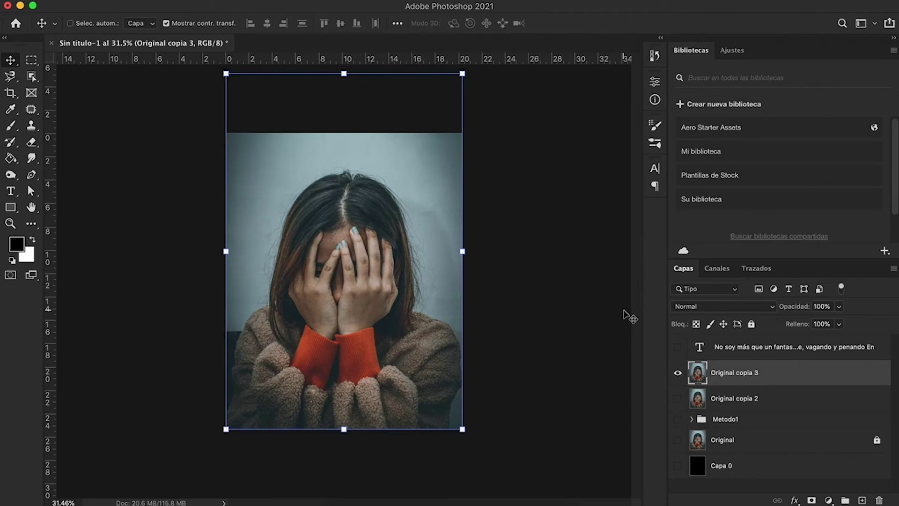
pyautogui.press('super+shift+u')
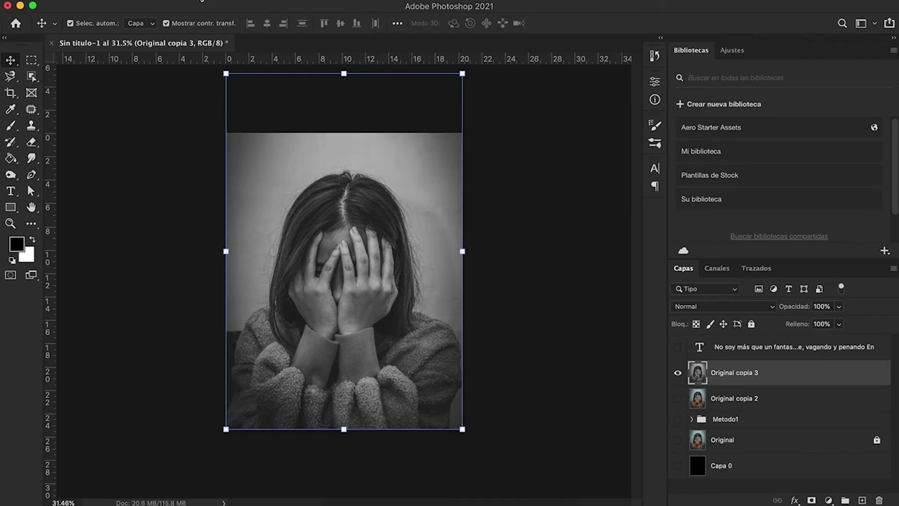
pyautogui.click(202, 1)
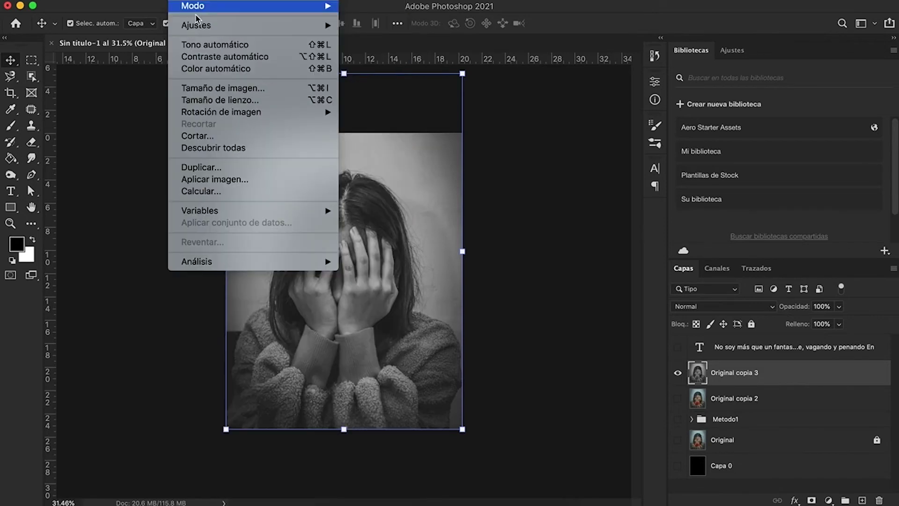
pyautogui.moveTo(196, 26)
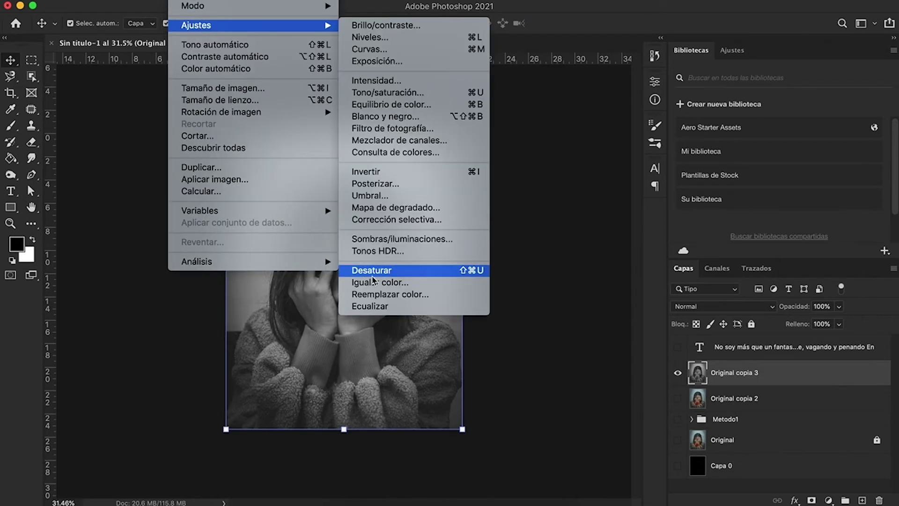
pyautogui.click(553, 410)
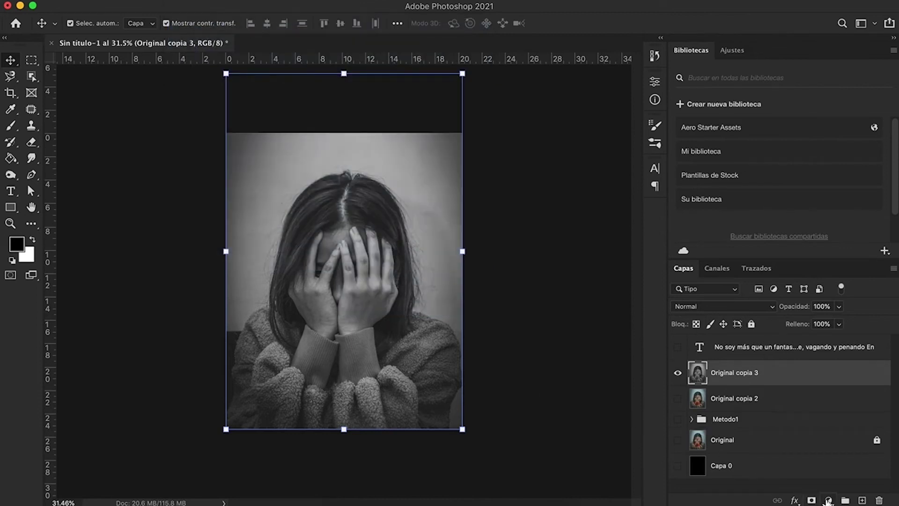
pyautogui.click(828, 500)
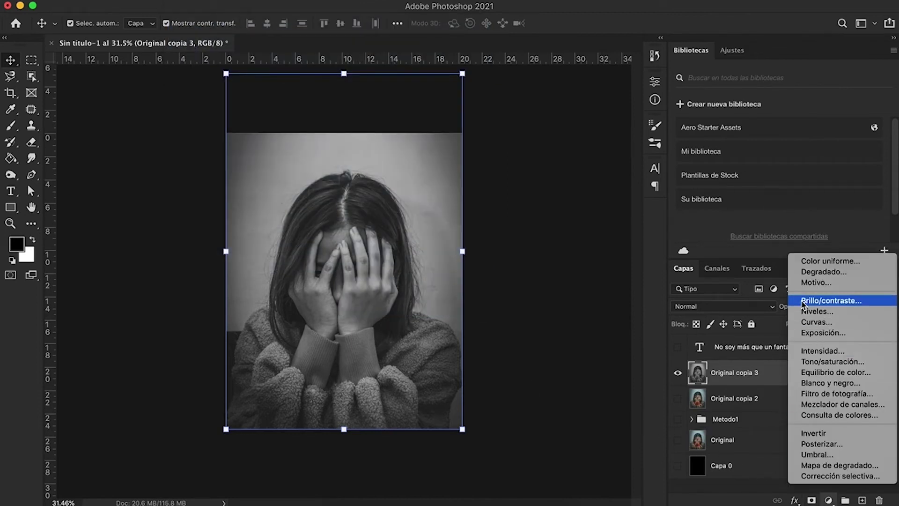
# Add Brillo/contraste and Niveles adjustment layers, setting brightness 3 and contrast 27
pyautogui.click(805, 300)
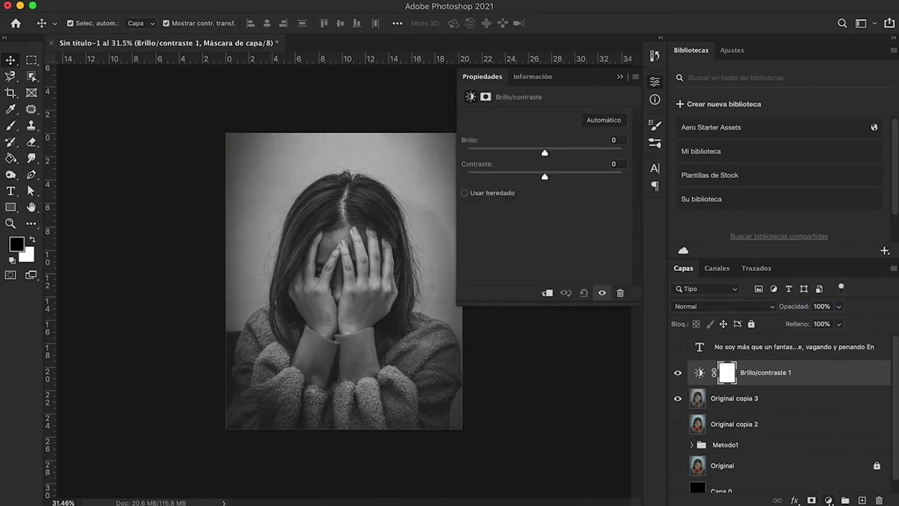
pyautogui.click(828, 500)
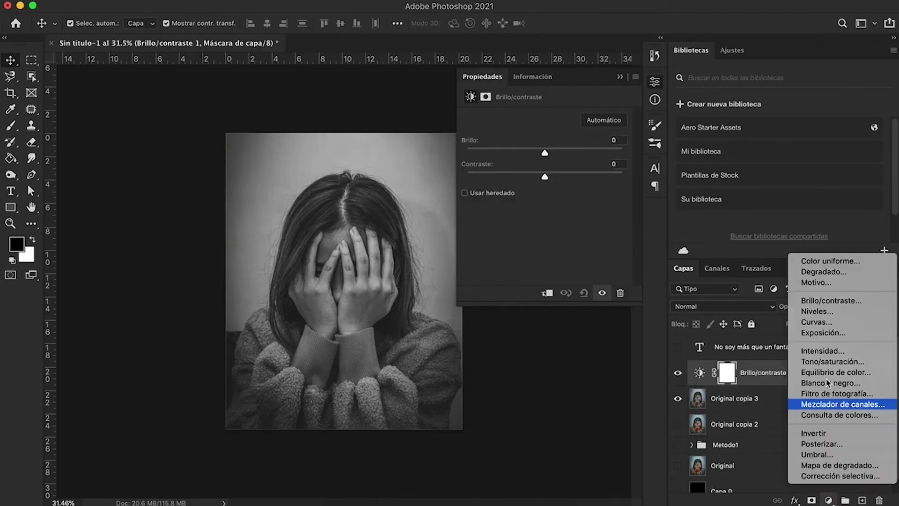
pyautogui.click(820, 310)
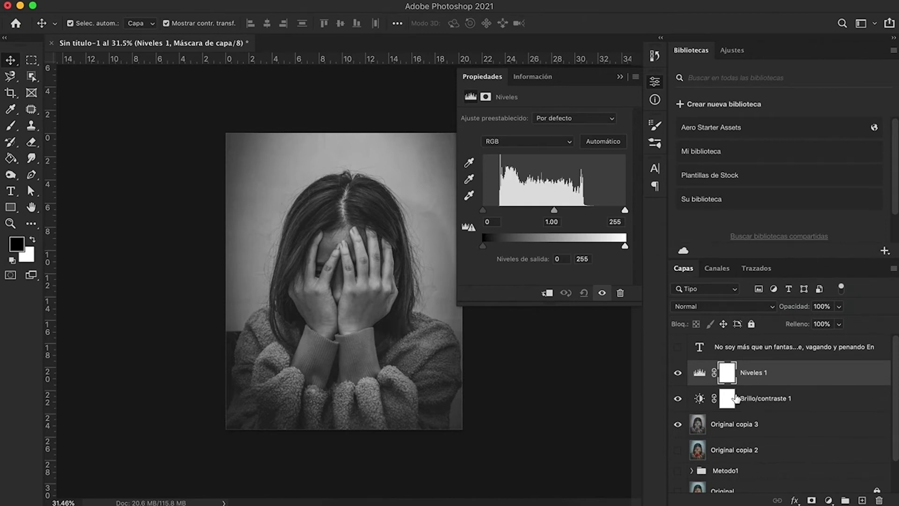
pyautogui.click(701, 398)
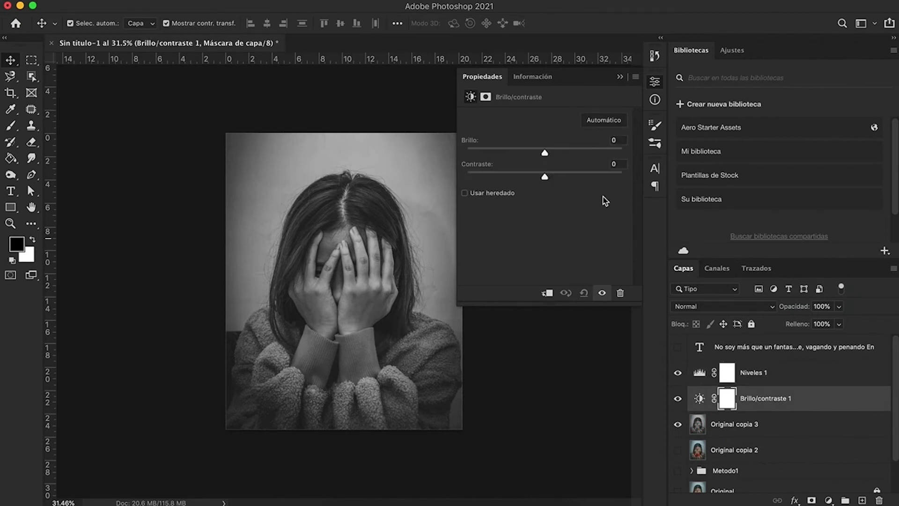
pyautogui.moveTo(545, 153)
pyautogui.mouseDown()
pyautogui.moveTo(526, 153)
pyautogui.moveTo(553, 176)
pyautogui.moveTo(538, 176)
pyautogui.moveTo(551, 153)
pyautogui.moveTo(534, 176)
pyautogui.moveTo(511, 176)
pyautogui.moveTo(556, 182)
pyautogui.mouseUp()
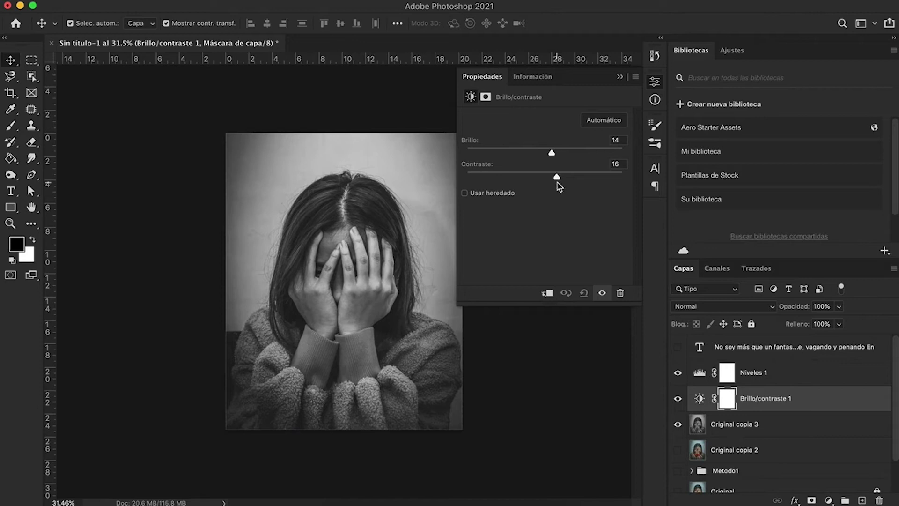
pyautogui.moveTo(557, 187); pyautogui.dragTo(567, 185)
pyautogui.moveTo(554, 155); pyautogui.dragTo(547, 155)
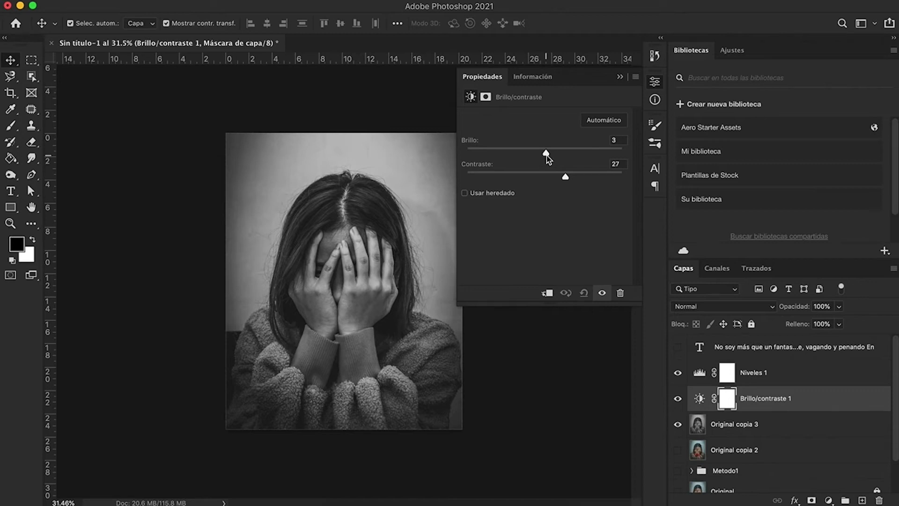
# Set the Niveles input levels to 22 / 1.00 / 199 and collapse Properties
pyautogui.click(694, 377)
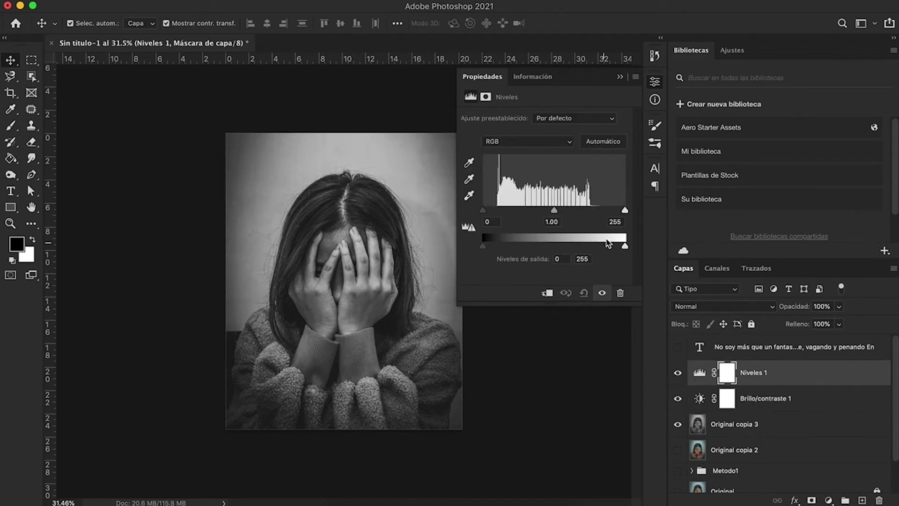
pyautogui.moveTo(625, 211); pyautogui.dragTo(593, 211)
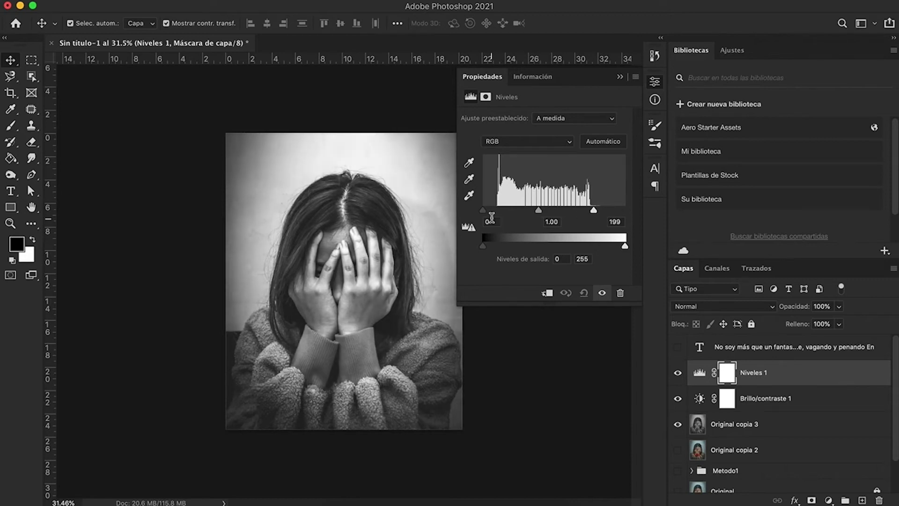
pyautogui.moveTo(482, 210); pyautogui.dragTo(545, 210)
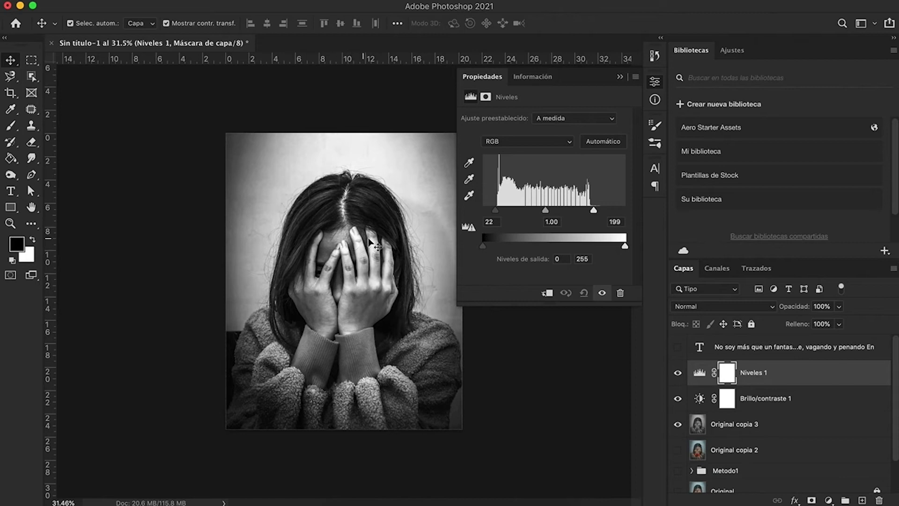
pyautogui.click(620, 76)
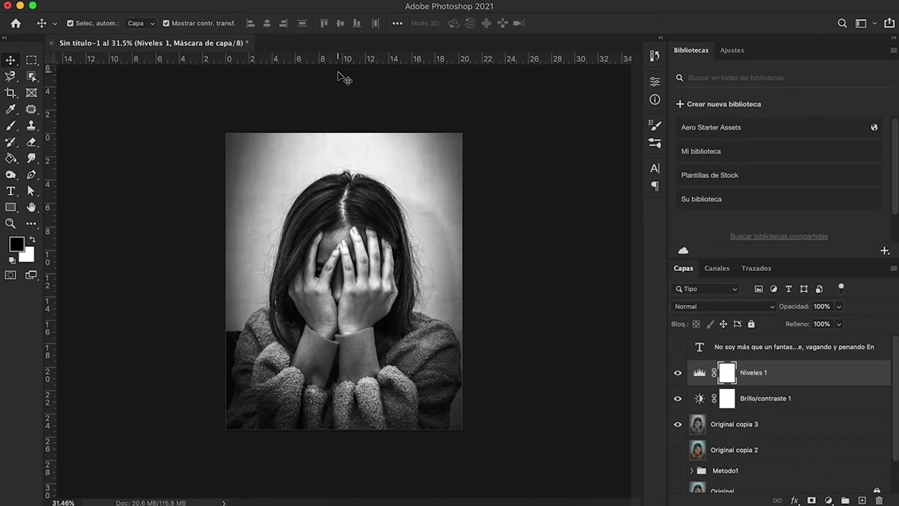
pyautogui.click(350, 1)
pyautogui.moveTo(362, 159)
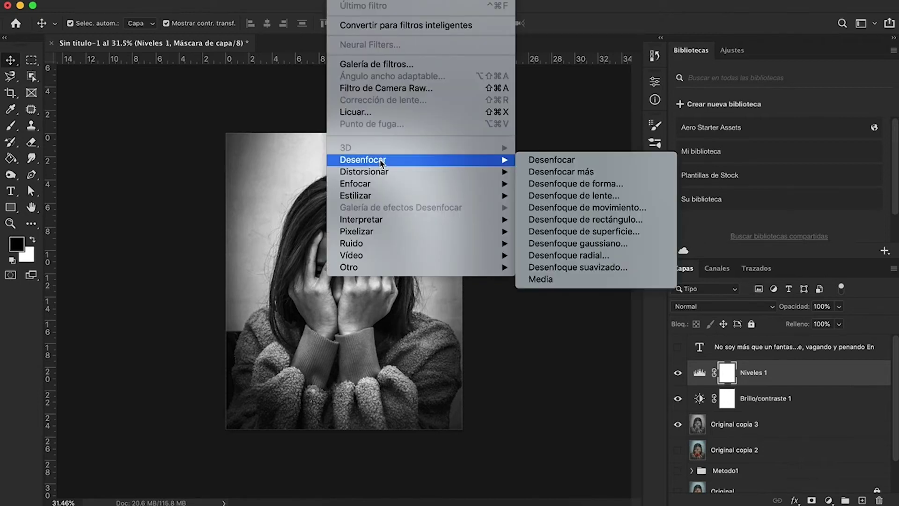
# Preview a Gaussian blur on the wrong layer and cancel it
pyautogui.click(588, 244)
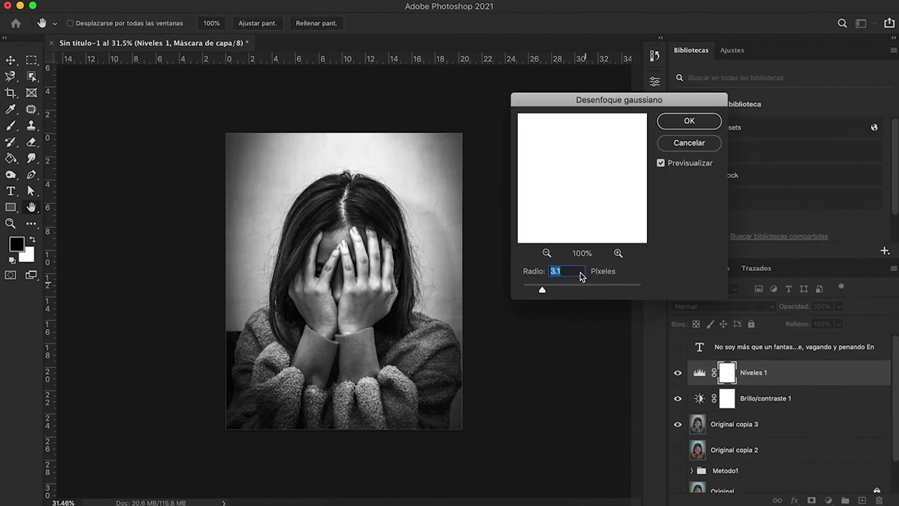
pyautogui.click(546, 253)
pyautogui.click(546, 253)
pyautogui.click(546, 252)
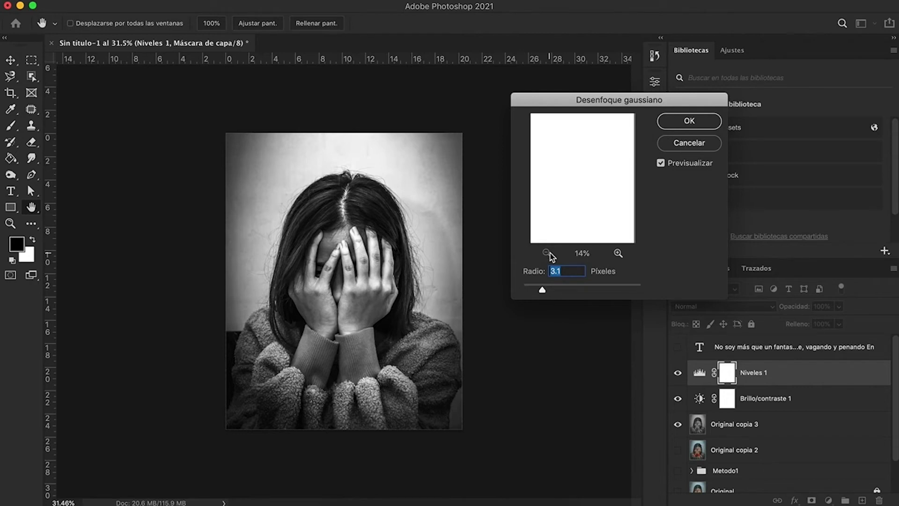
pyautogui.click(671, 140)
# Apply a 3.0 px Gaussian blur to the Original copia 3 portrait
pyautogui.click(718, 422)
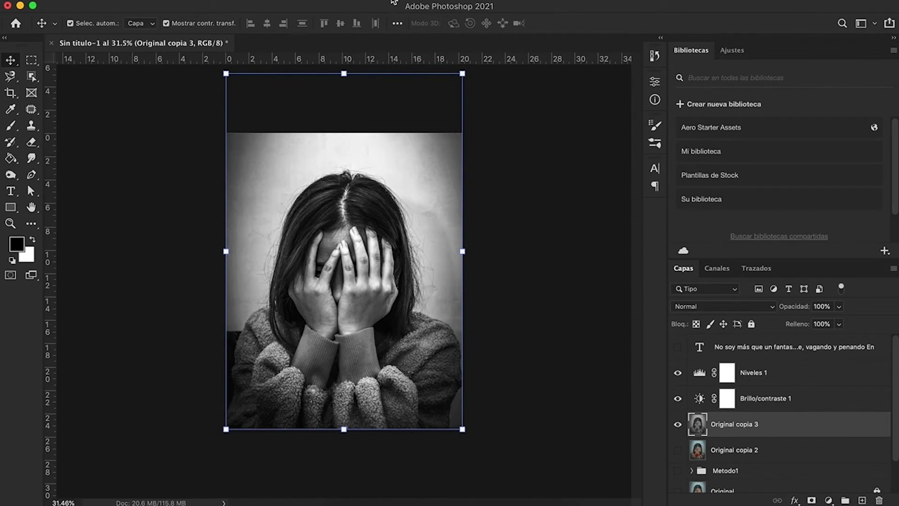
pyautogui.click(348, 1)
pyautogui.moveTo(362, 159)
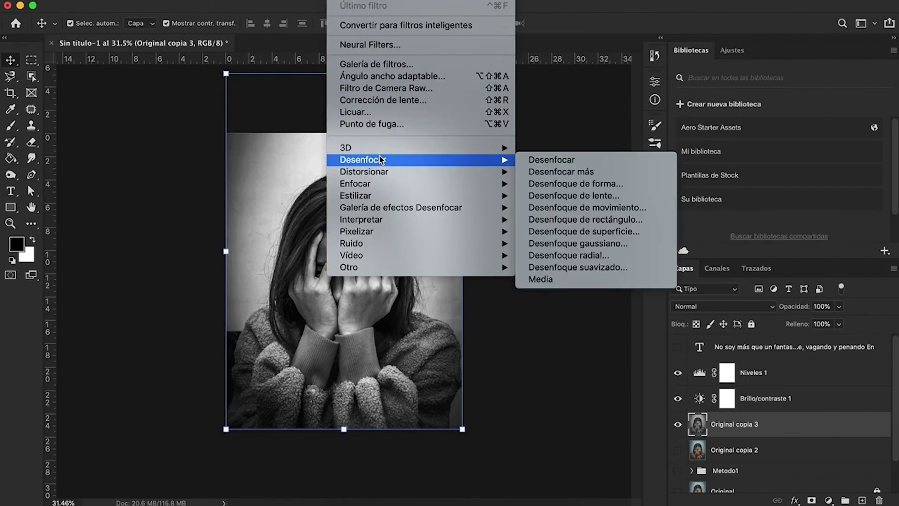
pyautogui.click(604, 243)
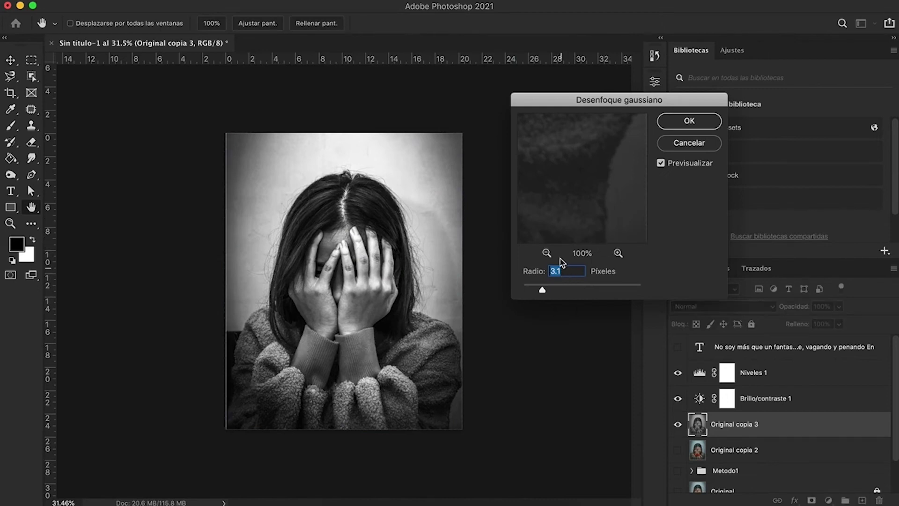
pyautogui.moveTo(550, 203); pyautogui.dragTo(583, 206)
pyautogui.click(546, 253)
pyautogui.click(546, 252)
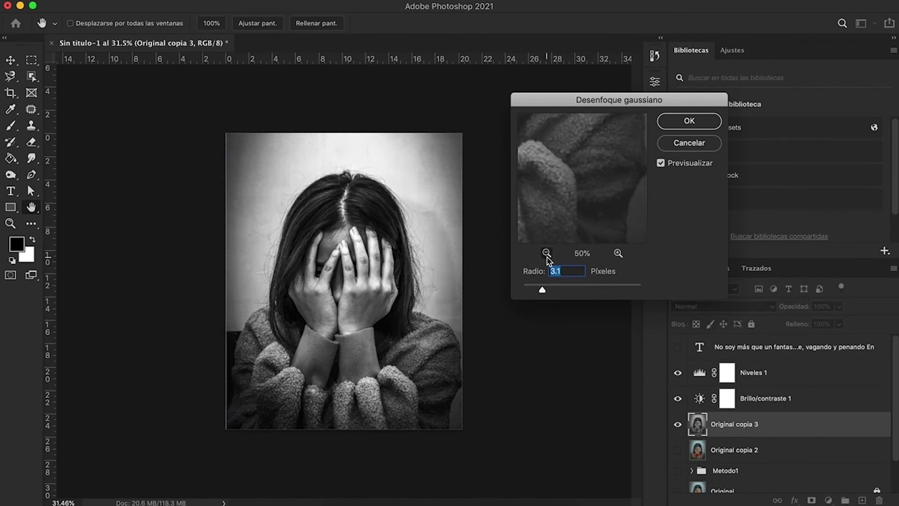
pyautogui.moveTo(545, 171); pyautogui.dragTo(572, 211)
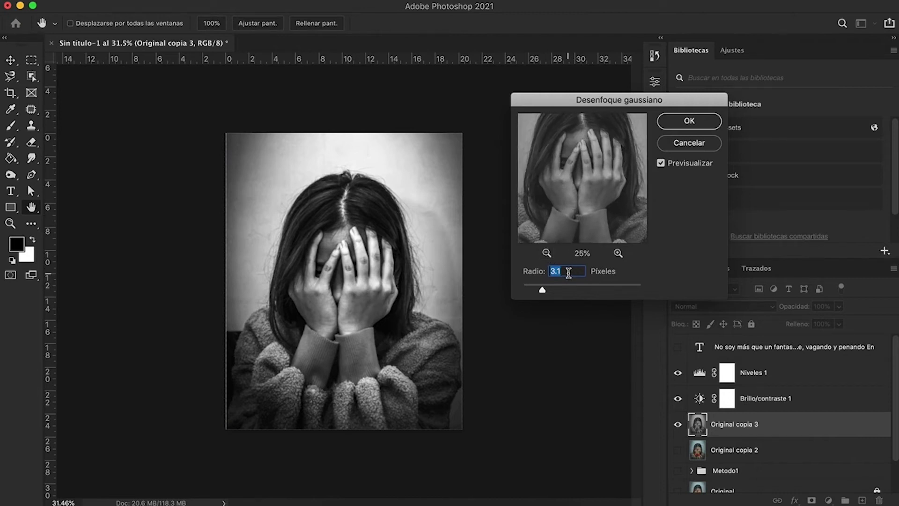
pyautogui.press('Down')
pyautogui.click(677, 123)
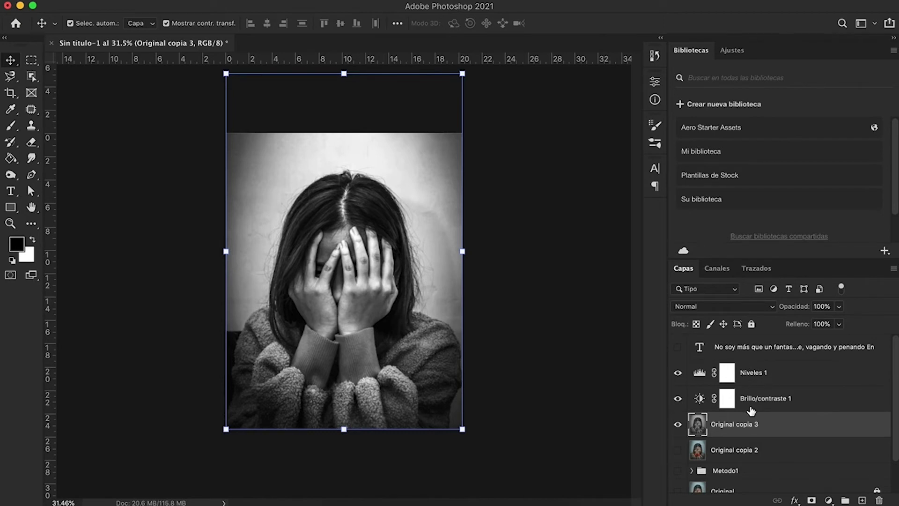
pyautogui.click(779, 378)
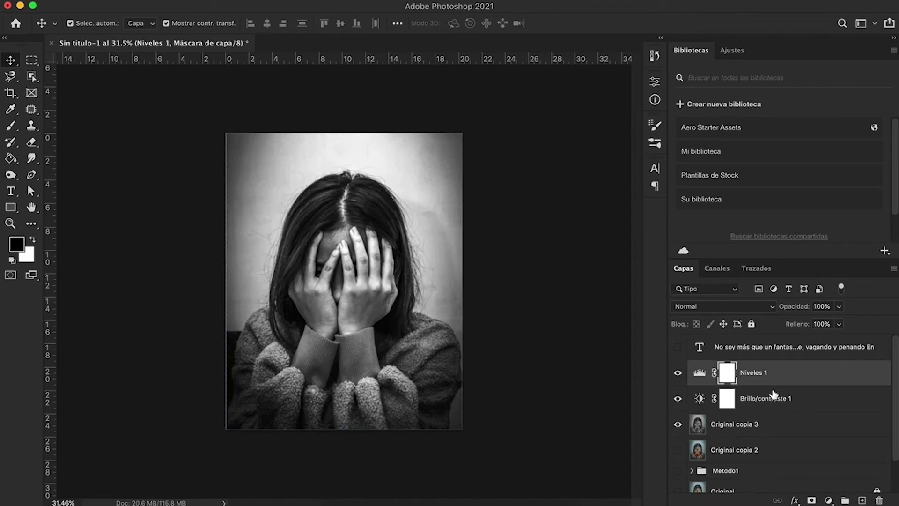
# Merge Niveles 1, Brillo/contraste 1 and Original copia 3 into one layer
pyautogui.keyDown('shift'); pyautogui.click(769, 429); pyautogui.keyUp('shift')
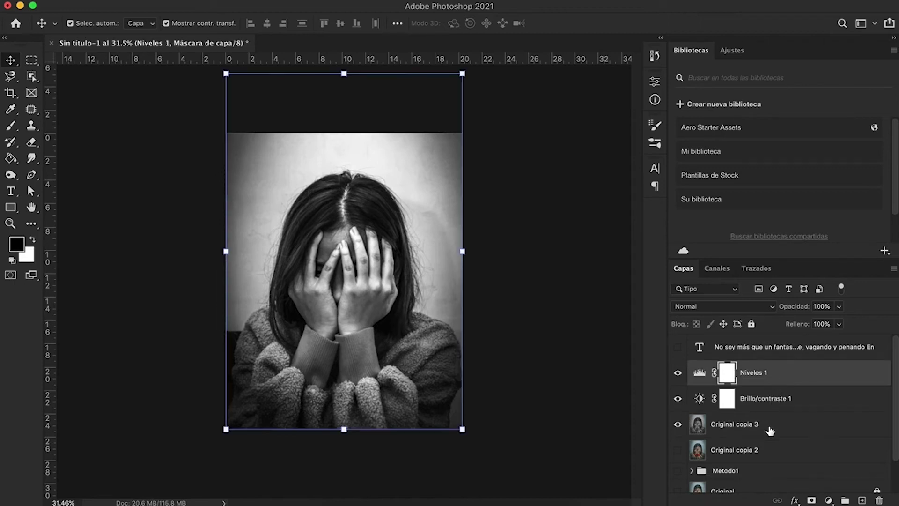
pyautogui.click(759, 378)
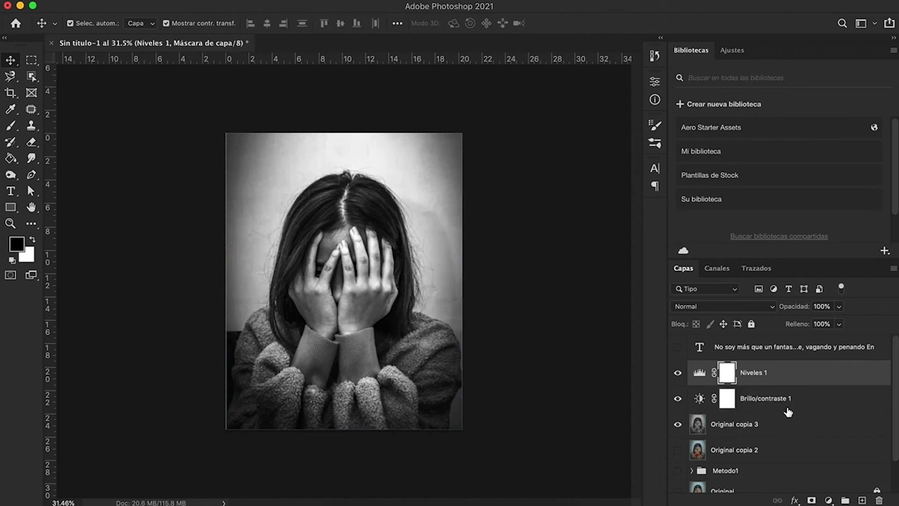
pyautogui.keyDown('shift'); pyautogui.click(787, 426); pyautogui.keyUp('shift')
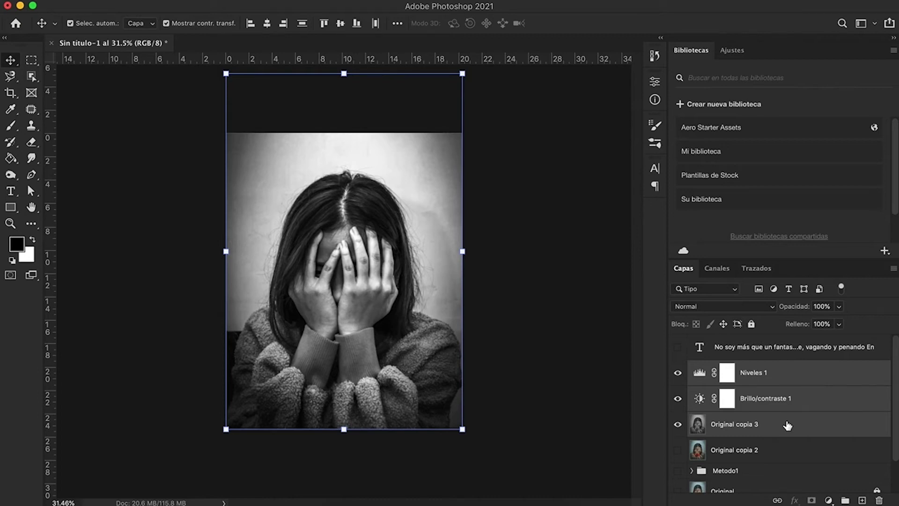
pyautogui.rightClick(787, 425)
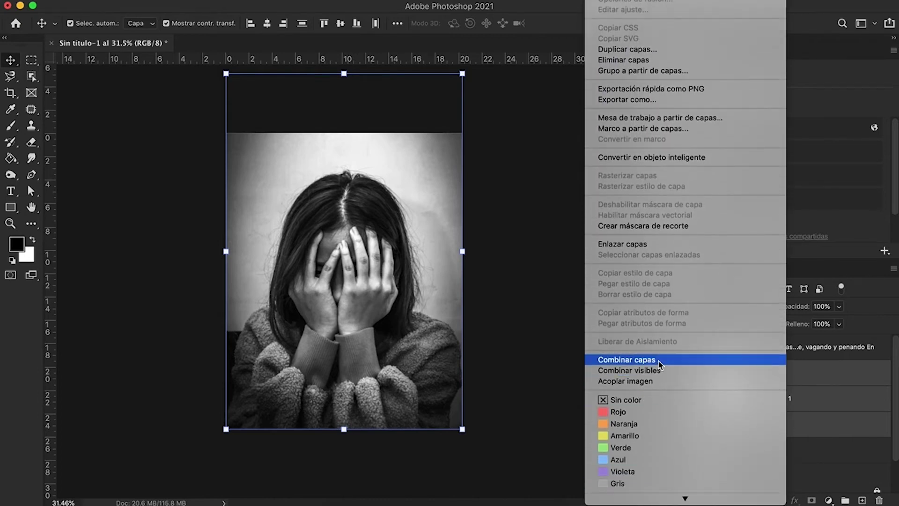
pyautogui.click(574, 343)
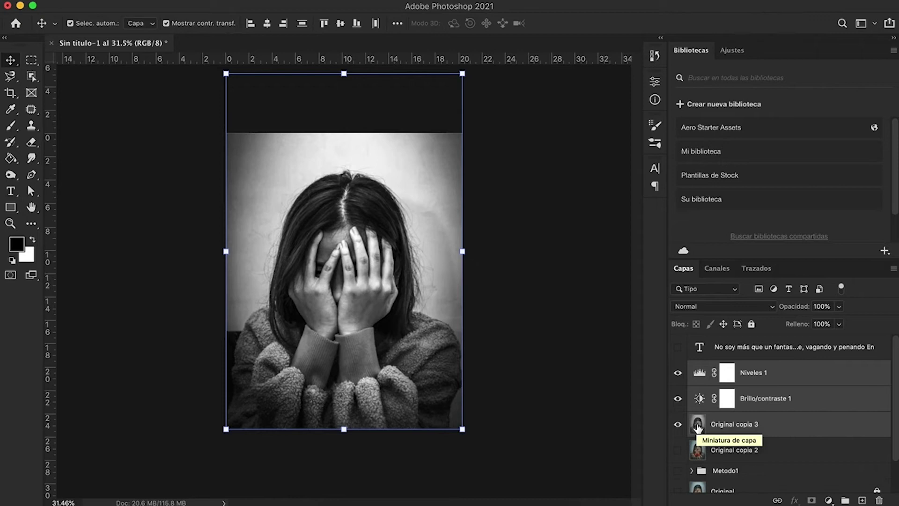
pyautogui.hotkey('ctrl', 'e')
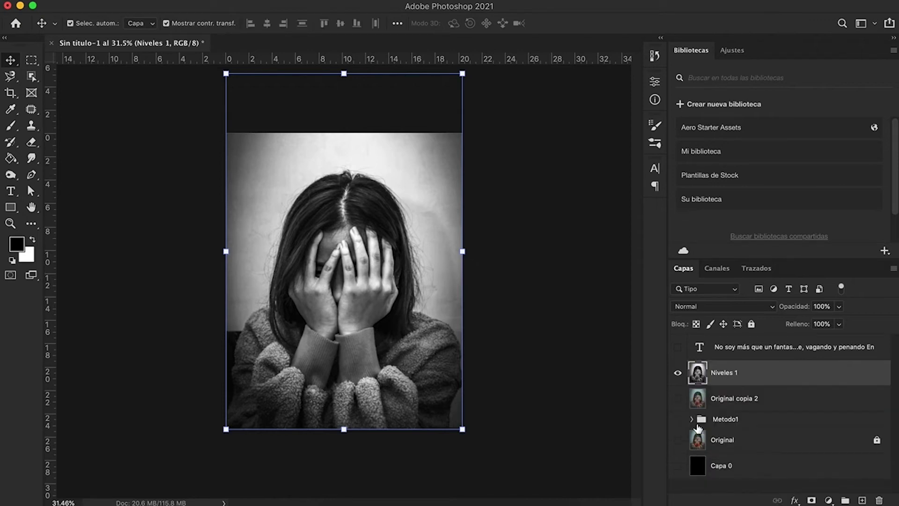
# Rename the merged layer 'Copia'
pyautogui.doubleClick(716, 373)
pyautogui.write('Cap')
pyautogui.press('Return')
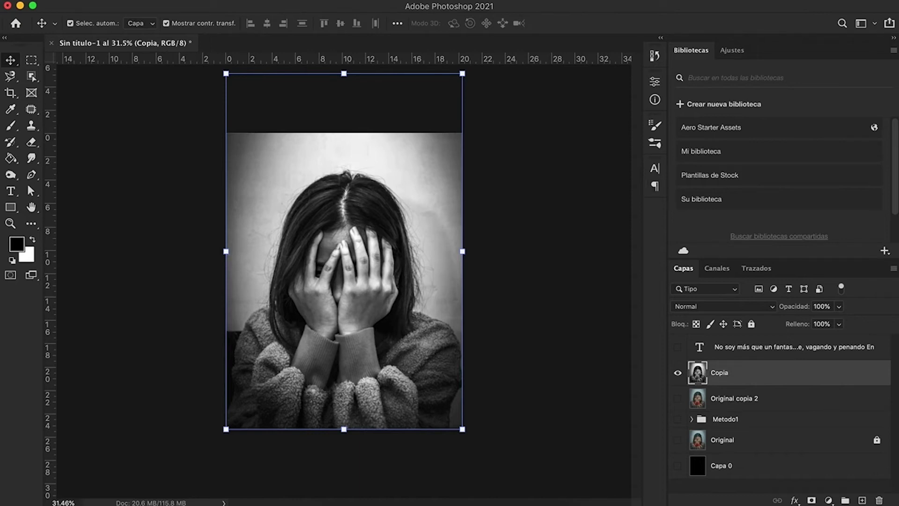
pyautogui.click(105, 1)
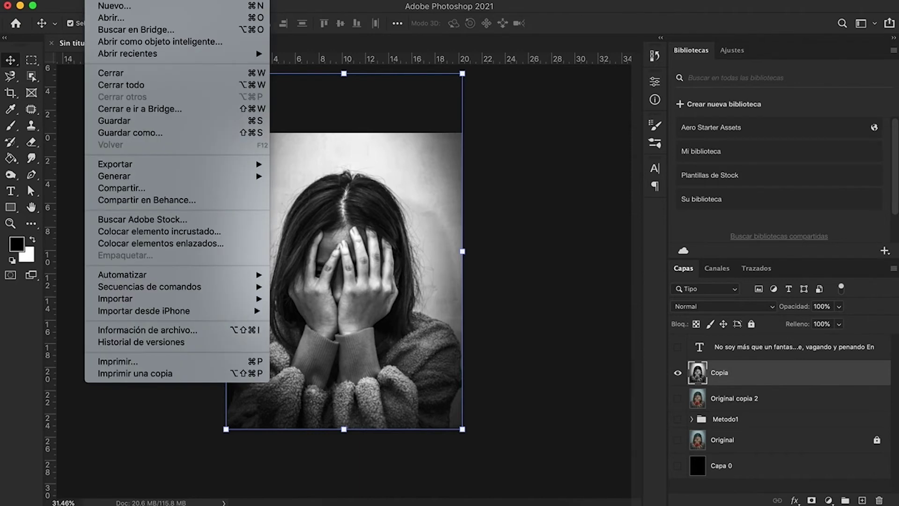
# Save the document to the Desktop as mapa1.psd, accepting the format options
pyautogui.click(135, 120)
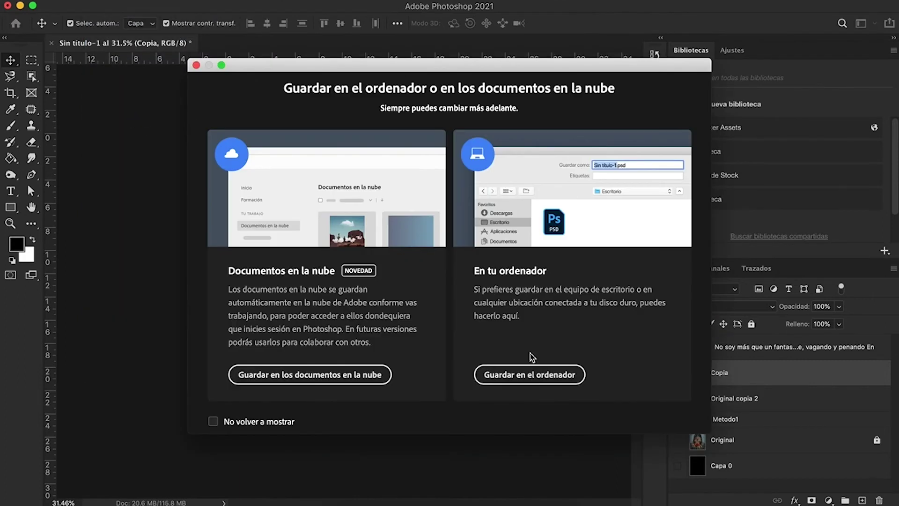
pyautogui.click(526, 375)
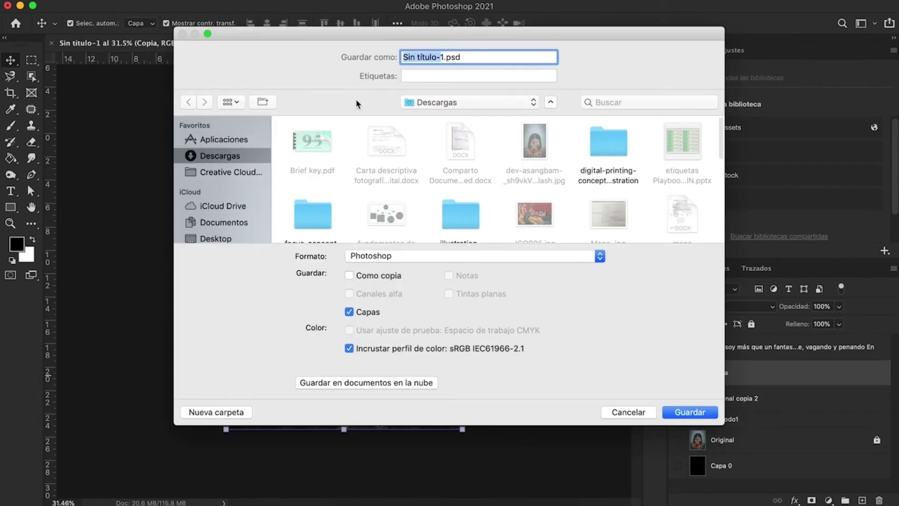
pyautogui.click(216, 239)
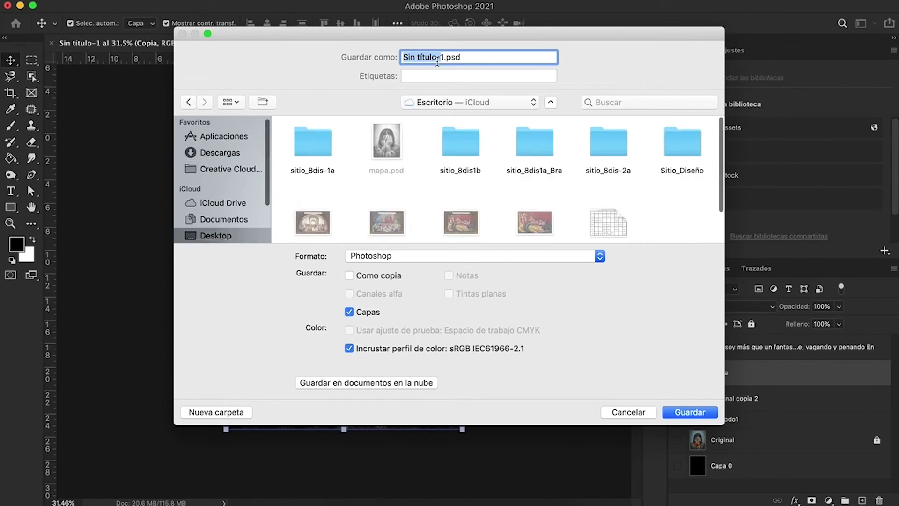
pyautogui.write('mapa')
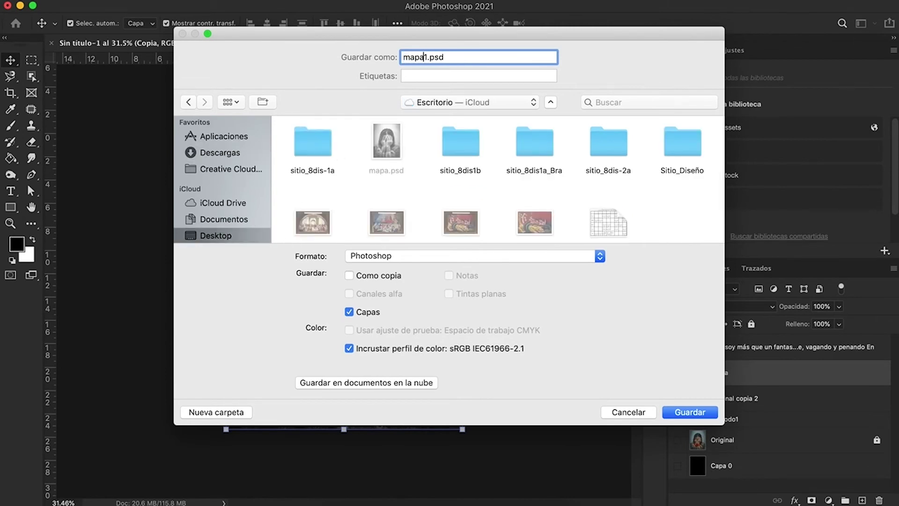
pyautogui.press('Return')
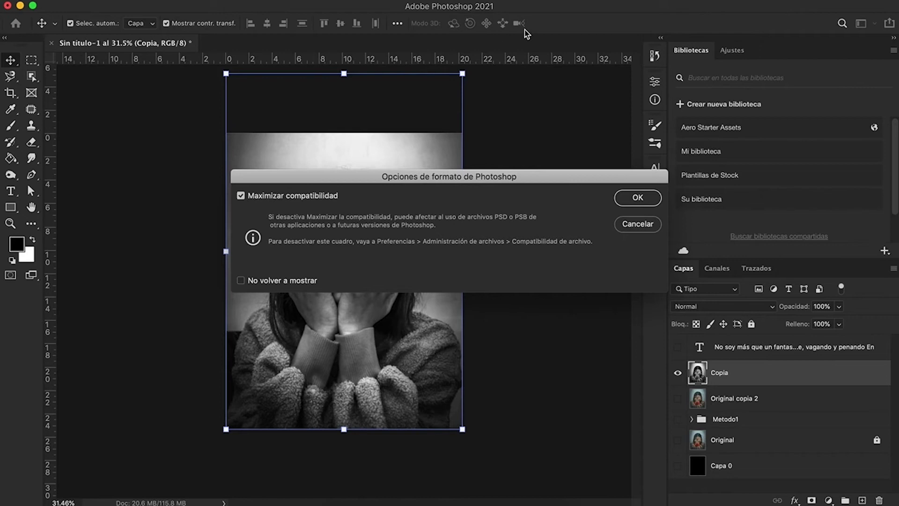
pyautogui.click(632, 197)
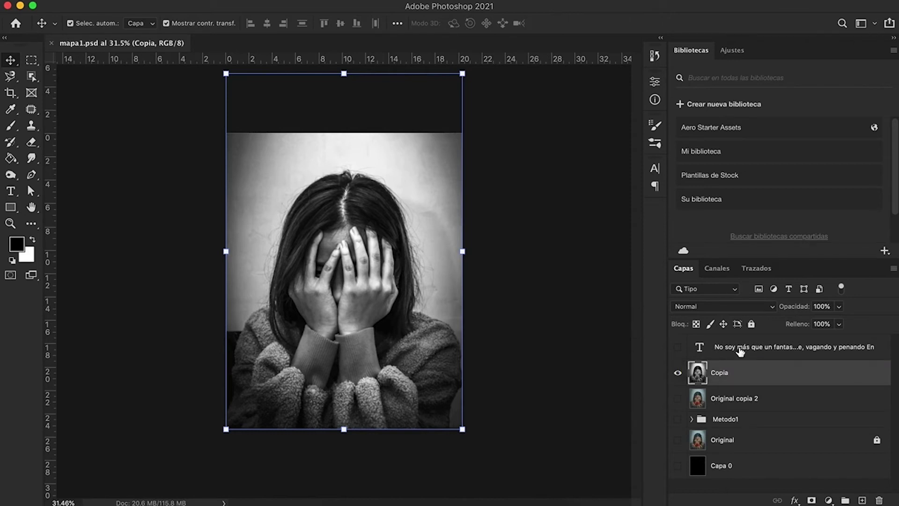
# Load the poem text as a selection and paste the merged portrait inside it as Capa 1
pyautogui.press('super')
pyautogui.keyDown('super'); pyautogui.click(700, 347); pyautogui.keyUp('super')
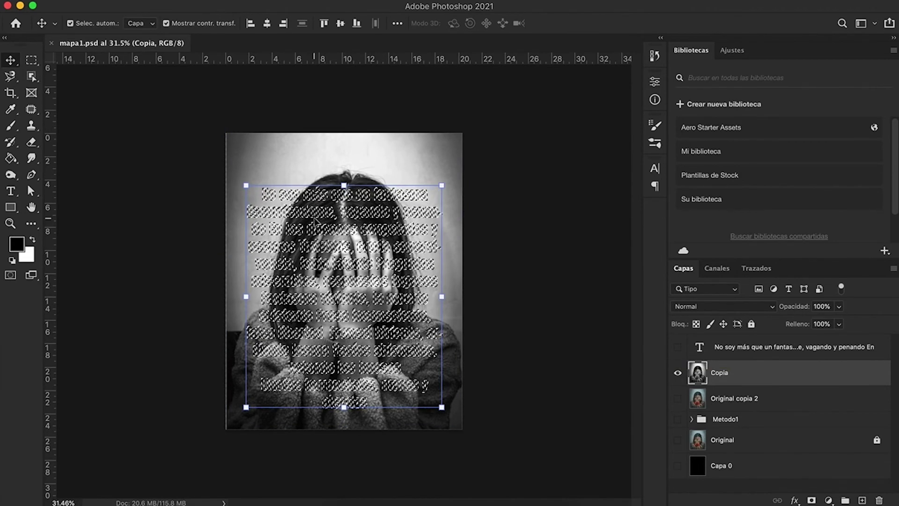
pyautogui.scroll(3, 343, 281)
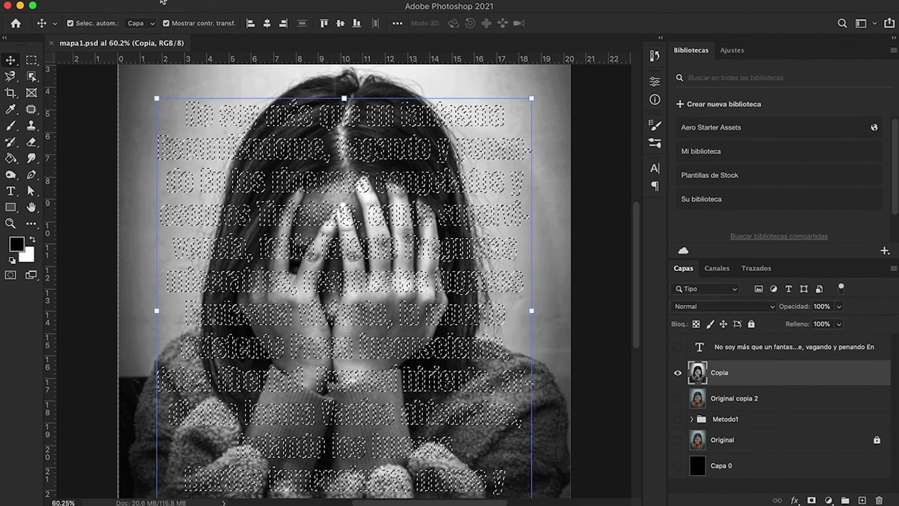
pyautogui.click(161, 2)
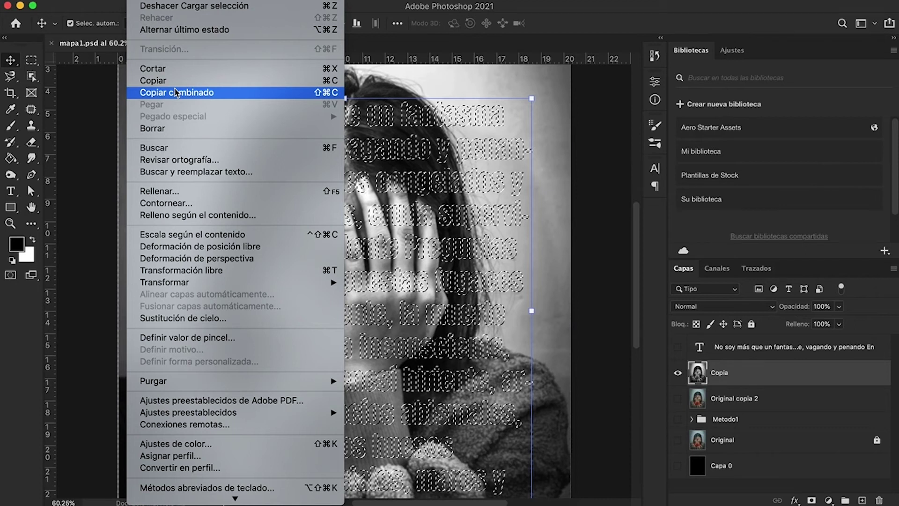
pyautogui.click(176, 92)
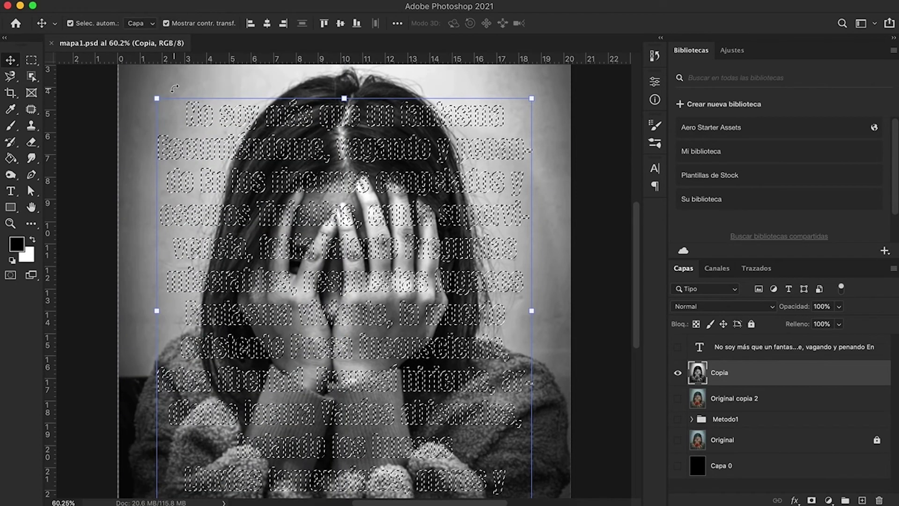
pyautogui.click(146, 1)
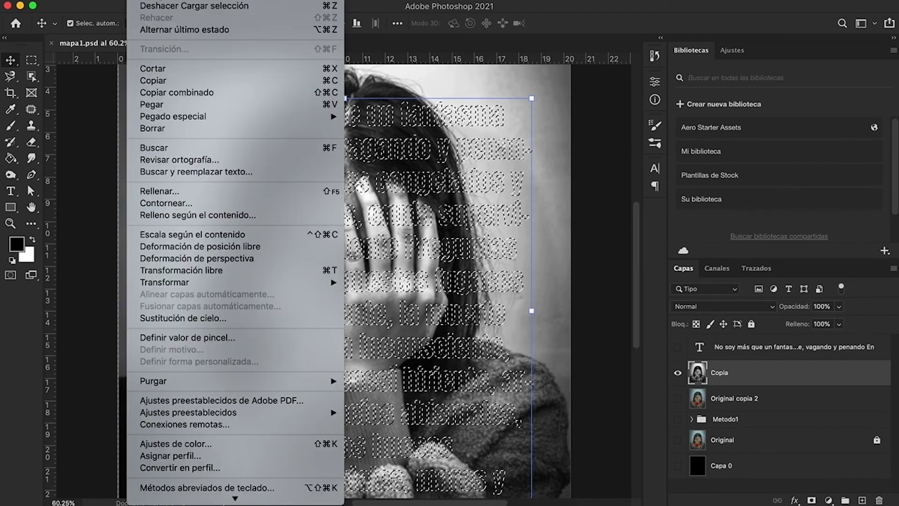
pyautogui.moveTo(173, 116)
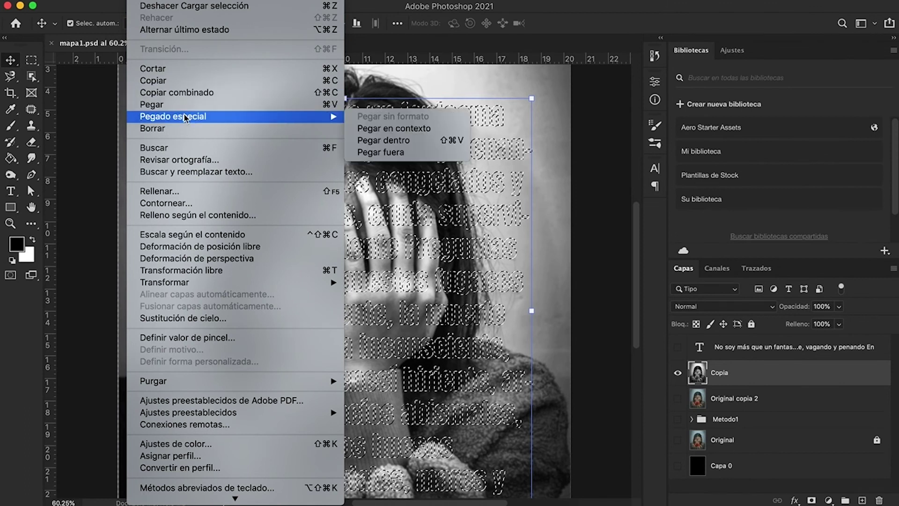
pyautogui.click(370, 128)
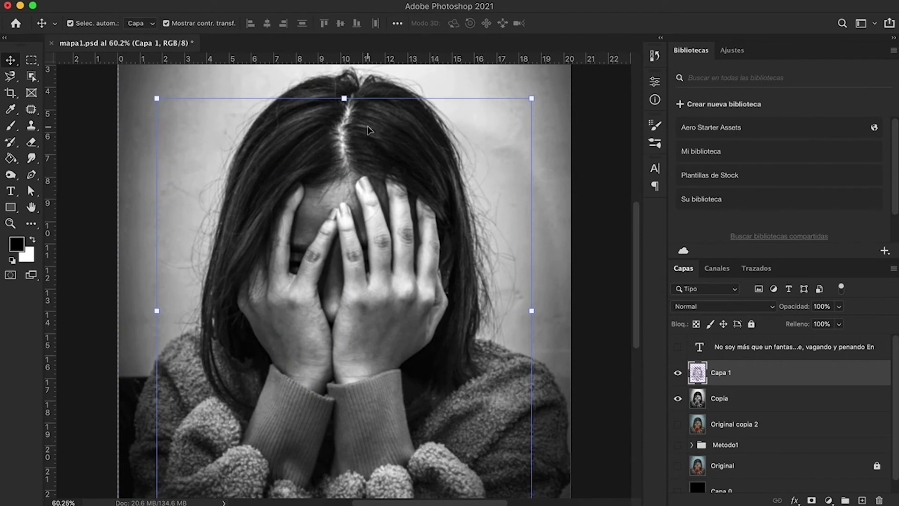
# Hide the Copia portrait and show the black Capa 0 behind the lettering
pyautogui.click(678, 398)
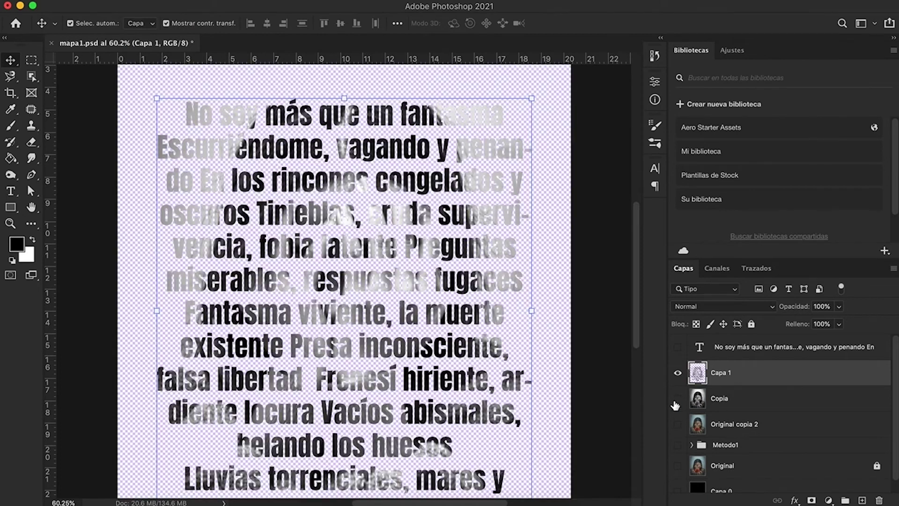
pyautogui.scroll(-5, 472, 328)
pyautogui.scroll(-2, 472, 328)
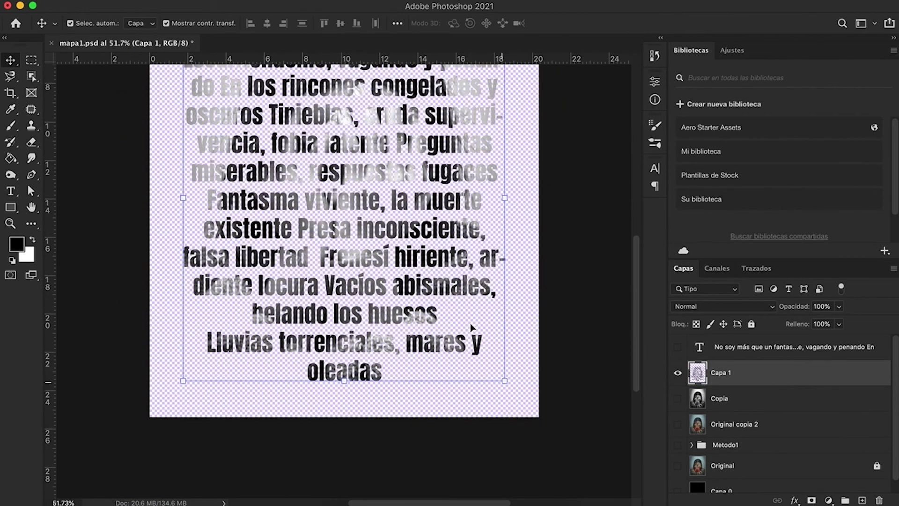
pyautogui.scroll(3, 471, 328)
pyautogui.scroll(1, 473, 327)
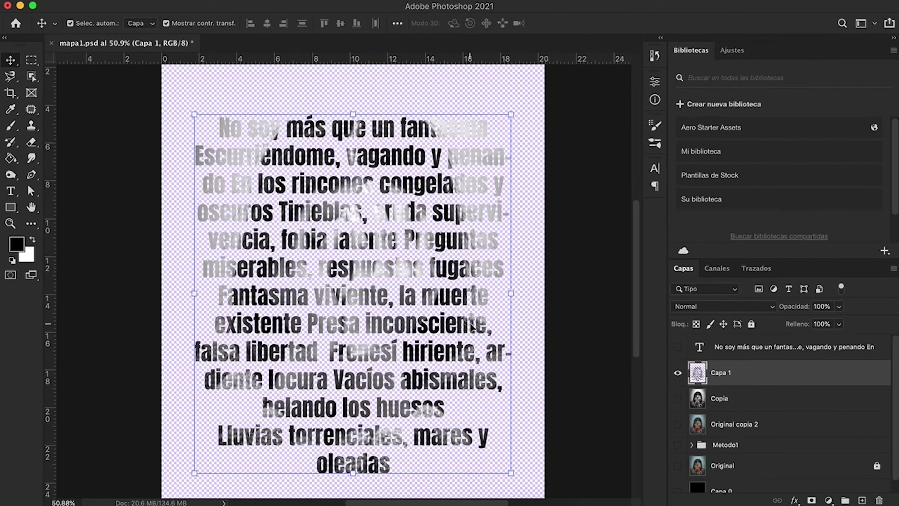
pyautogui.click(677, 489)
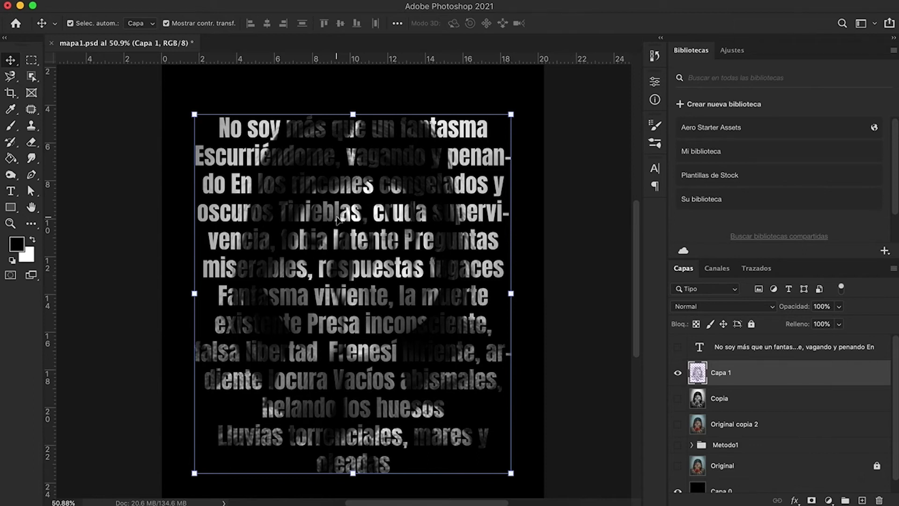
pyautogui.scroll(2, 336, 220)
pyautogui.scroll(1, 330, 217)
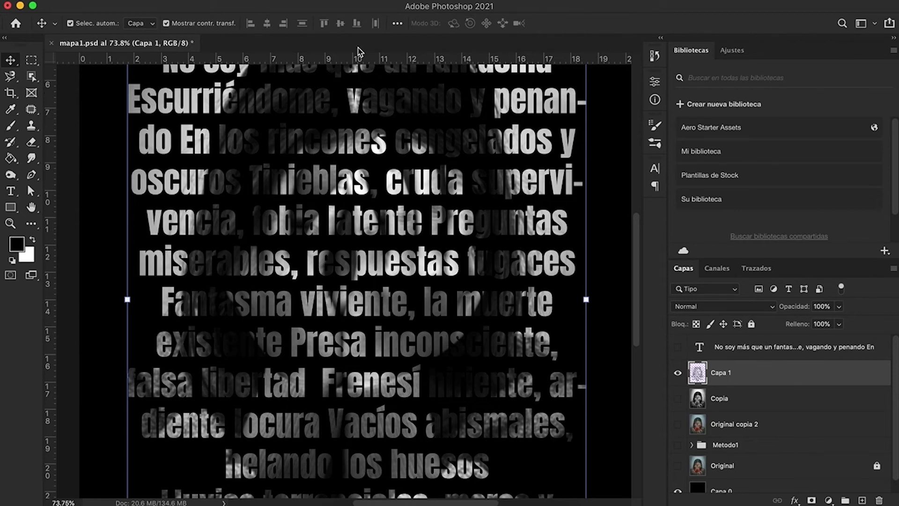
pyautogui.click(350, 1)
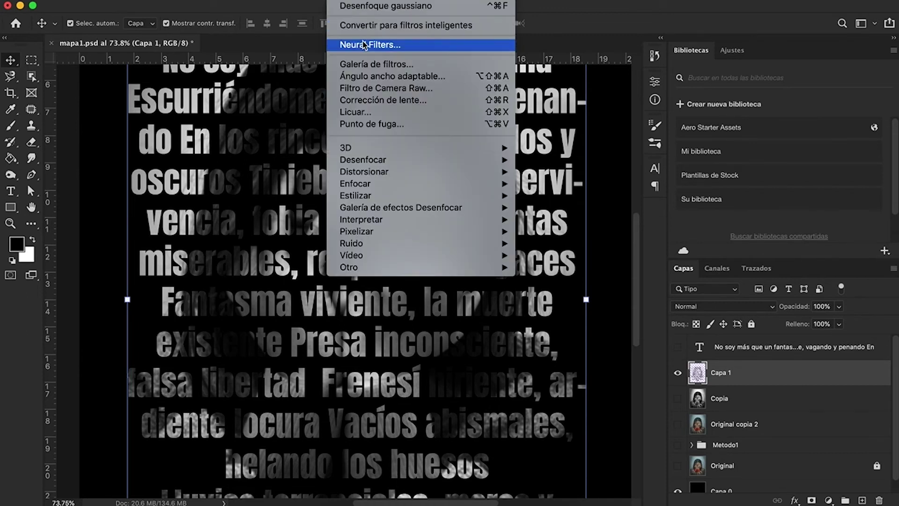
pyautogui.moveTo(363, 171)
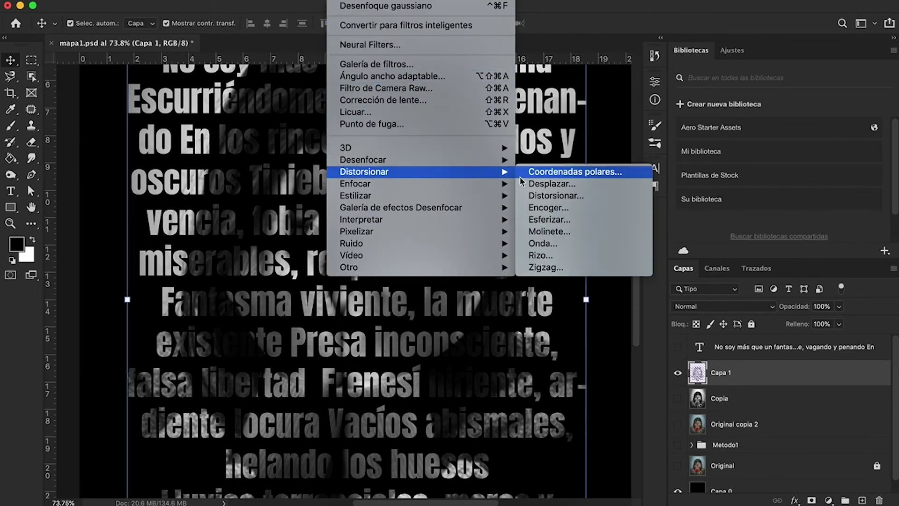
# Apply the Desplazar filter at 10 by 10 scale, using mapa.psd as the displacement map
pyautogui.click(534, 187)
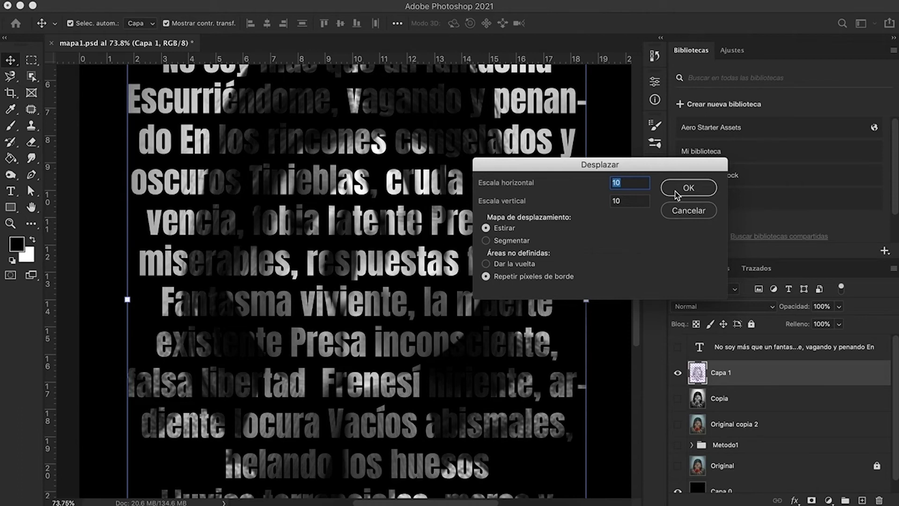
pyautogui.click(687, 188)
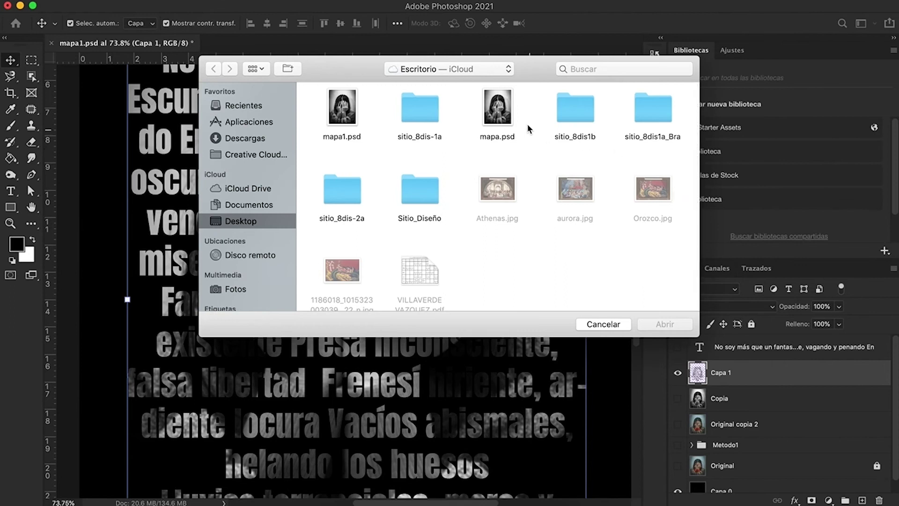
pyautogui.click(499, 120)
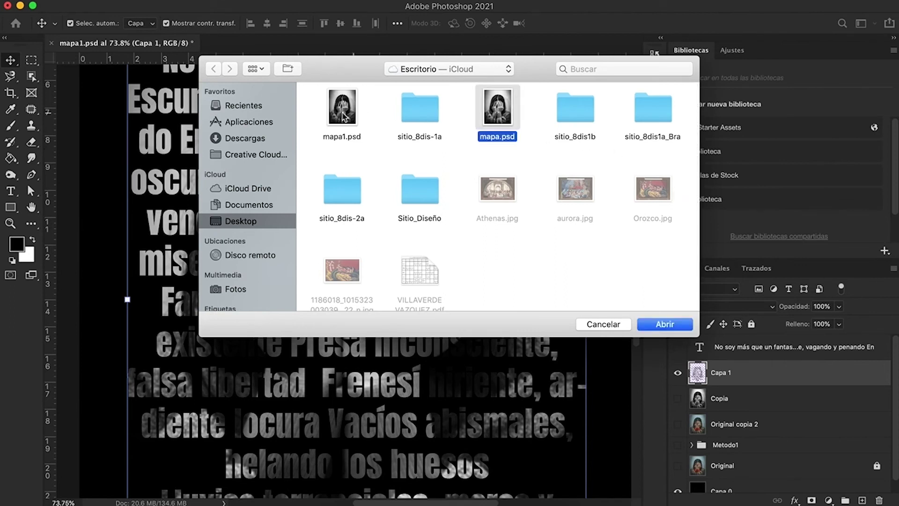
pyautogui.click(653, 325)
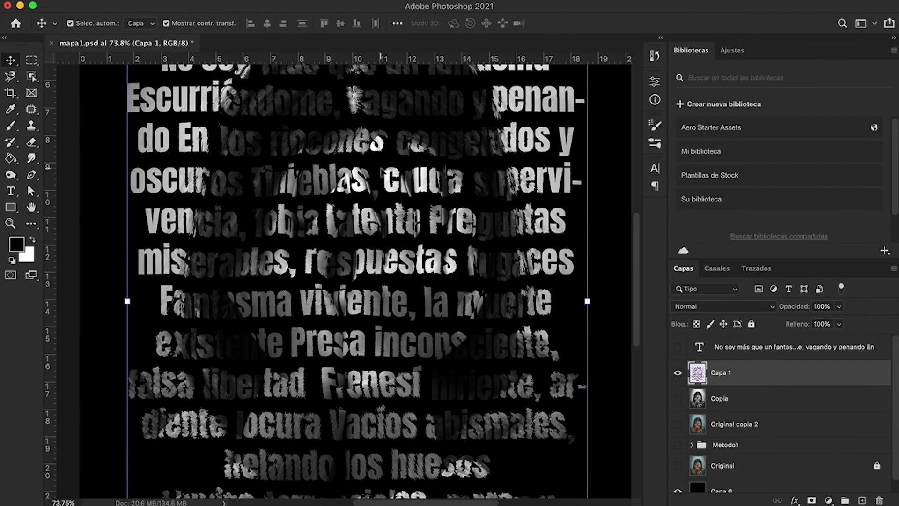
# Zoom in to inspect the displaced poem lettering
pyautogui.scroll(3, 384, 173)
pyautogui.scroll(1, 383, 173)
pyautogui.scroll(1, 383, 172)
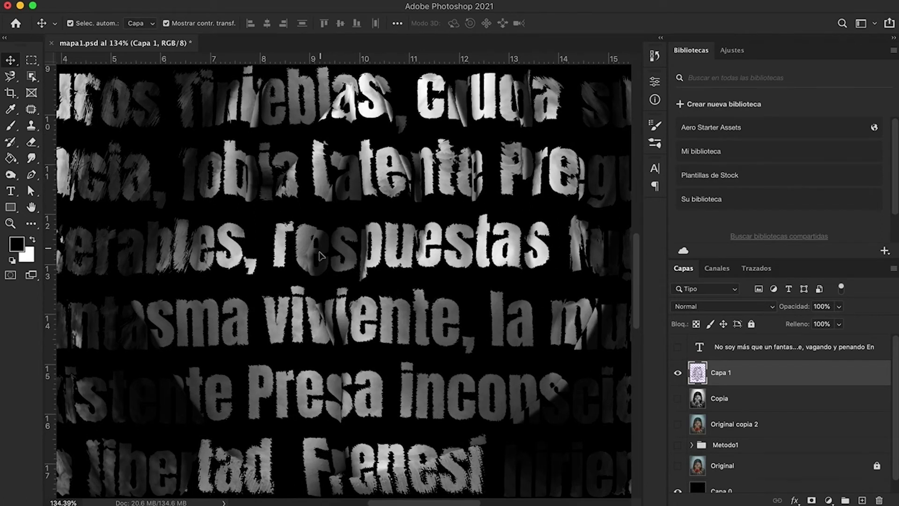
pyautogui.scroll(-3, 338, 281)
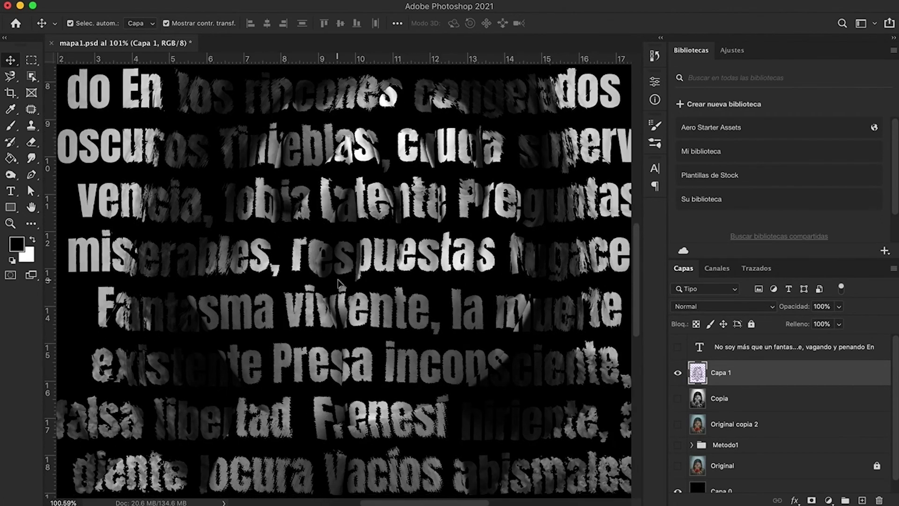
pyautogui.scroll(-3, 338, 281)
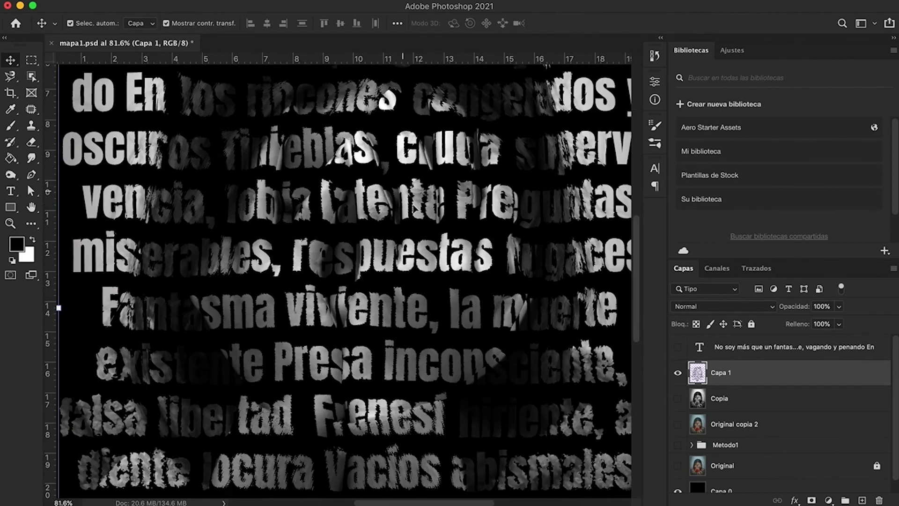
pyautogui.scroll(5, 418, 225)
pyautogui.scroll(2, 414, 211)
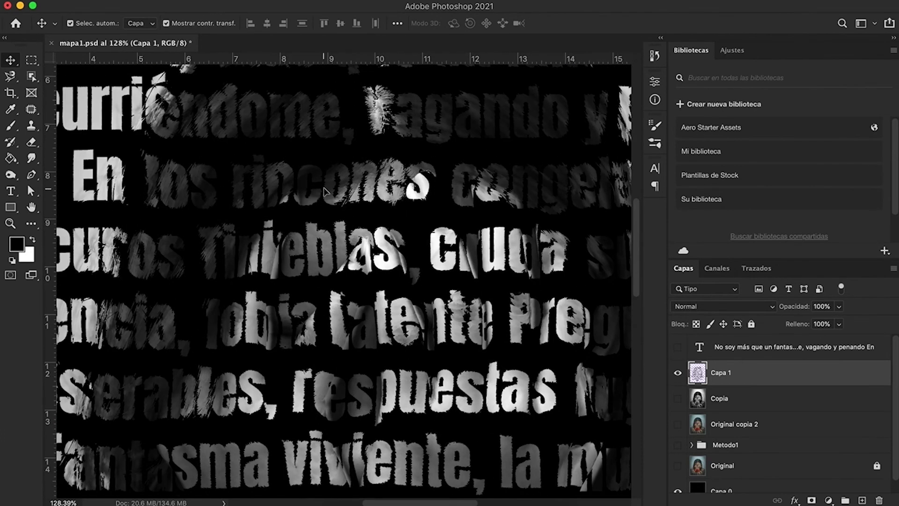
pyautogui.scroll(1, 327, 192)
pyautogui.scroll(1, 323, 189)
pyautogui.scroll(2, 318, 188)
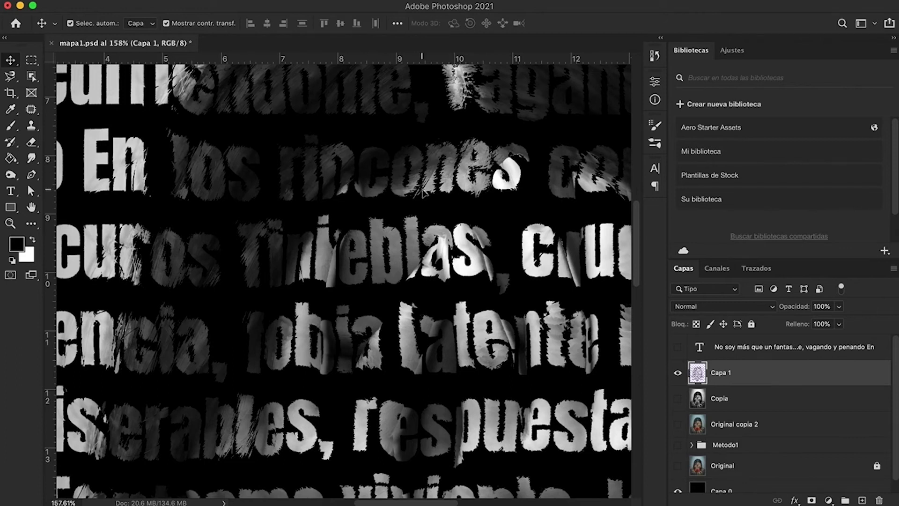
pyautogui.scroll(-5, 365, 178)
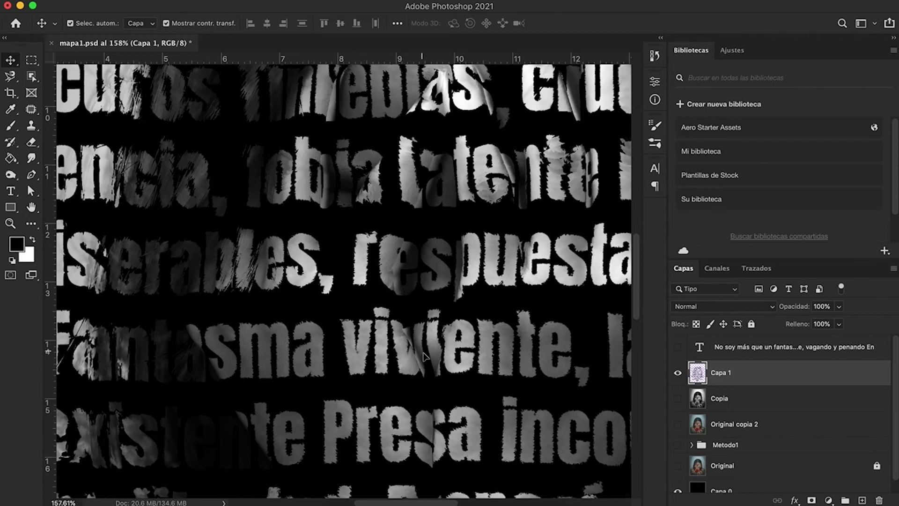
# Hide Capa 1 and load the poem text layer's letter shapes as a selection
pyautogui.scroll(-2, 425, 359)
pyautogui.scroll(-2, 425, 360)
pyautogui.scroll(-2, 425, 360)
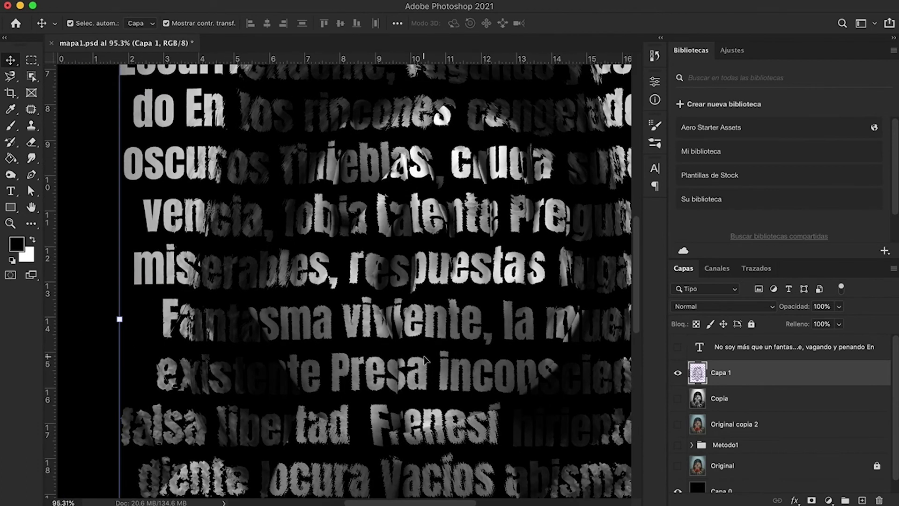
pyautogui.scroll(-2, 425, 359)
pyautogui.scroll(-1, 425, 360)
pyautogui.scroll(-1, 425, 359)
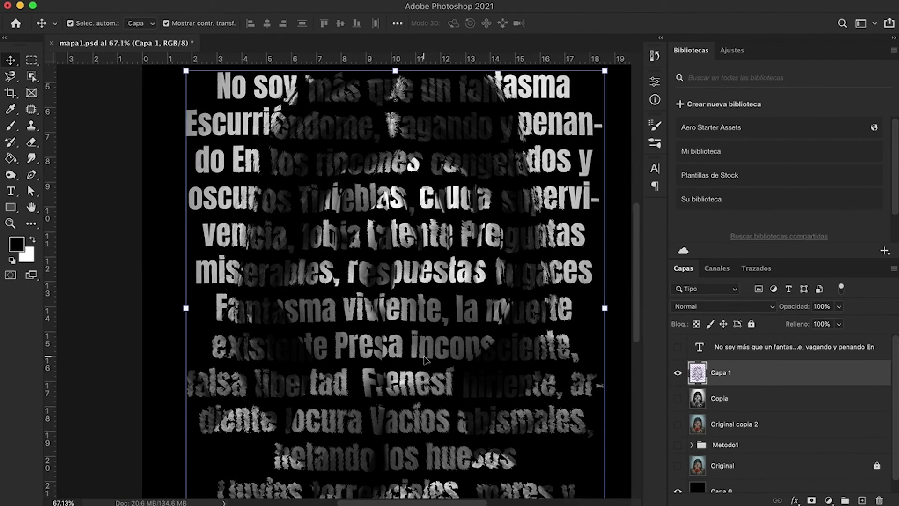
pyautogui.scroll(-1, 425, 359)
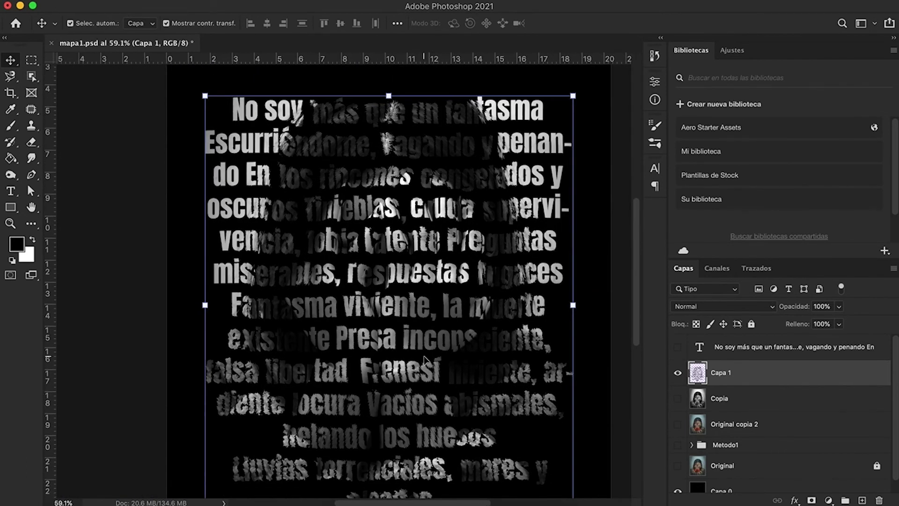
pyautogui.scroll(-1, 425, 359)
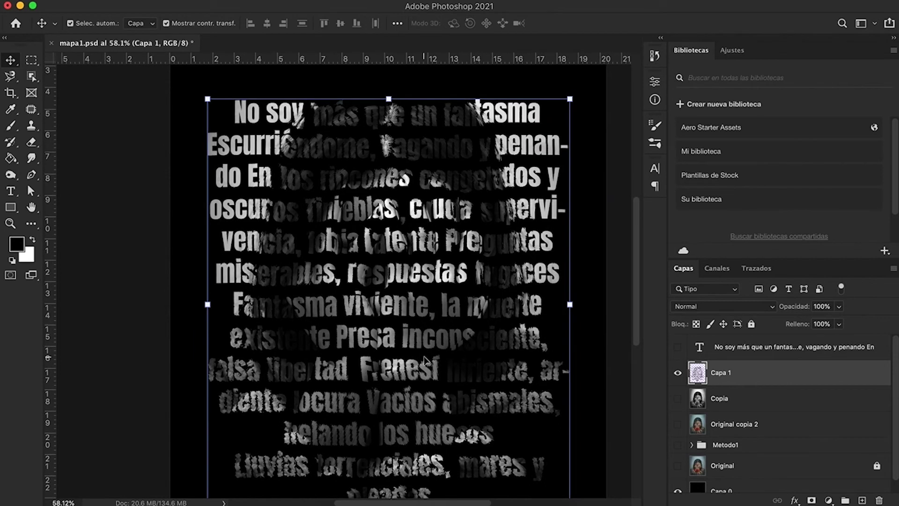
pyautogui.scroll(-1, 425, 359)
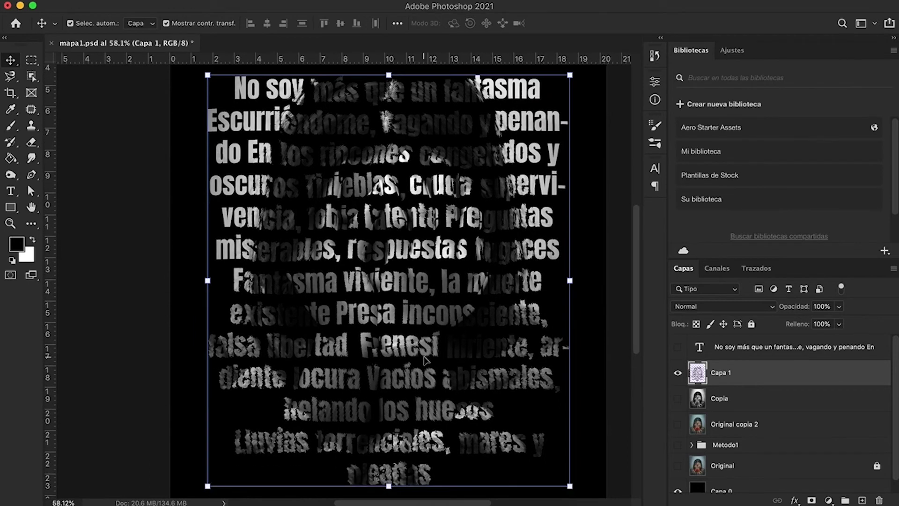
pyautogui.click(677, 372)
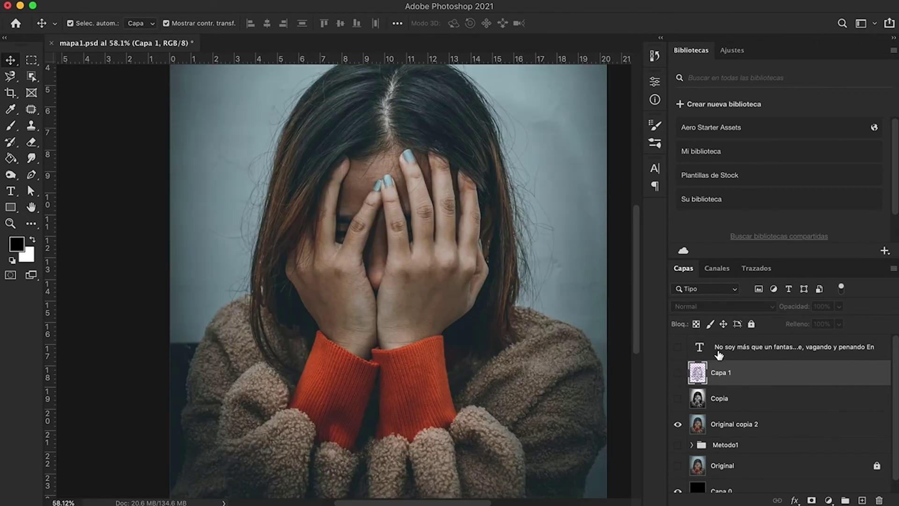
pyautogui.keyDown('super'); pyautogui.click(706, 346); pyautogui.keyUp('super')
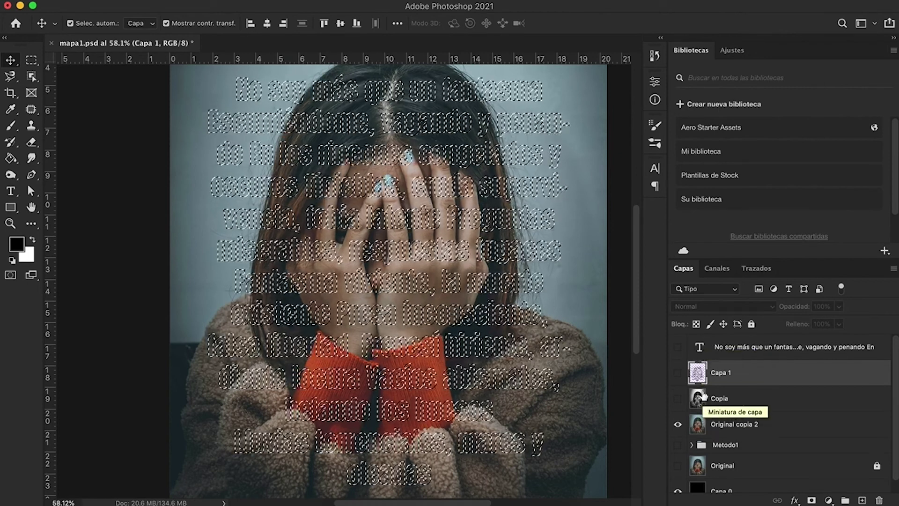
# Copy merged from Original copia 2 inside the text selection, paste it as Capa 2, and hide Original copia 2
pyautogui.click(705, 428)
pyautogui.rightClick(706, 430)
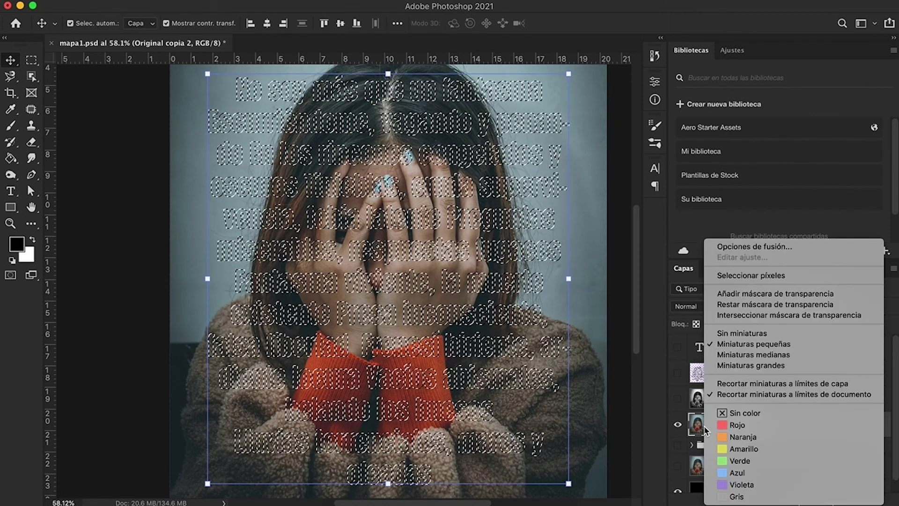
pyautogui.press('Escape')
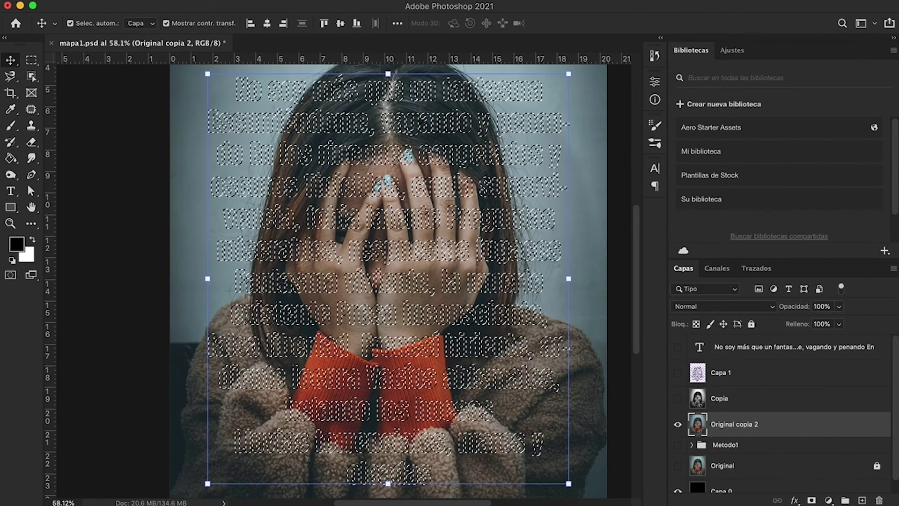
pyautogui.click(143, 0)
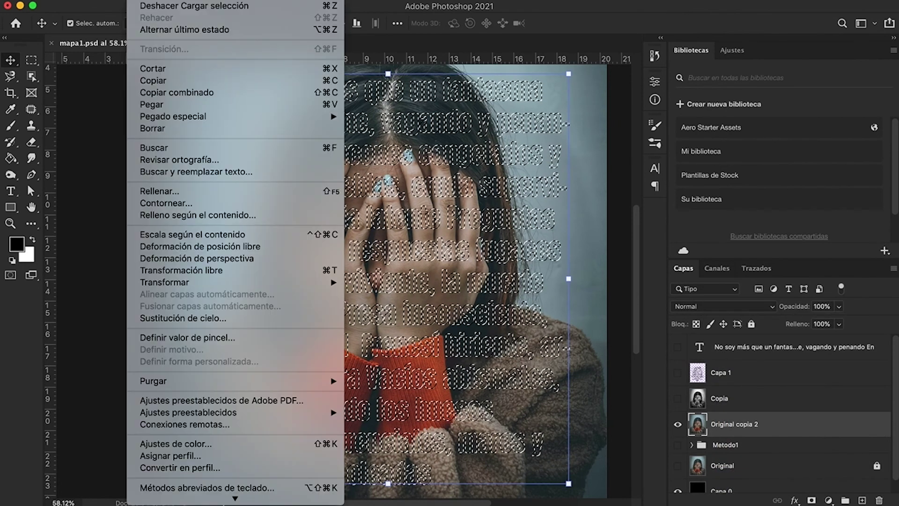
pyautogui.click(172, 92)
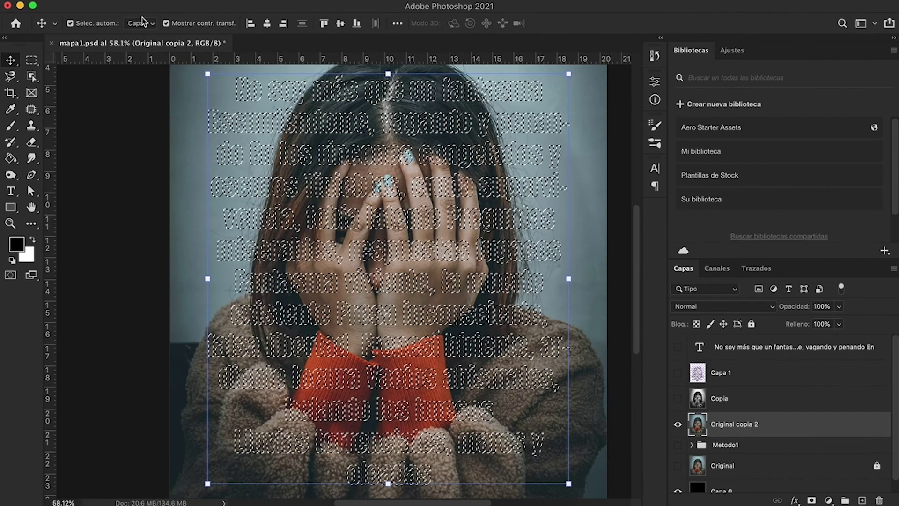
pyautogui.click(143, 0)
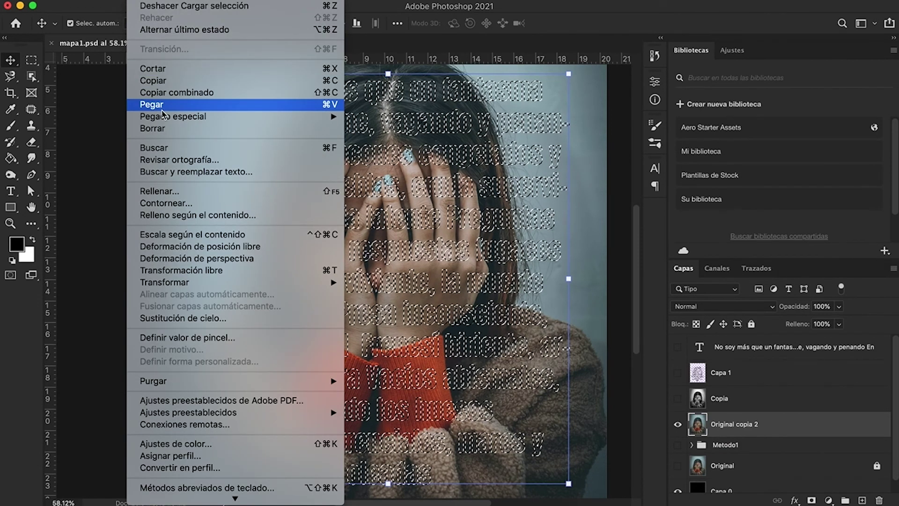
pyautogui.click(391, 128)
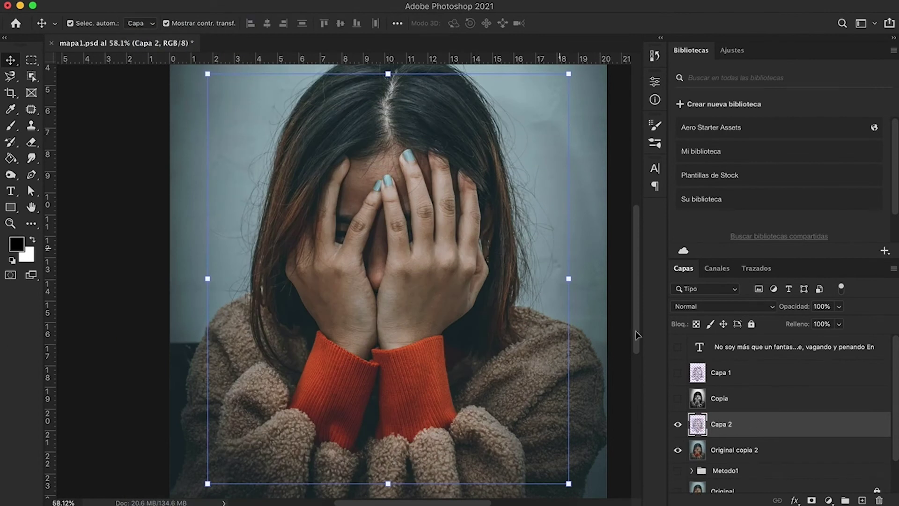
pyautogui.click(678, 449)
pyautogui.scroll(-2, 679, 475)
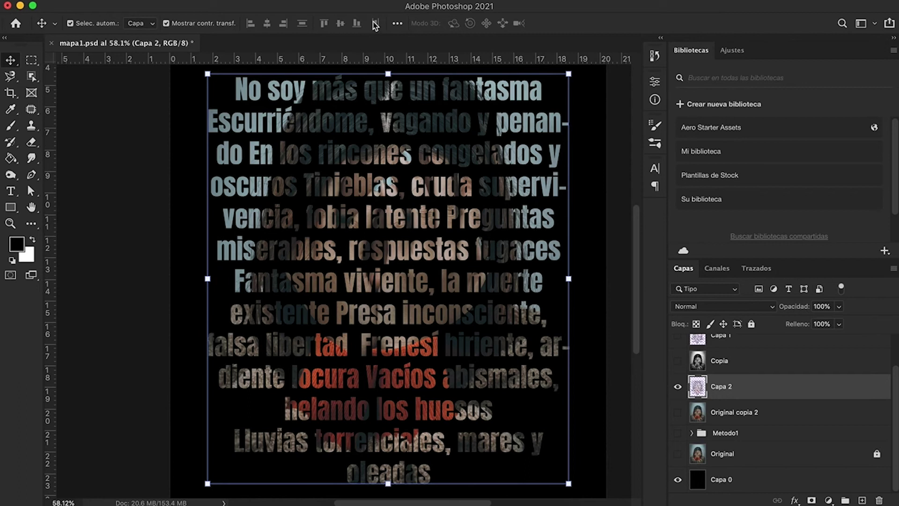
pyautogui.click(352, 1)
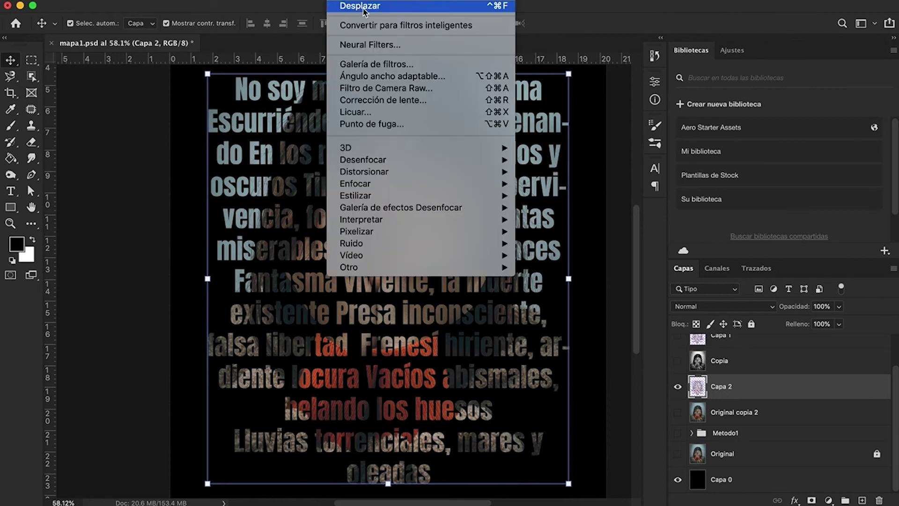
pyautogui.moveTo(364, 172)
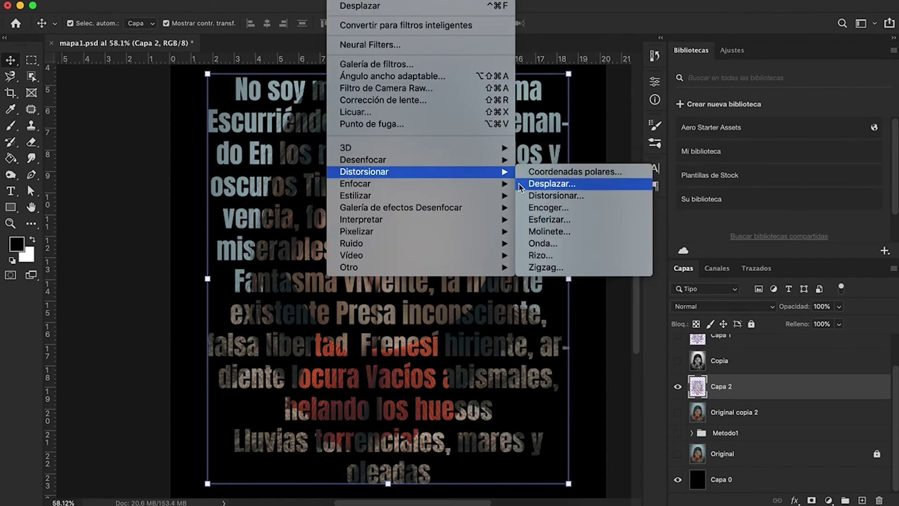
pyautogui.click(543, 184)
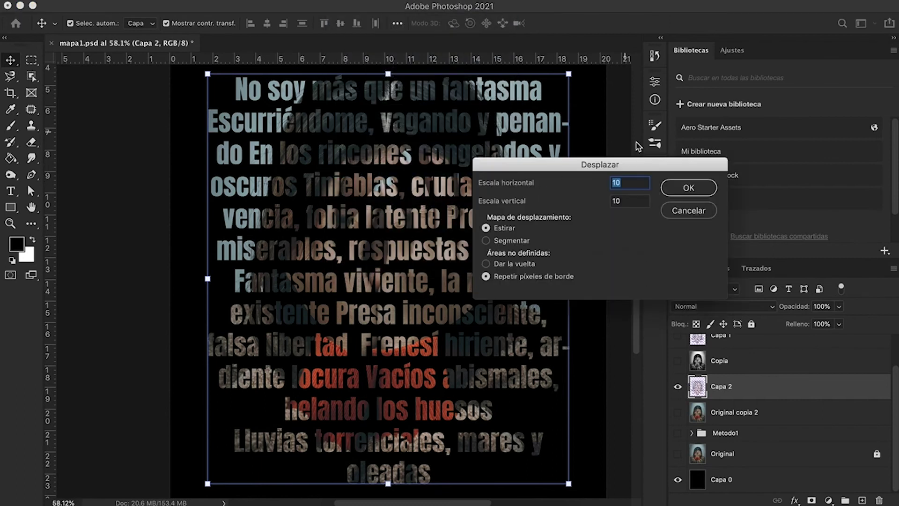
pyautogui.click(681, 187)
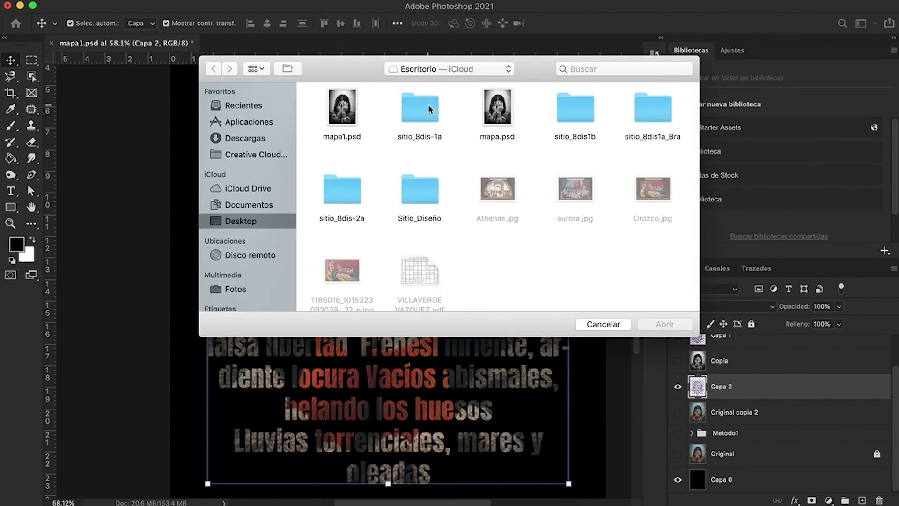
pyautogui.click(491, 120)
pyautogui.click(655, 323)
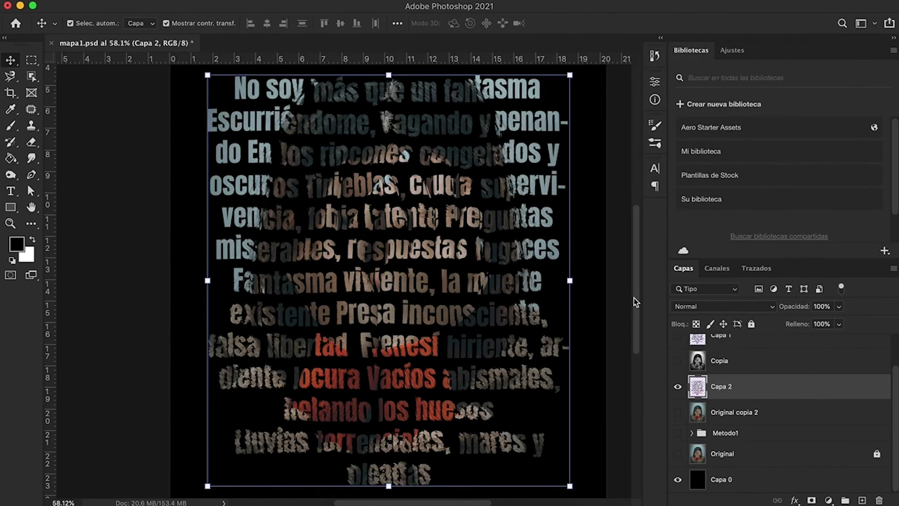
pyautogui.scroll(2, 390, 200)
pyautogui.scroll(2, 390, 200)
pyautogui.scroll(2, 390, 200)
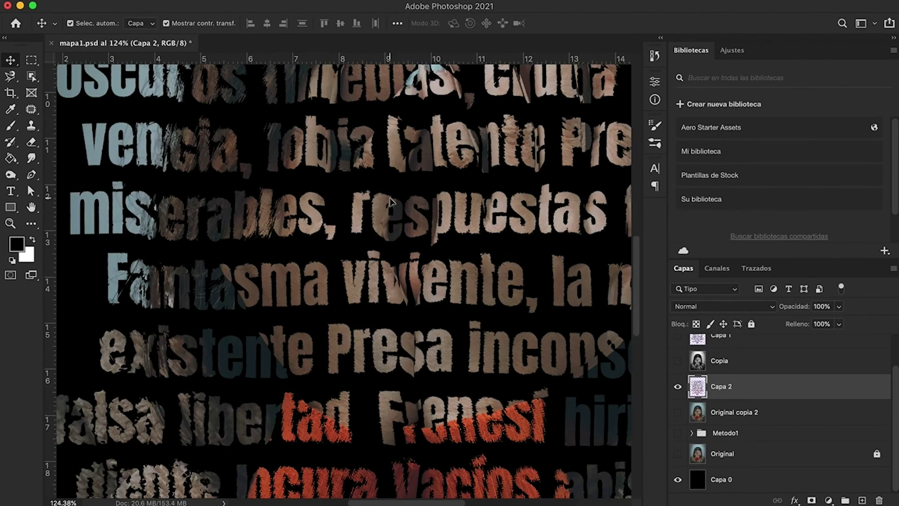
pyautogui.scroll(2, 390, 201)
pyautogui.scroll(1, 390, 200)
pyautogui.scroll(2, 389, 200)
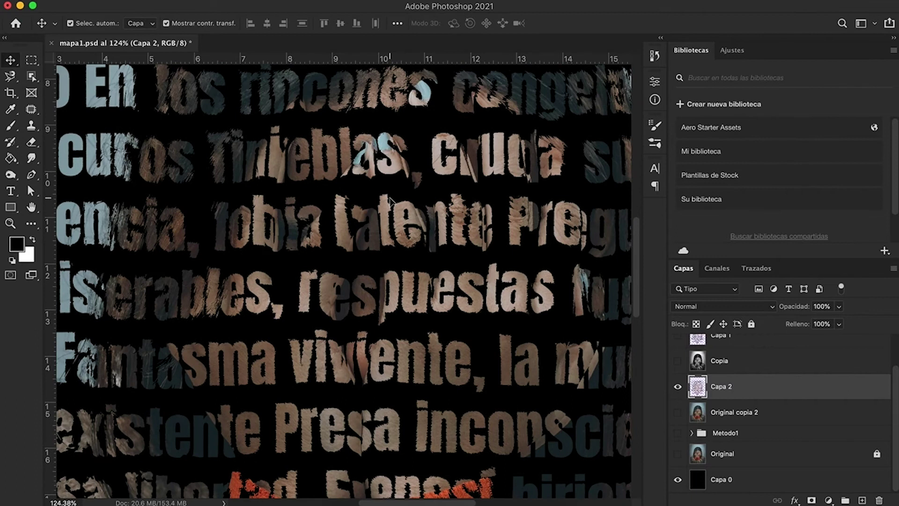
pyautogui.scroll(2, 390, 201)
pyautogui.scroll(1, 390, 200)
pyautogui.scroll(-1, 204, 126)
pyautogui.scroll(-1, 204, 125)
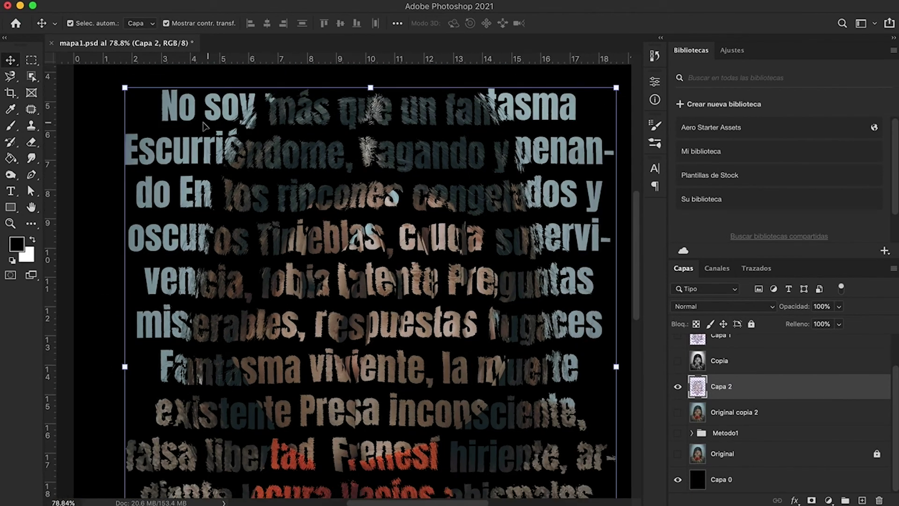
pyautogui.click(679, 486)
pyautogui.click(678, 480)
pyautogui.scroll(-2, 518, 295)
pyautogui.scroll(-3, 518, 295)
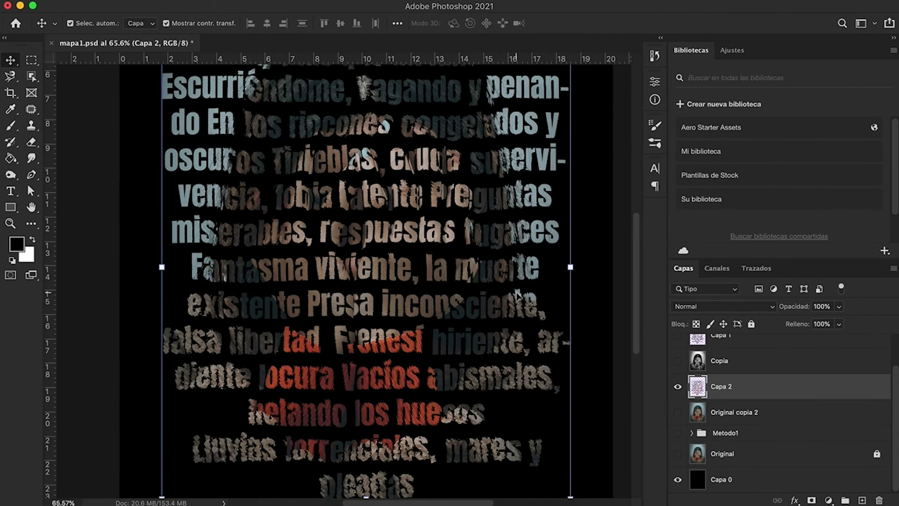
pyautogui.scroll(-1, 517, 295)
pyautogui.scroll(-1, 517, 295)
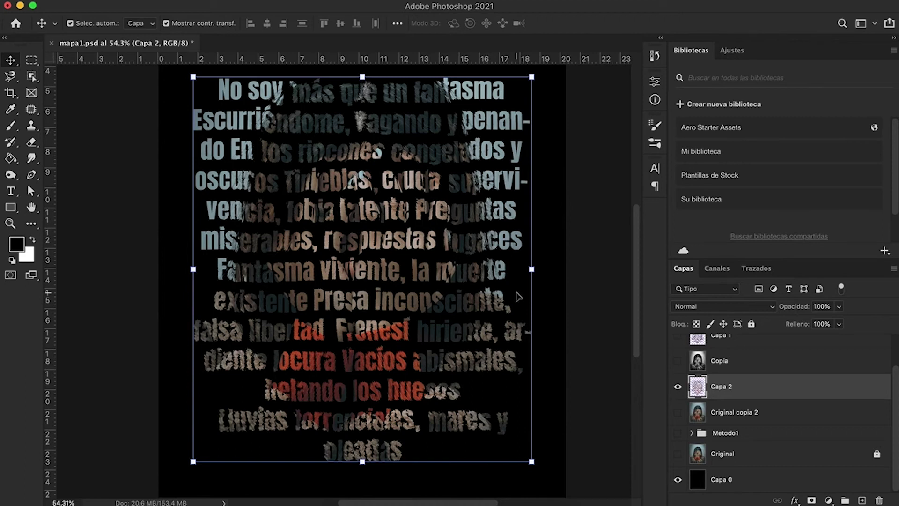
pyautogui.scroll(-3, 567, 315)
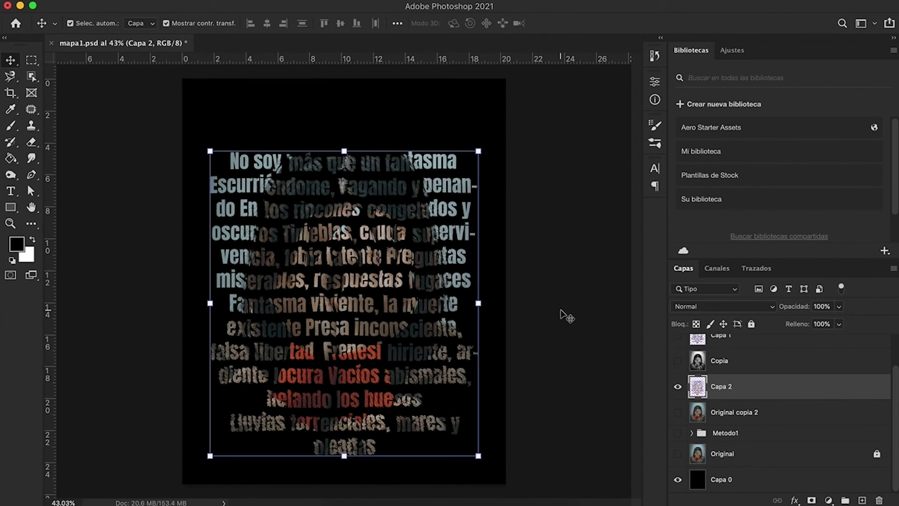
# Hide Capa 2 and Capa 0, and select the poem text layer through Original copia 2
pyautogui.click(678, 386)
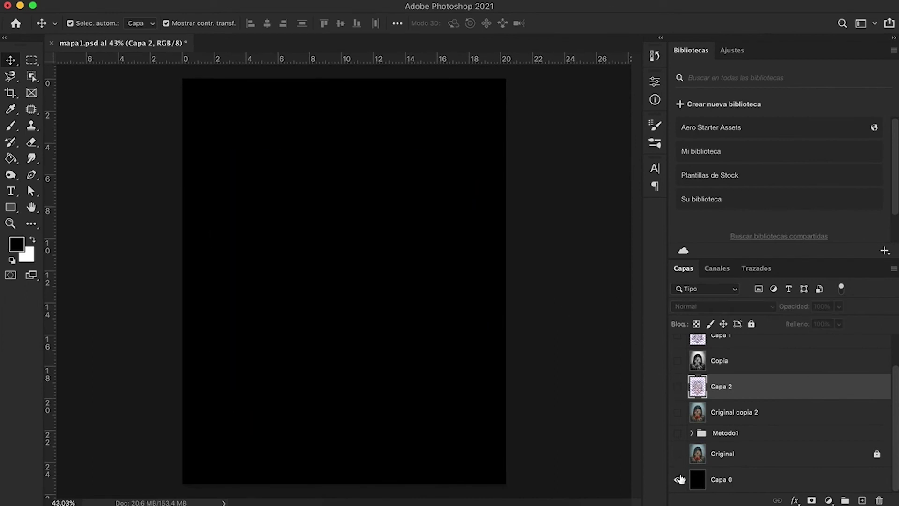
pyautogui.click(680, 479)
pyautogui.scroll(2, 680, 478)
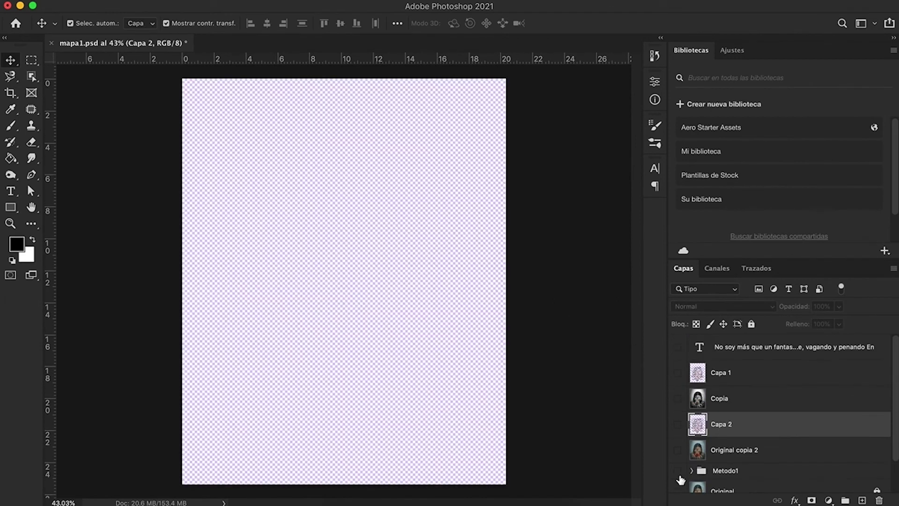
pyautogui.click(728, 357)
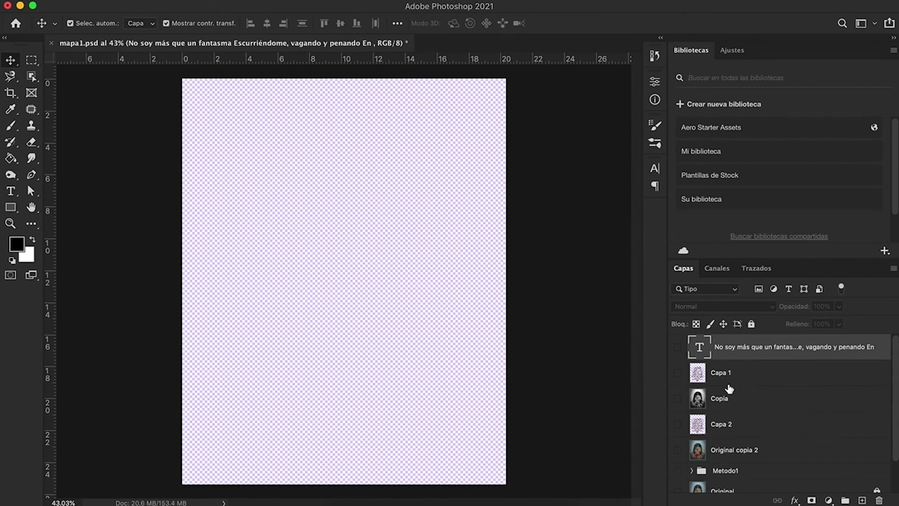
pyautogui.keyDown('shift'); pyautogui.click(727, 448); pyautogui.keyUp('shift')
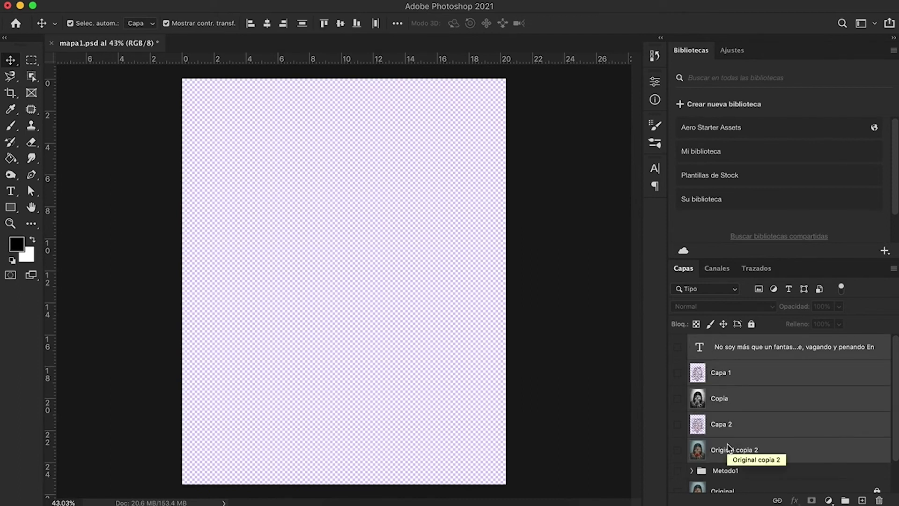
# Group the selected layers as Metodo2 and hide the group
pyautogui.hotkey('ctrl', 'j')
pyautogui.hotkey('ctrl', 'z')
pyautogui.hotkey('ctrl', 'g')
pyautogui.doubleClick(722, 342)
pyautogui.write('Metodo2')
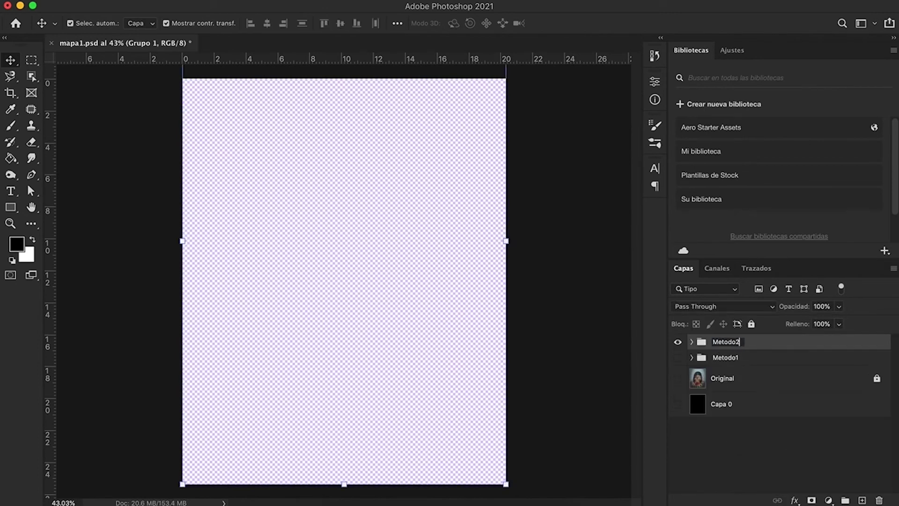
pyautogui.press('Return')
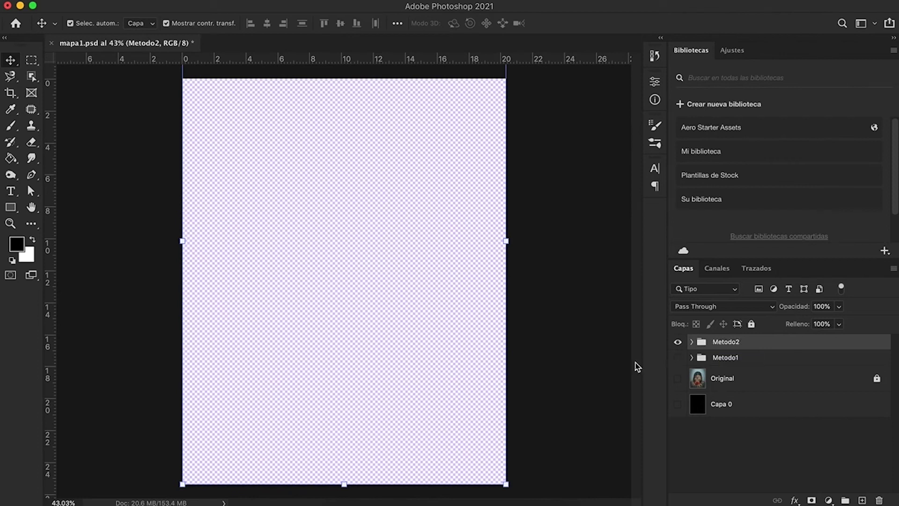
pyautogui.click(678, 345)
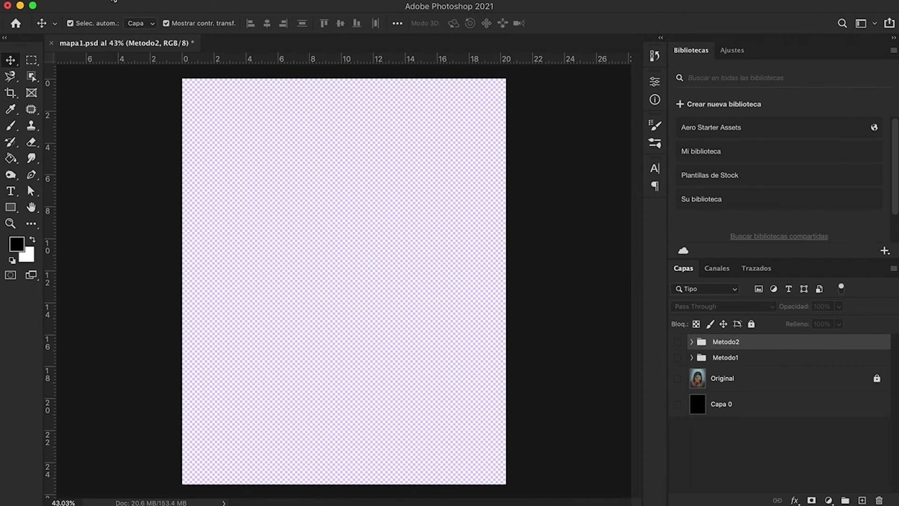
# Place the sneha-cecil elephant JPEG from Descargas as an embedded image
pyautogui.click(114, 1)
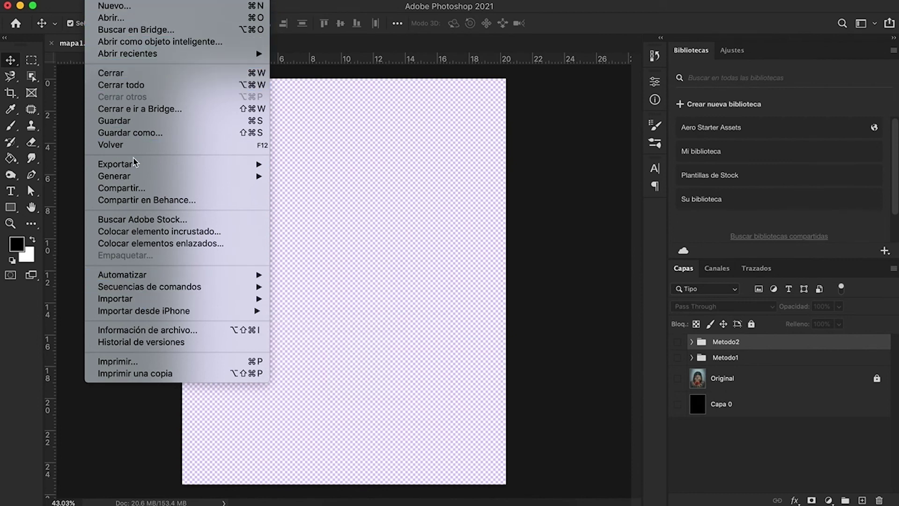
pyautogui.click(145, 231)
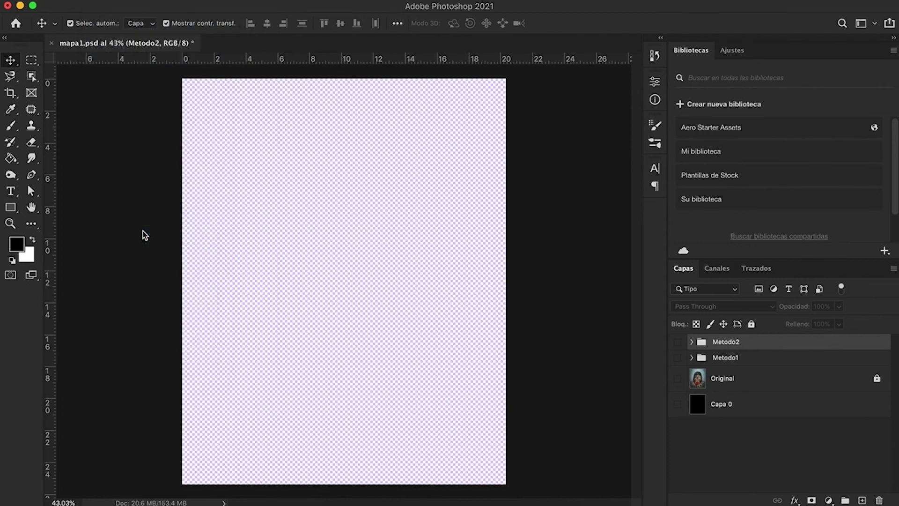
pyautogui.scroll(-3, 443, 153)
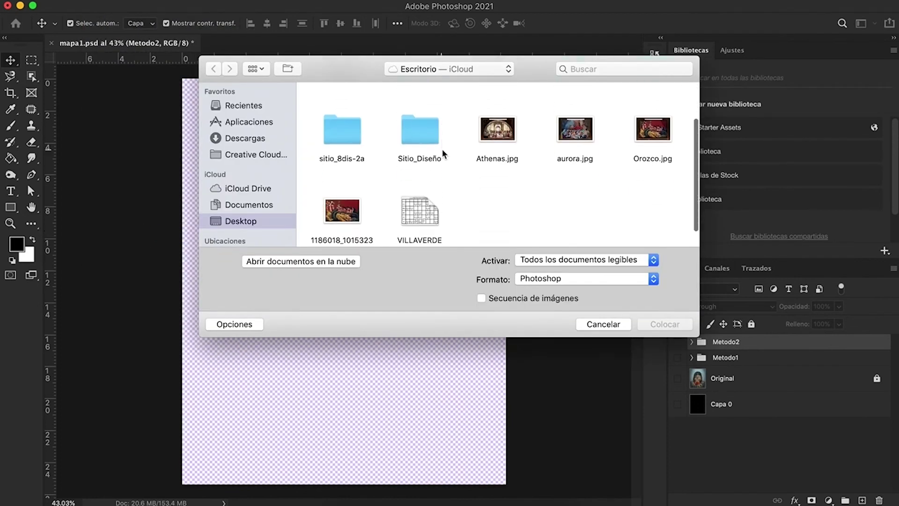
pyautogui.scroll(4, 443, 151)
pyautogui.click(250, 144)
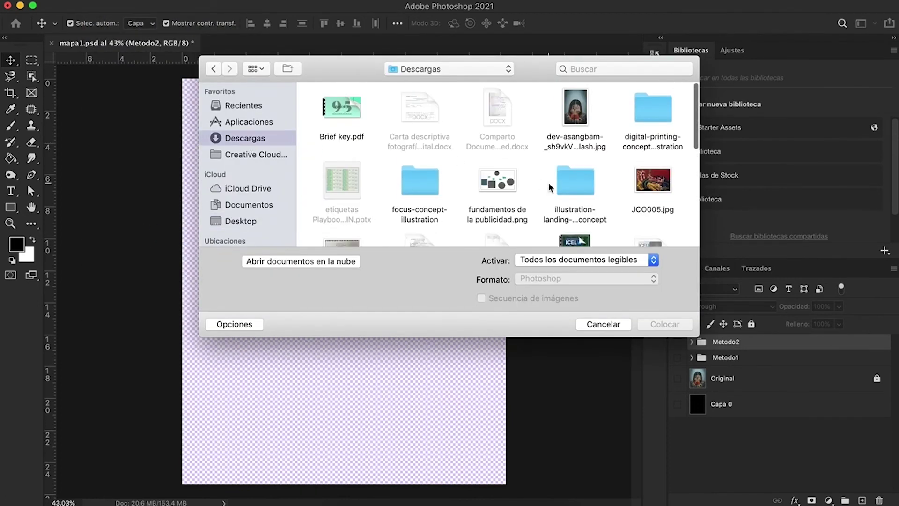
pyautogui.scroll(-3, 551, 187)
pyautogui.scroll(-4, 551, 187)
pyautogui.scroll(-2, 549, 187)
pyautogui.scroll(-3, 550, 187)
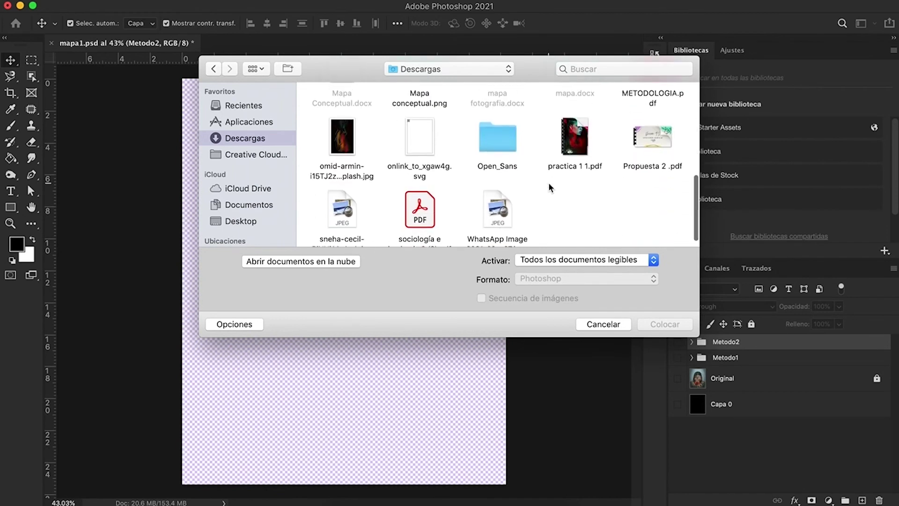
pyautogui.scroll(-1, 548, 186)
pyautogui.click(342, 194)
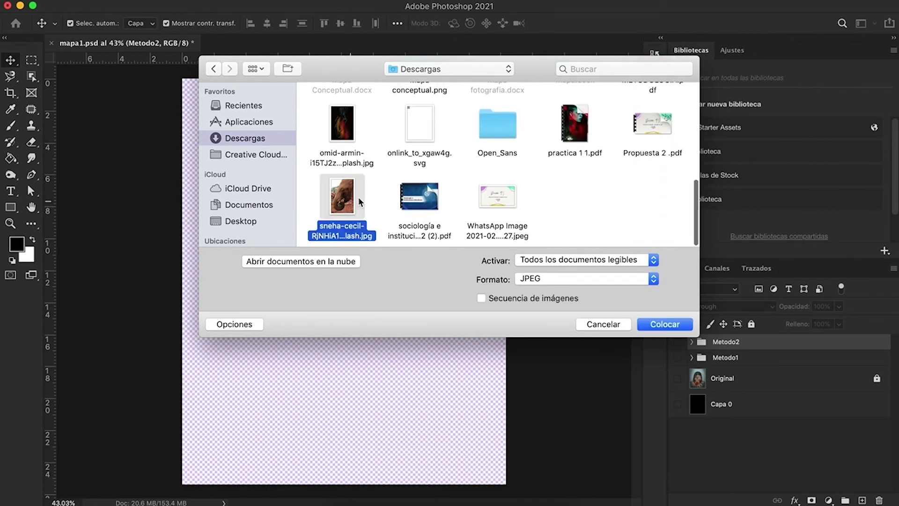
pyautogui.click(672, 330)
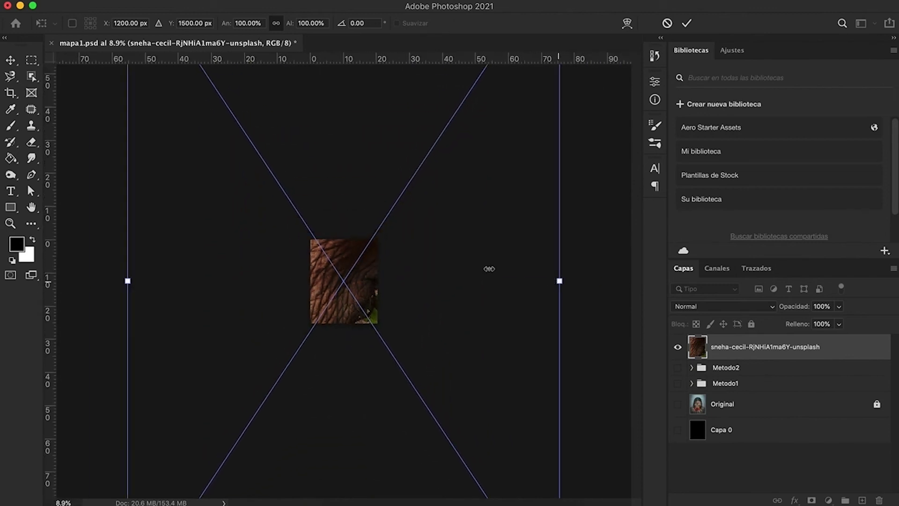
# Scale the elephant photo down to page size, move it up, and commit the placement
pyautogui.moveTo(503, 270); pyautogui.dragTo(381, 272)
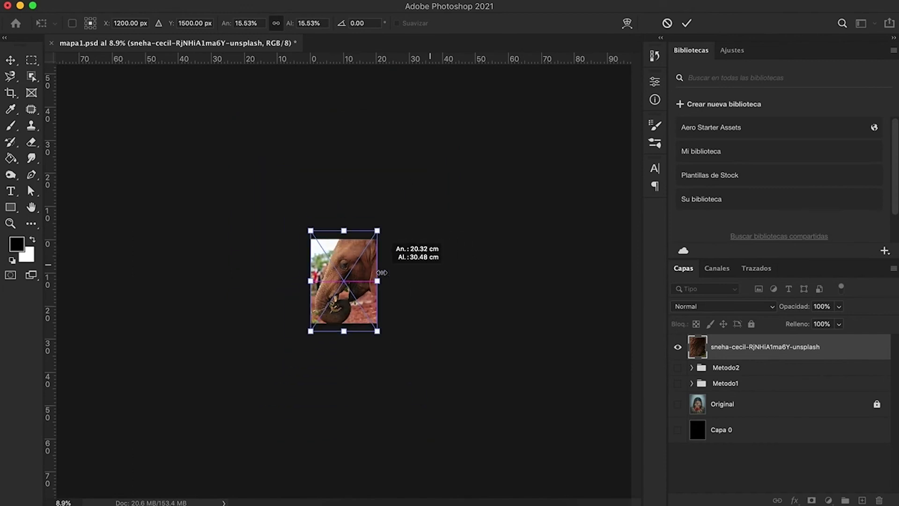
pyautogui.hotkey('ctrl', '0')
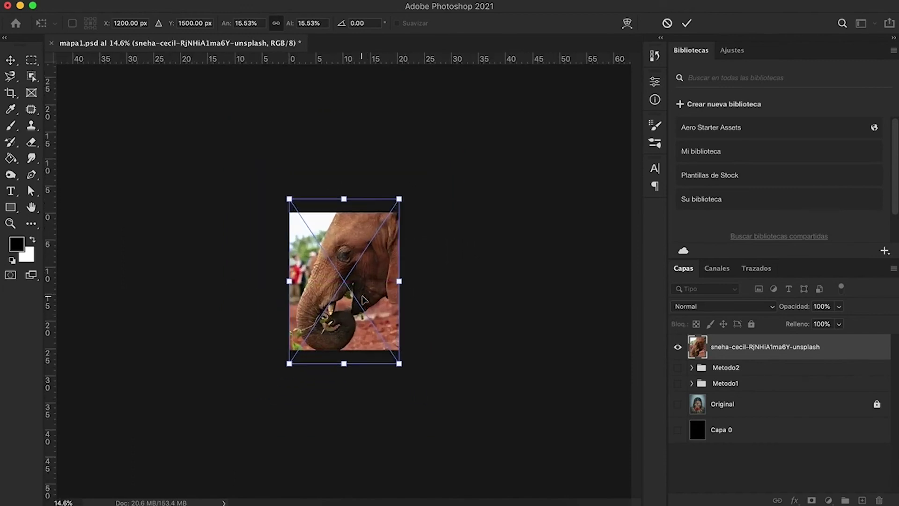
pyautogui.moveTo(362, 300); pyautogui.dragTo(359, 278)
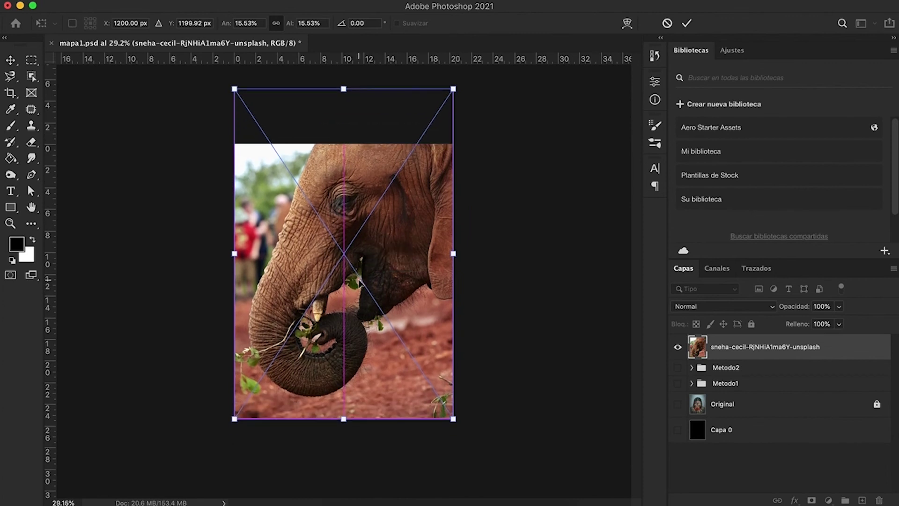
pyautogui.press('Return')
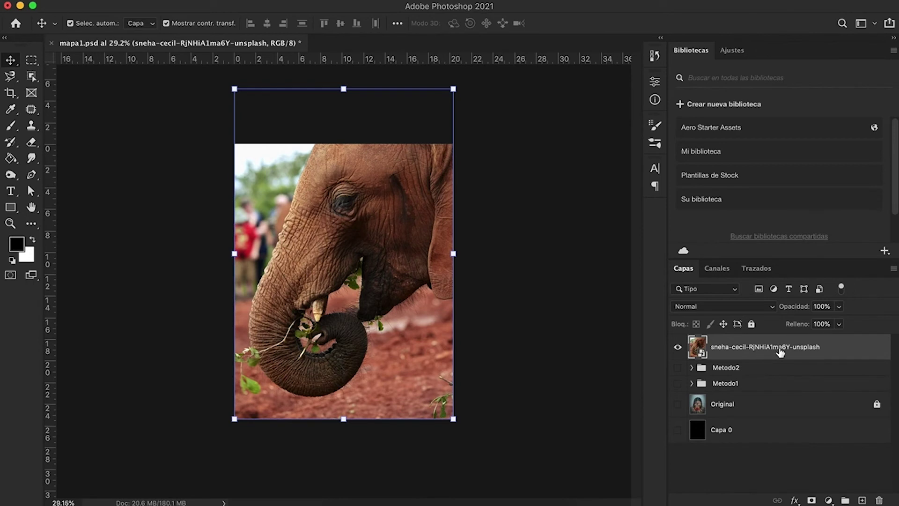
# Rename the elephant layer to Original and rasterize it
pyautogui.doubleClick(779, 351)
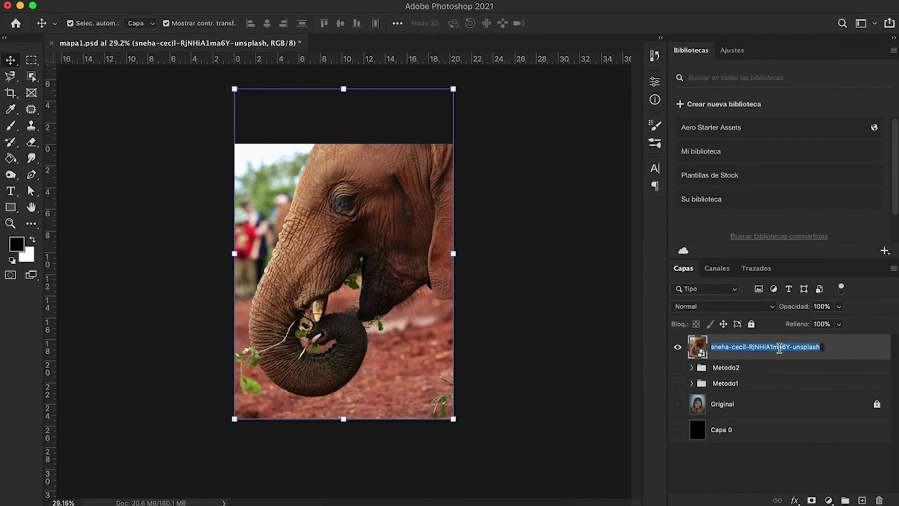
pyautogui.write('Orig')
pyautogui.press('Return')
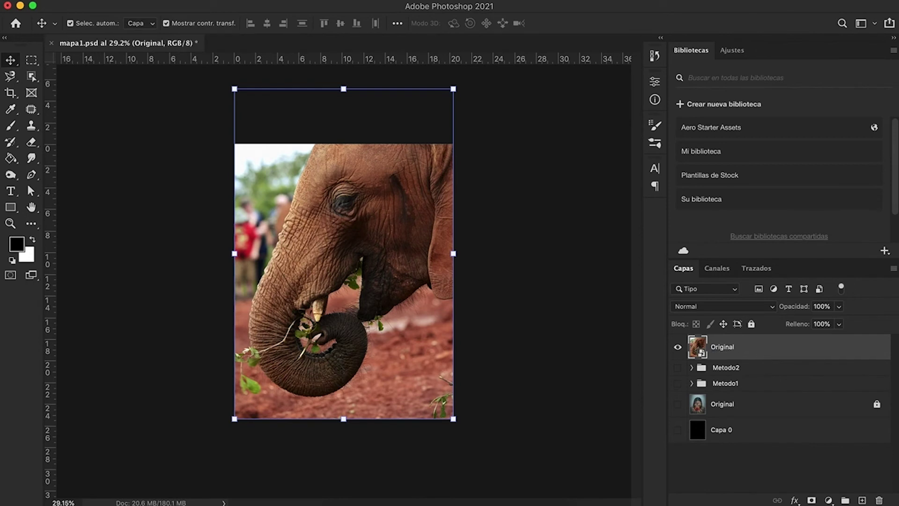
pyautogui.rightClick(779, 351)
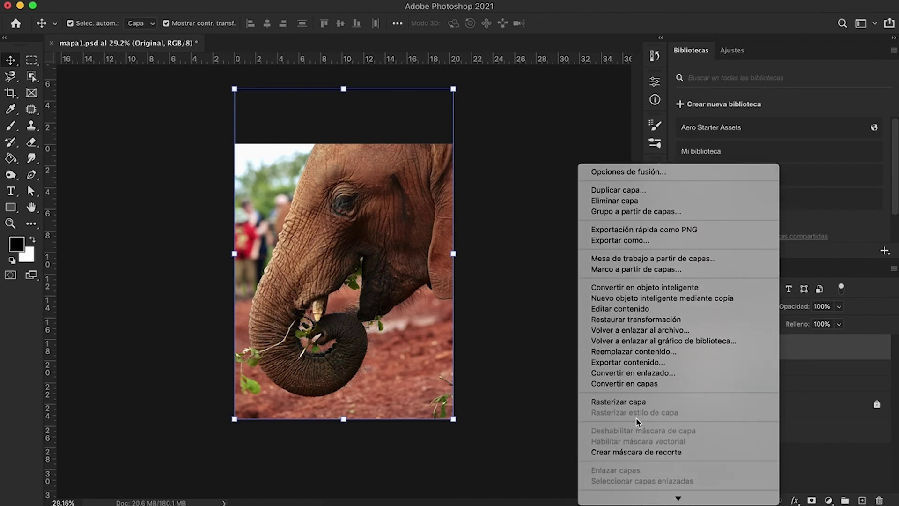
pyautogui.click(618, 401)
# Duplicate the Original layer, then hide and fully lock Original
pyautogui.press('super+j')
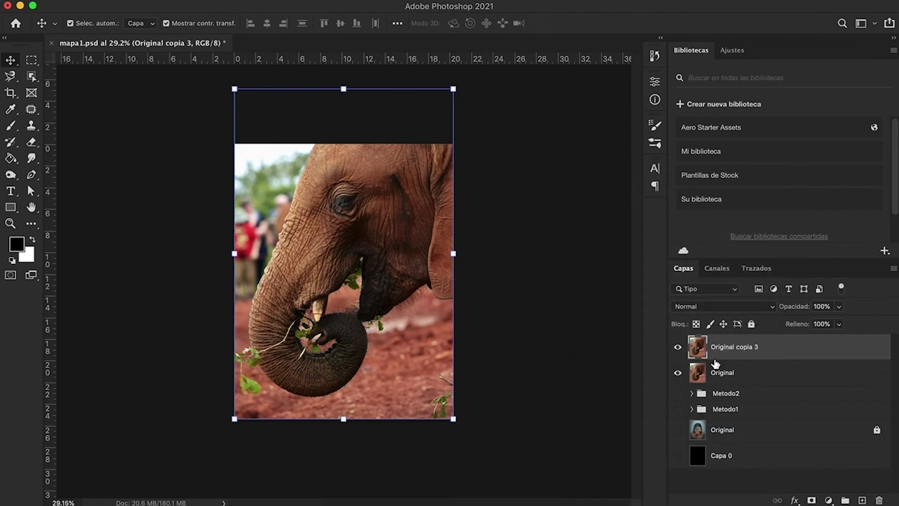
pyautogui.click(681, 375)
pyautogui.click(739, 381)
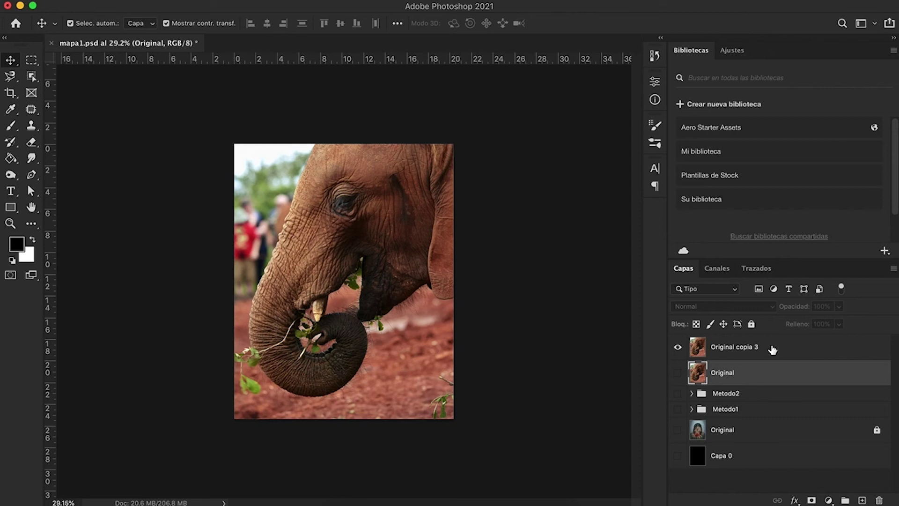
pyautogui.click(751, 323)
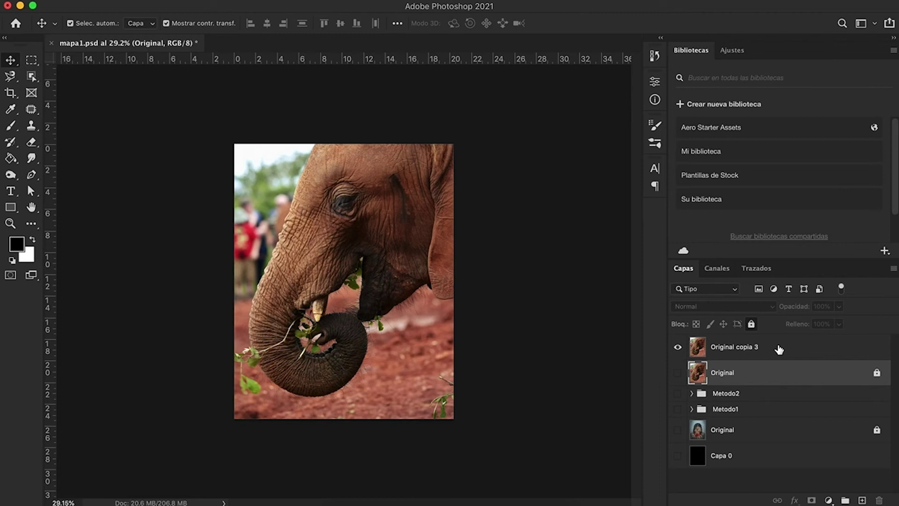
# Deselect the photo layer and set the Type tool font size to 100 pt
pyautogui.click(778, 349)
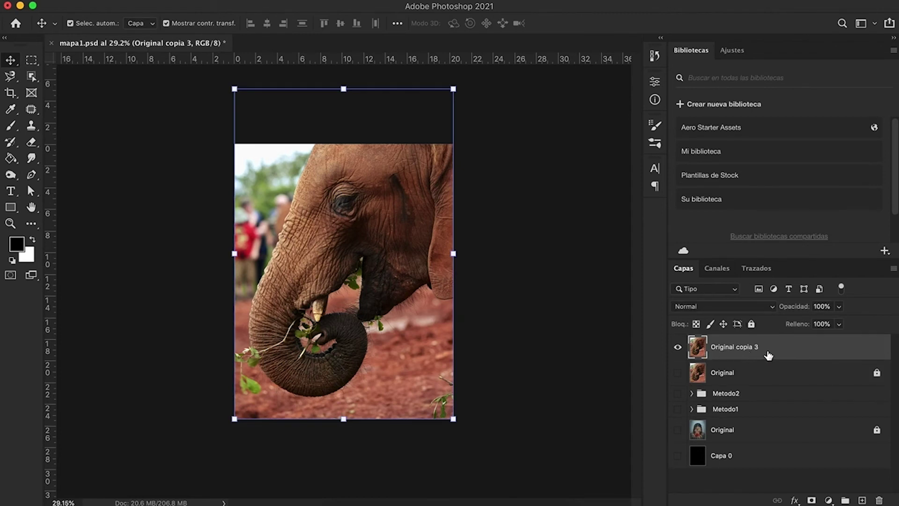
pyautogui.click(501, 317)
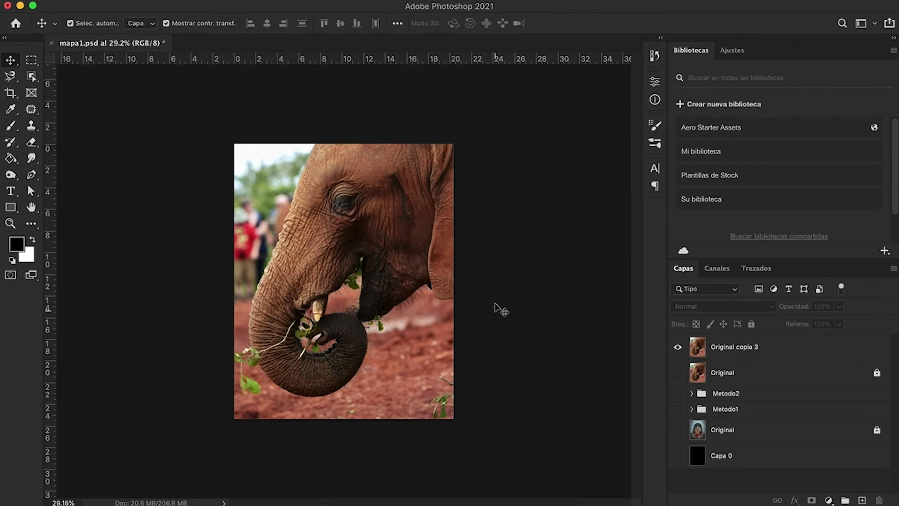
pyautogui.click(10, 192)
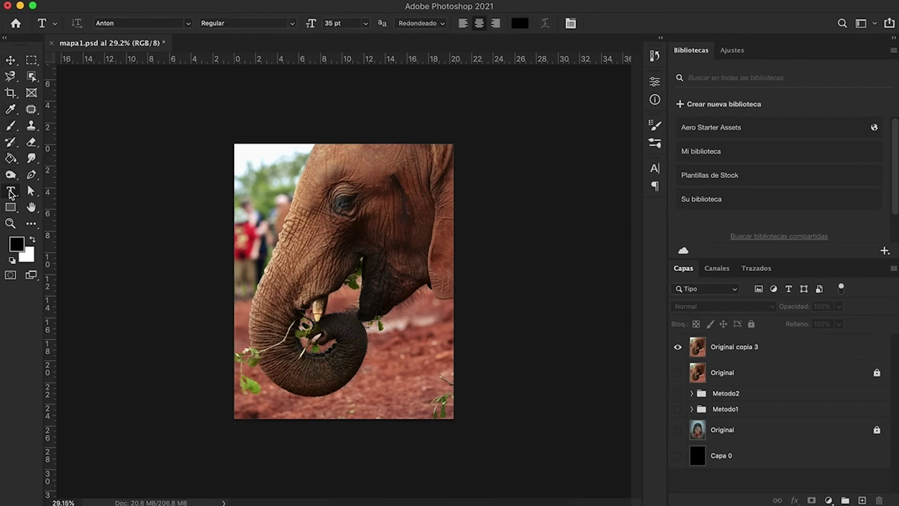
pyautogui.click(340, 23)
pyautogui.write('1')
pyautogui.write('00')
pyautogui.press('Return')
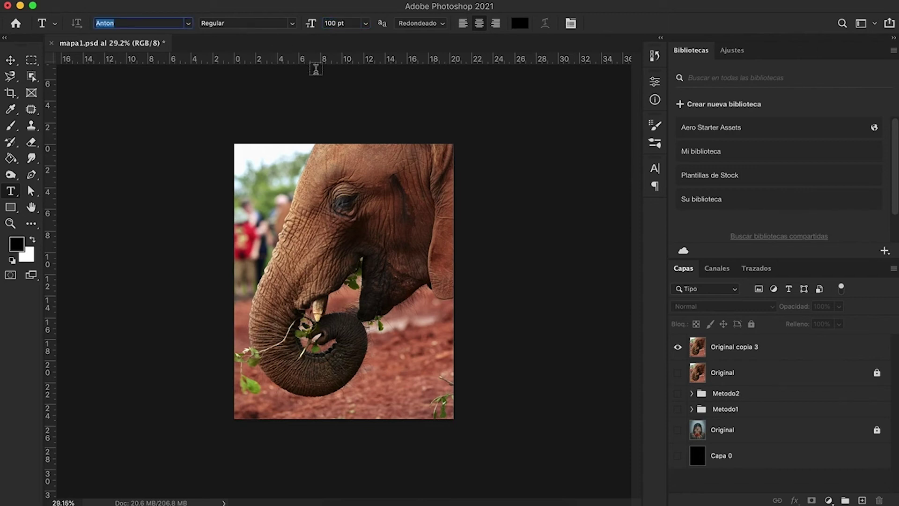
# Place a text layer at the top of the photo reading ELEFANTE
pyautogui.click(279, 163)
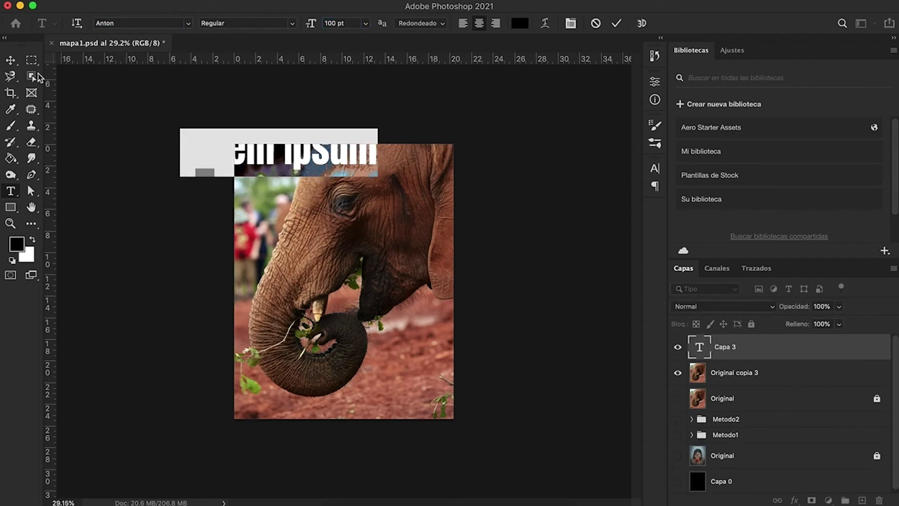
pyautogui.click(11, 60)
pyautogui.moveTo(274, 154)
pyautogui.mouseDown()
pyautogui.moveTo(317, 182)
pyautogui.moveTo(337, 165)
pyautogui.mouseUp()
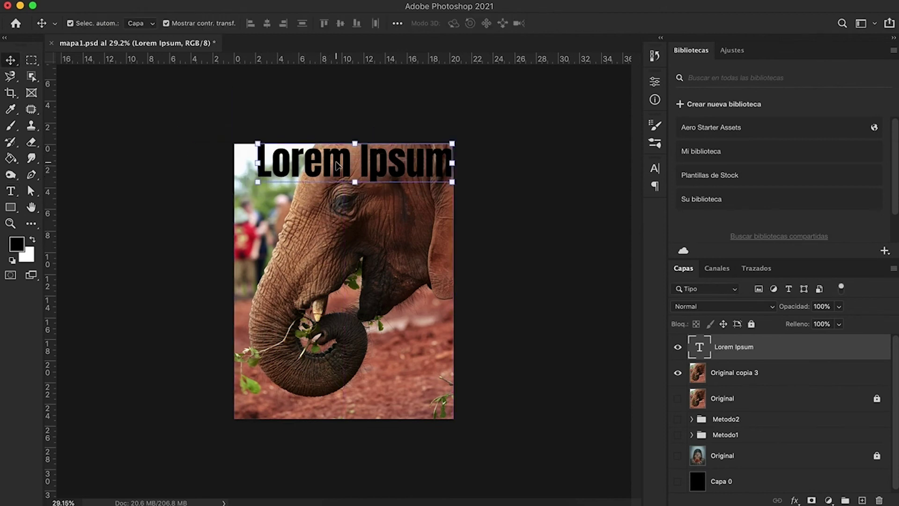
pyautogui.doubleClick(337, 165)
pyautogui.write('Elefan')
pyautogui.press('BackSpace')
pyautogui.press('BackSpace')
pyautogui.press('BackSpace')
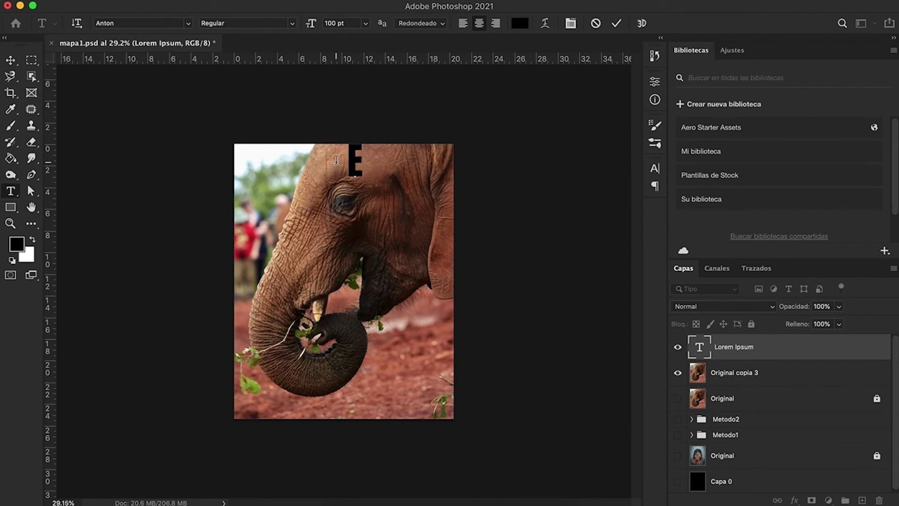
pyautogui.write('LEDANTE')
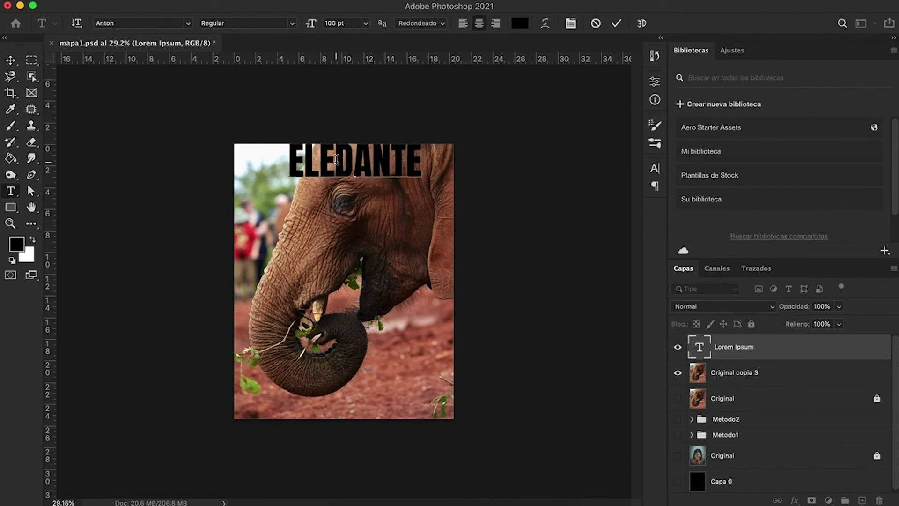
pyautogui.press('BackSpace')
pyautogui.press('BackSpace')
pyautogui.press('BackSpace')
pyautogui.press('BackSpace')
pyautogui.press('BackSpace')
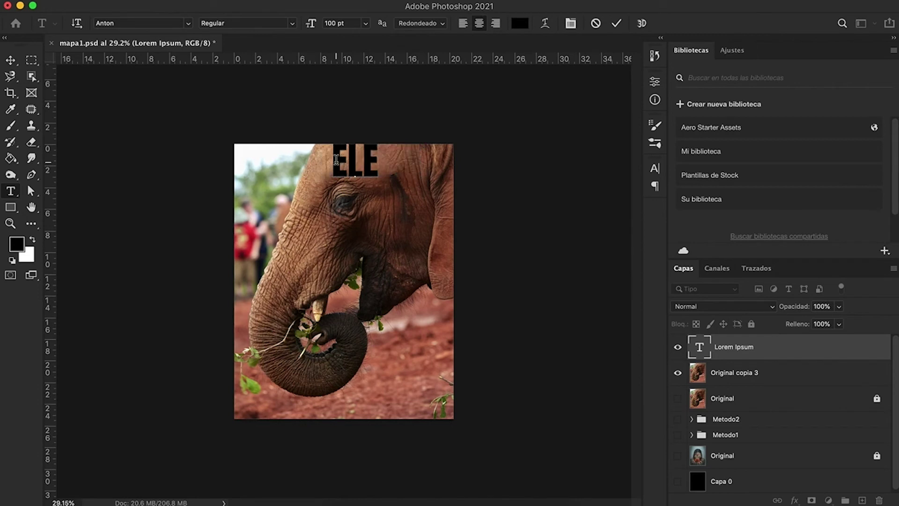
pyautogui.write('FANTE')
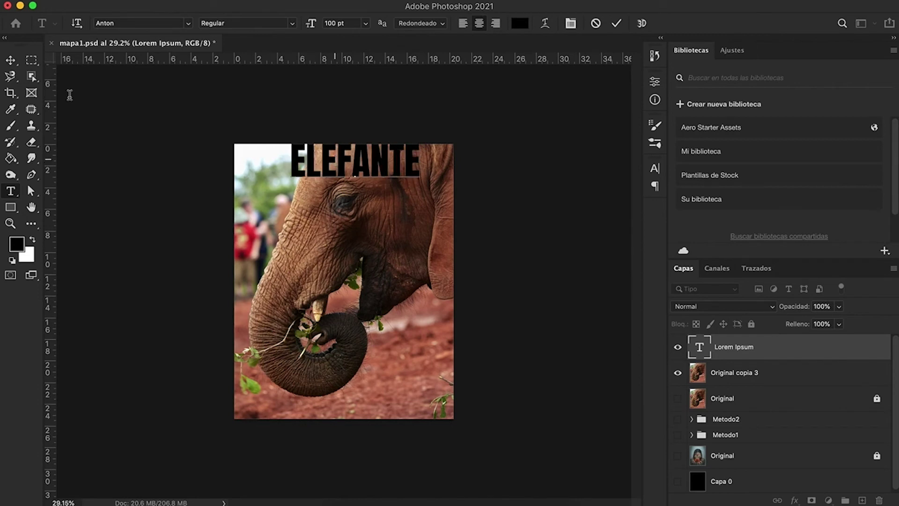
pyautogui.click(10, 60)
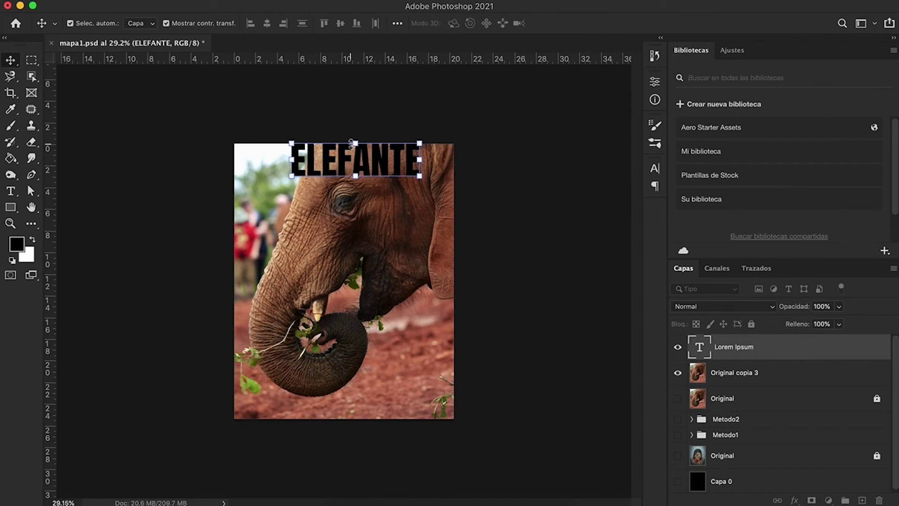
# Shift the ELEFANTE title right, flush with the photo's top above the head
pyautogui.scroll(1, 351, 143)
pyautogui.scroll(1, 351, 143)
pyautogui.scroll(3, 351, 143)
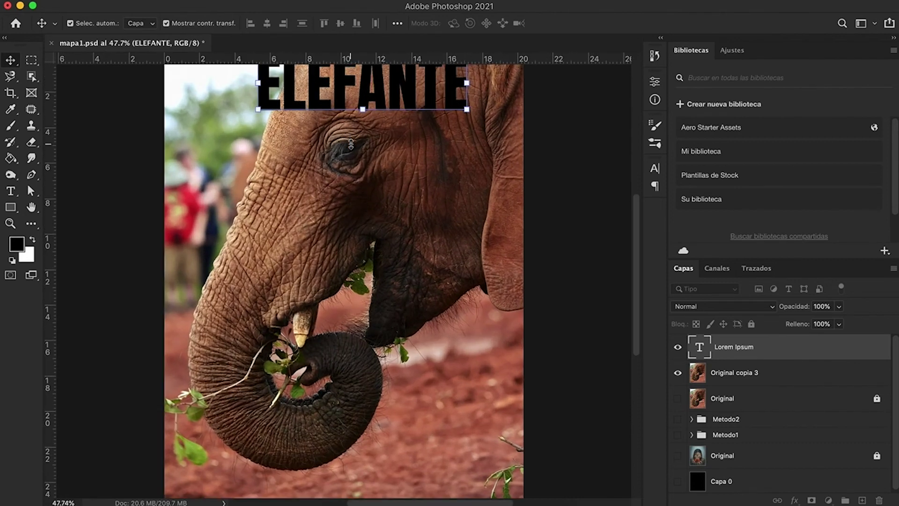
pyautogui.scroll(-1, 351, 138)
pyautogui.scroll(-2, 349, 133)
pyautogui.moveTo(322, 130); pyautogui.dragTo(342, 127)
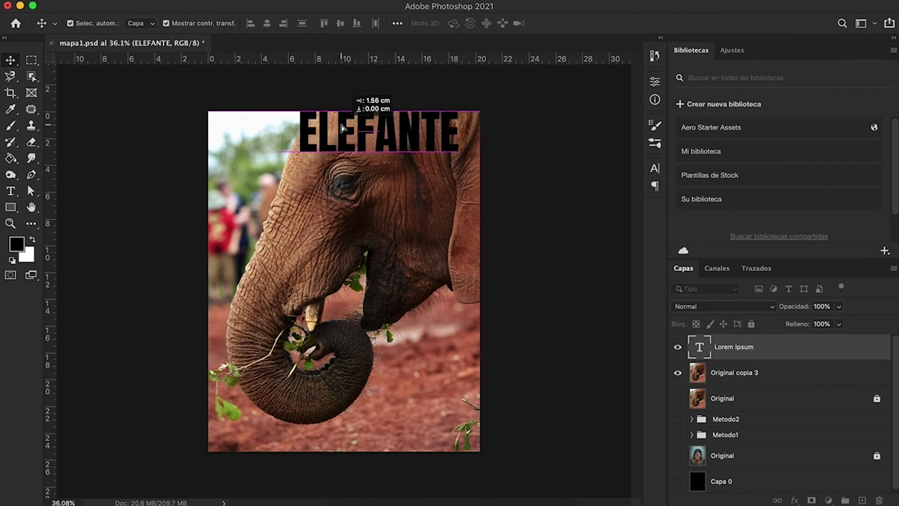
pyautogui.moveTo(342, 128)
pyautogui.mouseDown()
pyautogui.moveTo(332, 163)
pyautogui.moveTo(345, 130)
pyautogui.mouseUp()
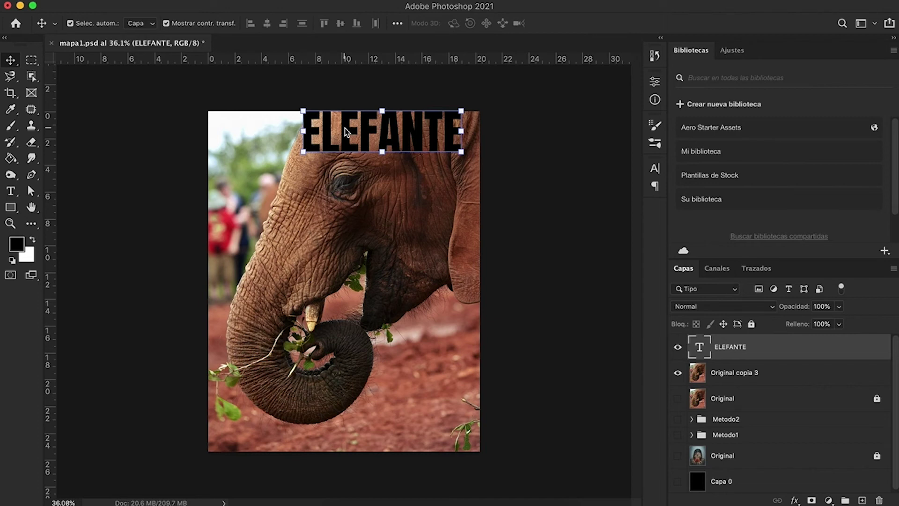
pyautogui.hotkey('ctrl', 't')
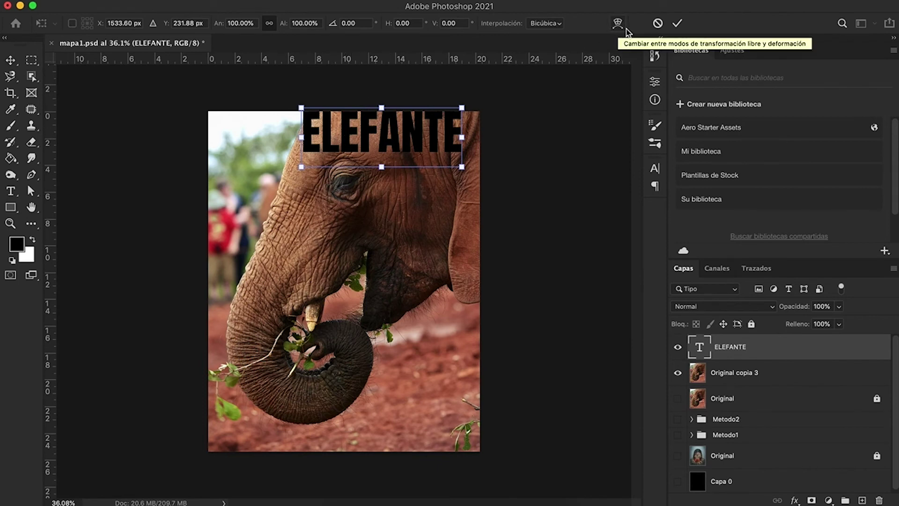
pyautogui.click(618, 23)
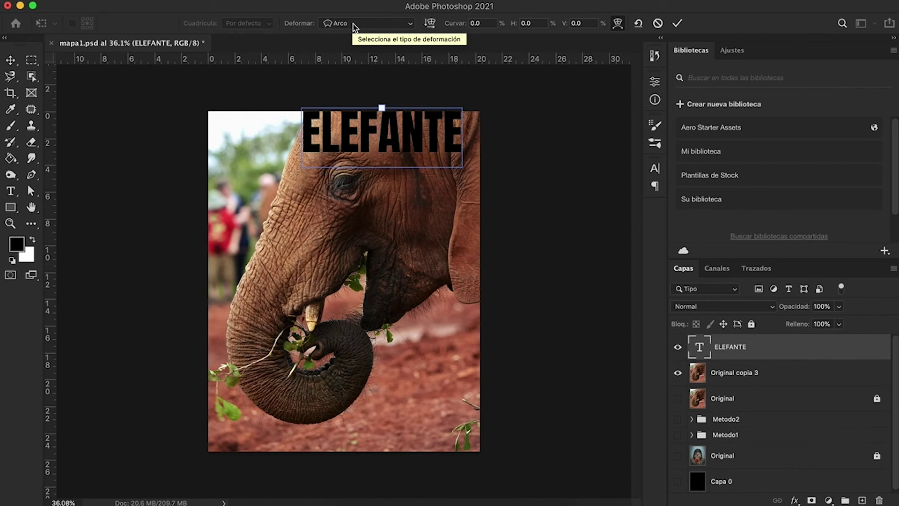
pyautogui.click(354, 27)
pyautogui.press('Escape')
pyautogui.press('t')
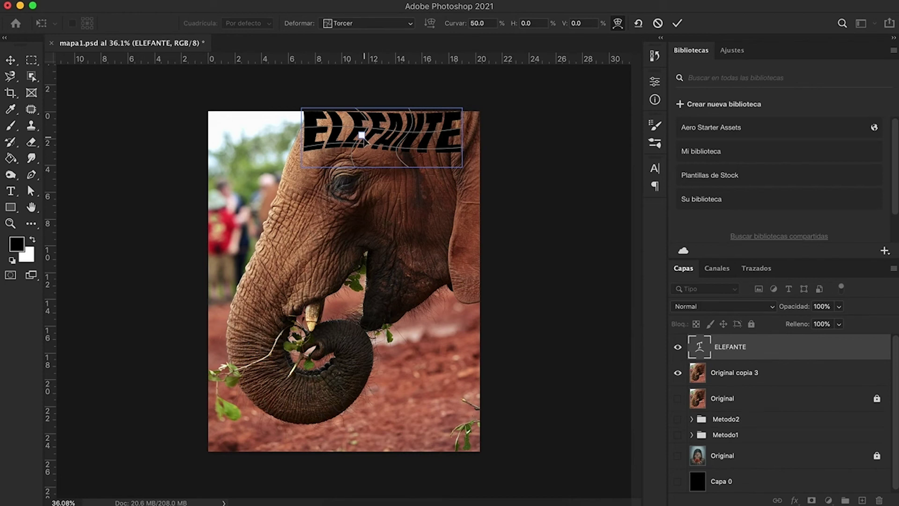
pyautogui.moveTo(363, 137); pyautogui.dragTo(368, 154)
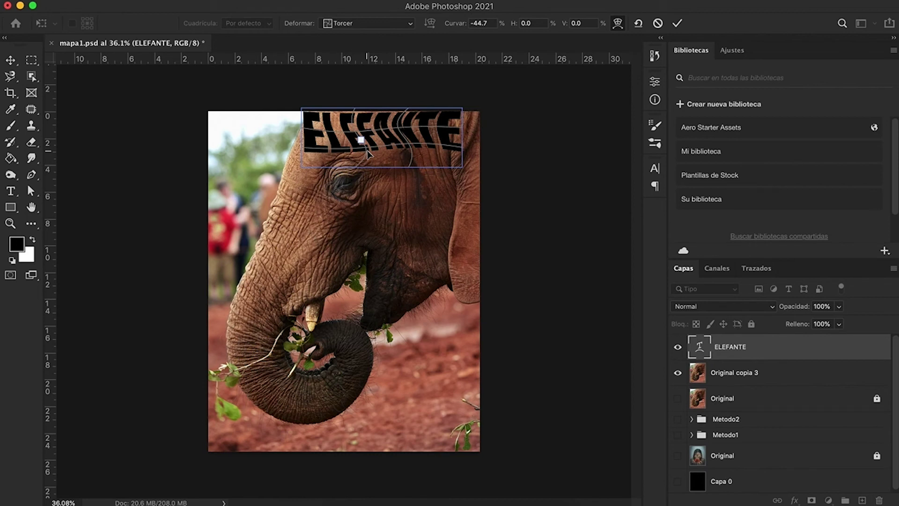
pyautogui.hotkey('ctrl', 'z')
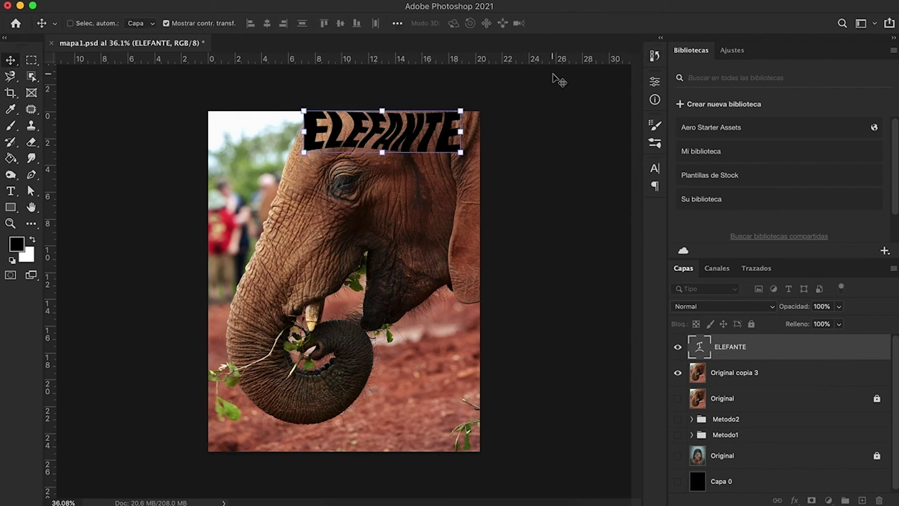
pyautogui.hotkey('ctrl', 'z')
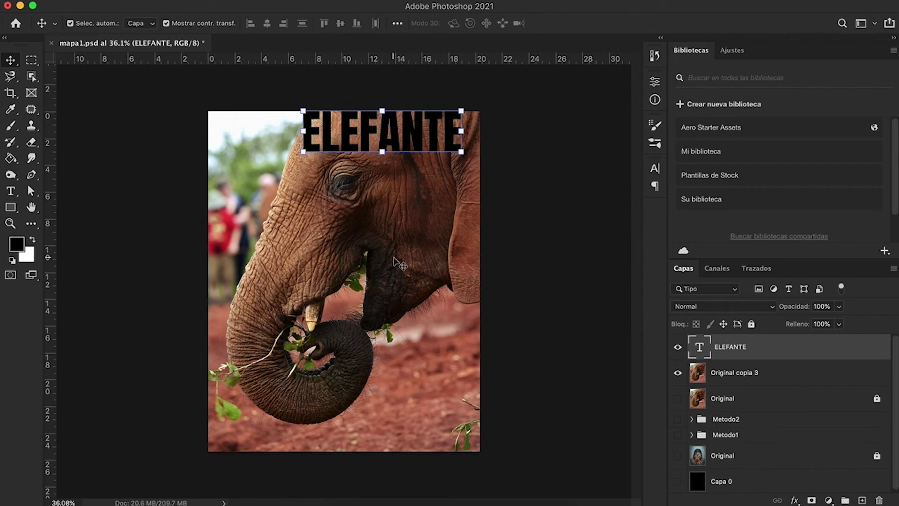
# Duplicate ELEFANTE, hide the copies, and move ELEFANTE copia just below the original
pyautogui.hotkey('ctrl', 'j')
pyautogui.hotkey('ctrl', 'j')
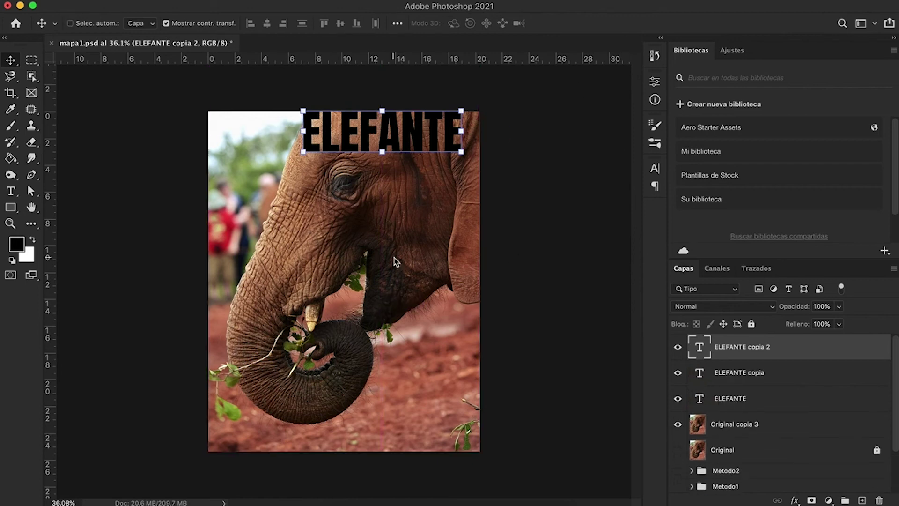
pyautogui.hotkey('ctrl', 'j')
pyautogui.hotkey('ctrl', 'j')
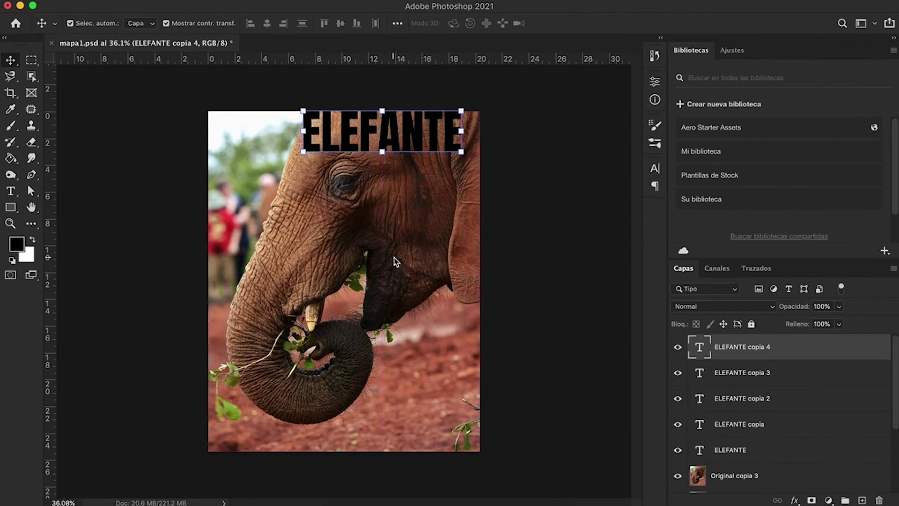
pyautogui.moveTo(677, 424); pyautogui.dragTo(677, 347)
pyautogui.click(727, 452)
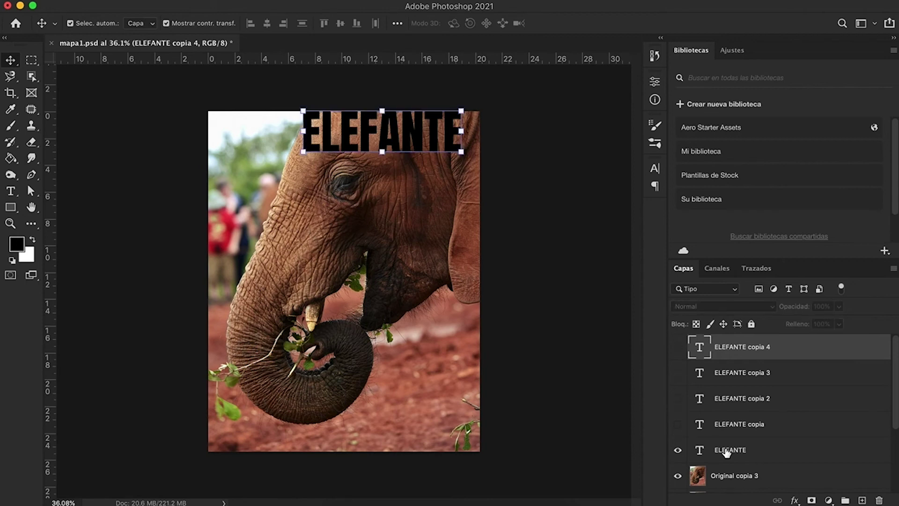
pyautogui.click(678, 424)
pyautogui.moveTo(360, 139)
pyautogui.mouseDown()
pyautogui.moveTo(361, 161)
pyautogui.moveTo(345, 170)
pyautogui.mouseUp()
# Retype the second ELEFANTE copy as PAQUIDERNO
pyautogui.doubleClick(345, 168)
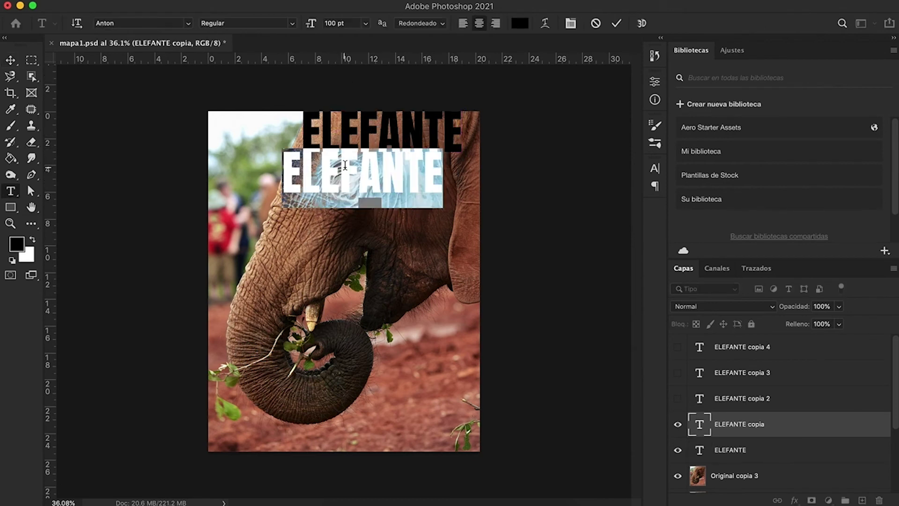
pyautogui.click(345, 165)
pyautogui.write('PAQUIDE')
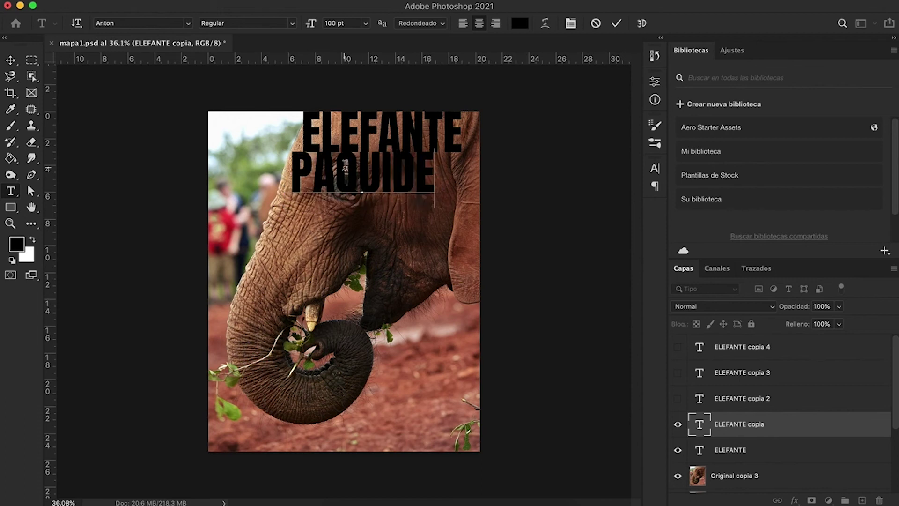
pyautogui.write('RNO')
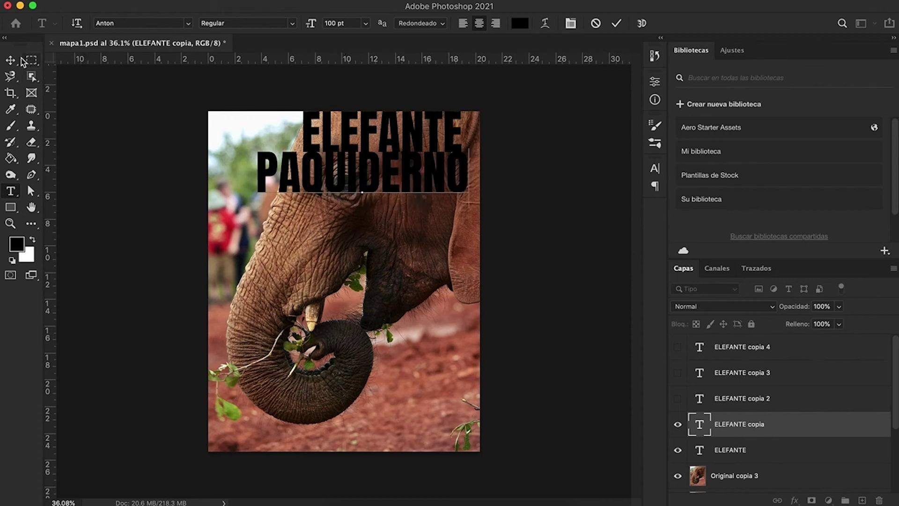
pyautogui.click(18, 60)
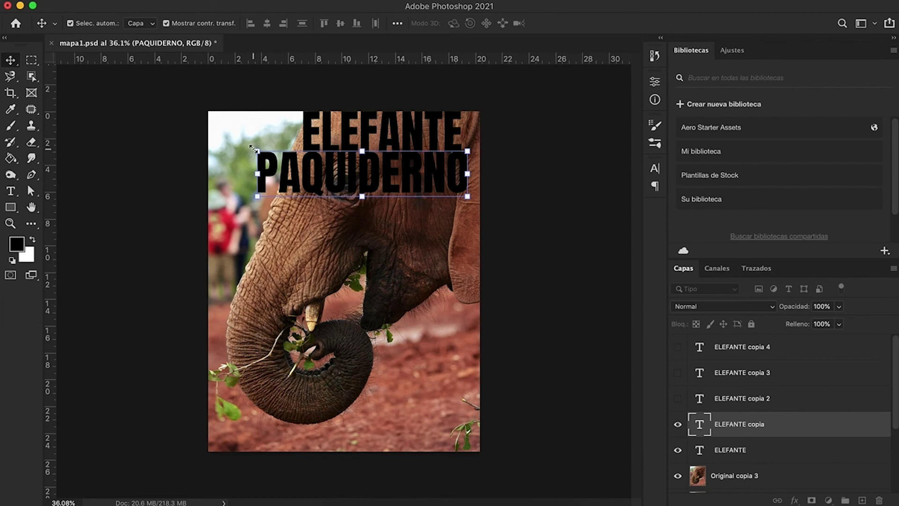
# Scale PAQUIDERNO down and place it directly beneath ELEFANTE
pyautogui.moveTo(253, 149); pyautogui.dragTo(277, 155)
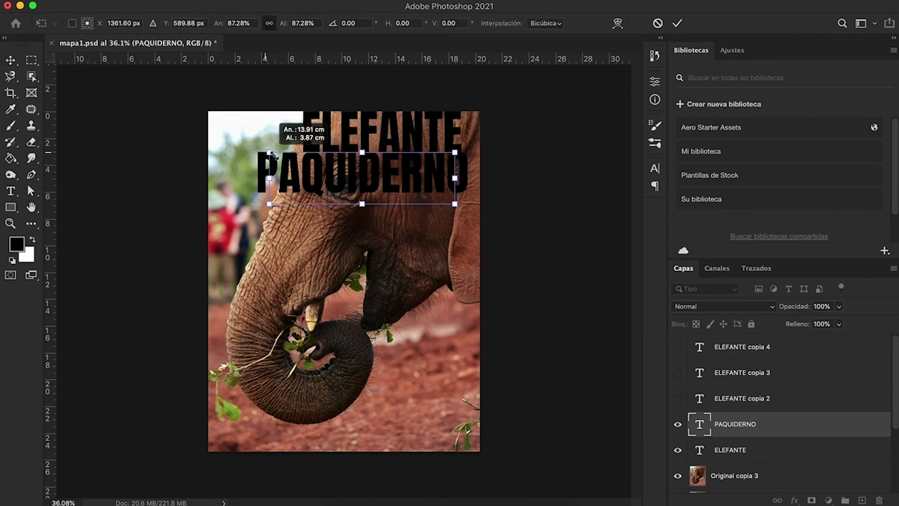
pyautogui.moveTo(276, 155); pyautogui.dragTo(284, 156)
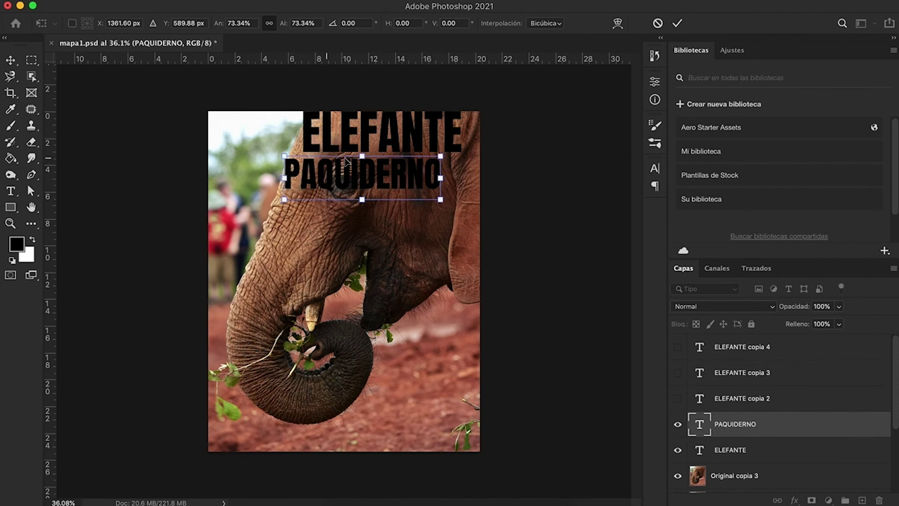
pyautogui.scroll(5, 335, 161)
pyautogui.moveTo(338, 160); pyautogui.dragTo(340, 136)
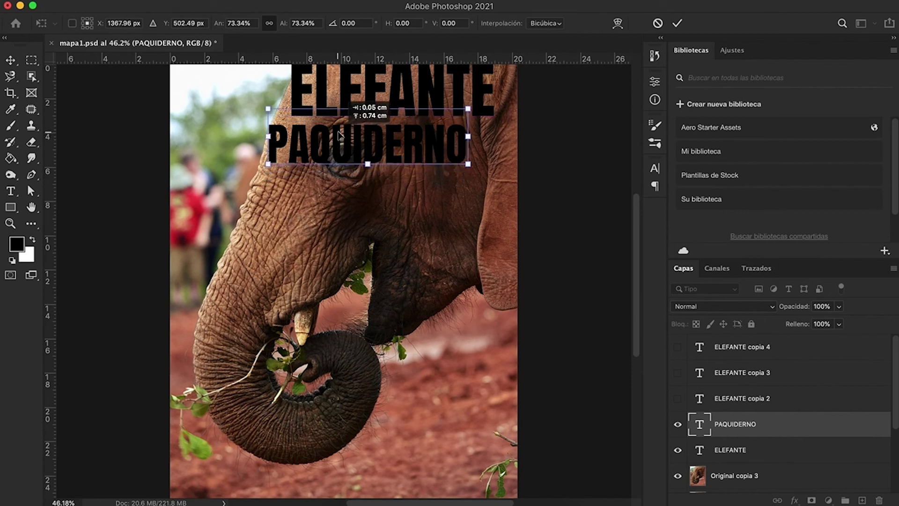
pyautogui.moveTo(339, 136); pyautogui.dragTo(340, 134)
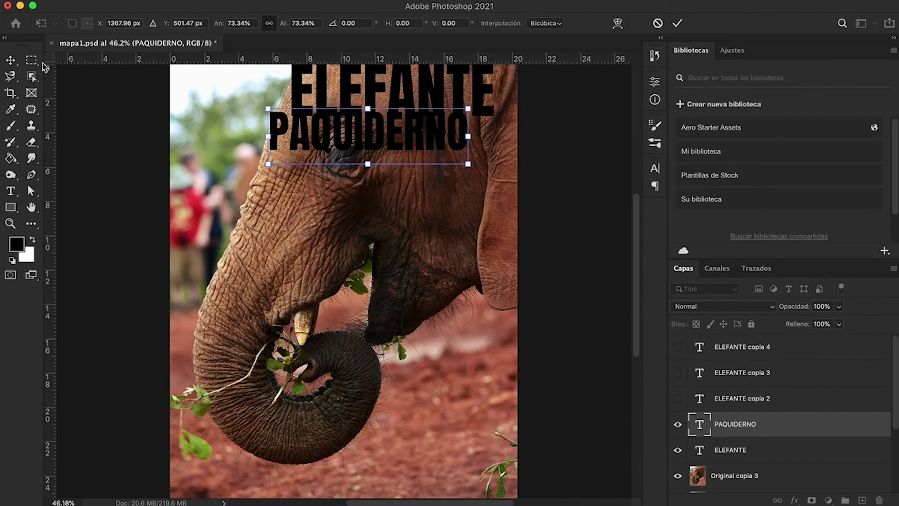
pyautogui.click(11, 60)
# Unhide ELEFANTE copia 2 and move it below PAQUIDERNO
pyautogui.click(154, 176)
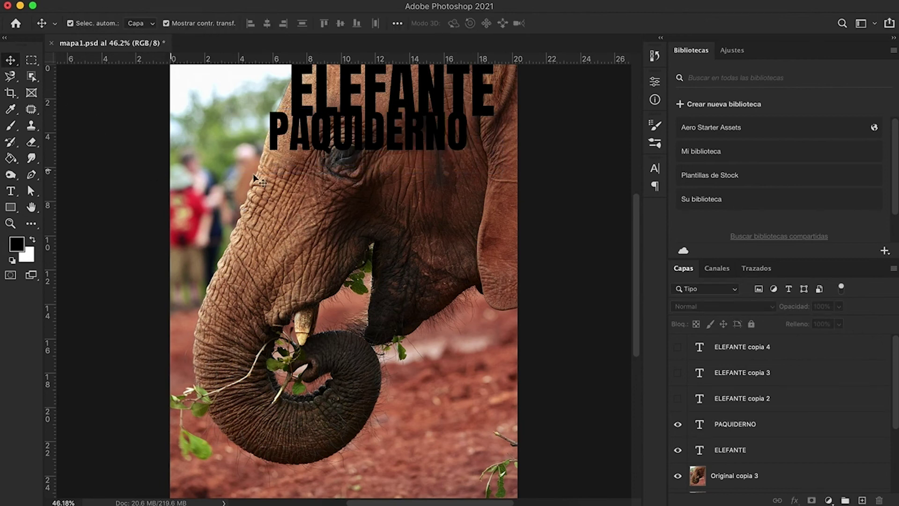
pyautogui.click(677, 398)
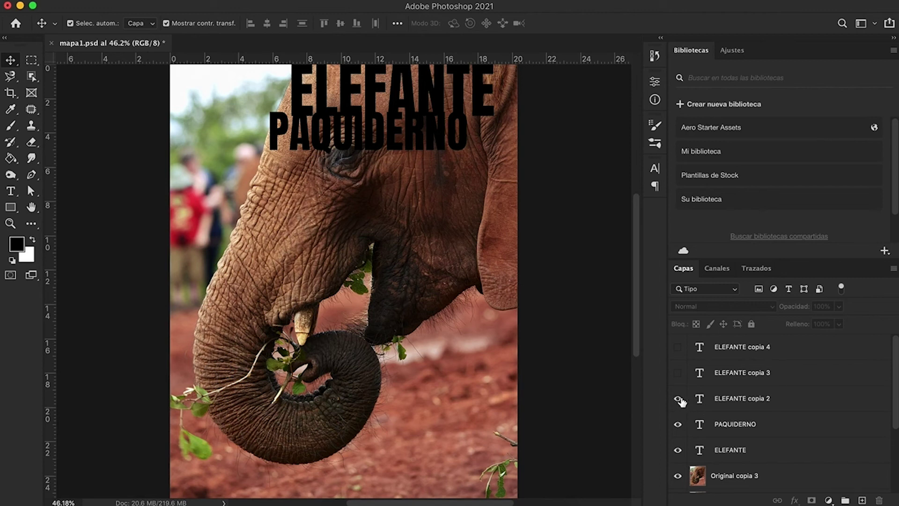
pyautogui.click(706, 403)
pyautogui.moveTo(367, 91)
pyautogui.mouseDown()
pyautogui.moveTo(363, 173)
pyautogui.moveTo(346, 198)
pyautogui.mouseUp()
# Change the third copy's word to CAZA
pyautogui.doubleClick(345, 197)
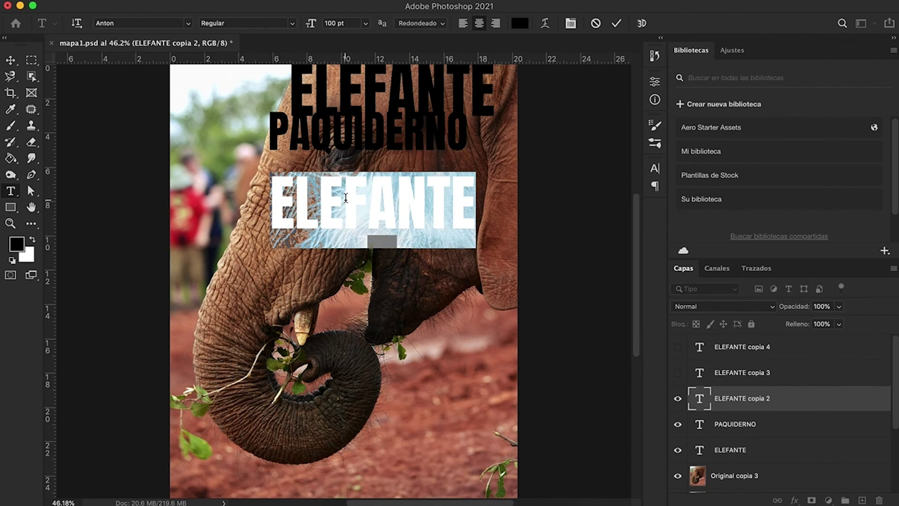
pyautogui.write('CA')
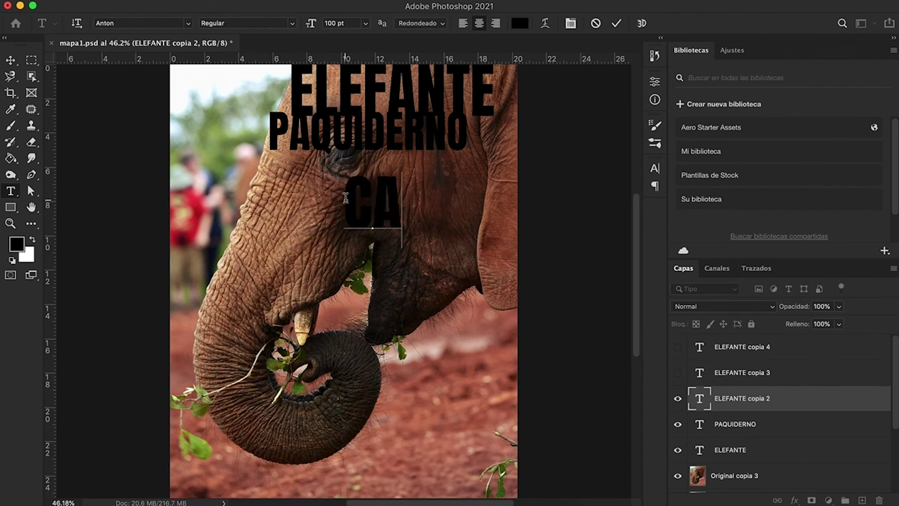
pyautogui.write('ZA')
pyautogui.click(10, 60)
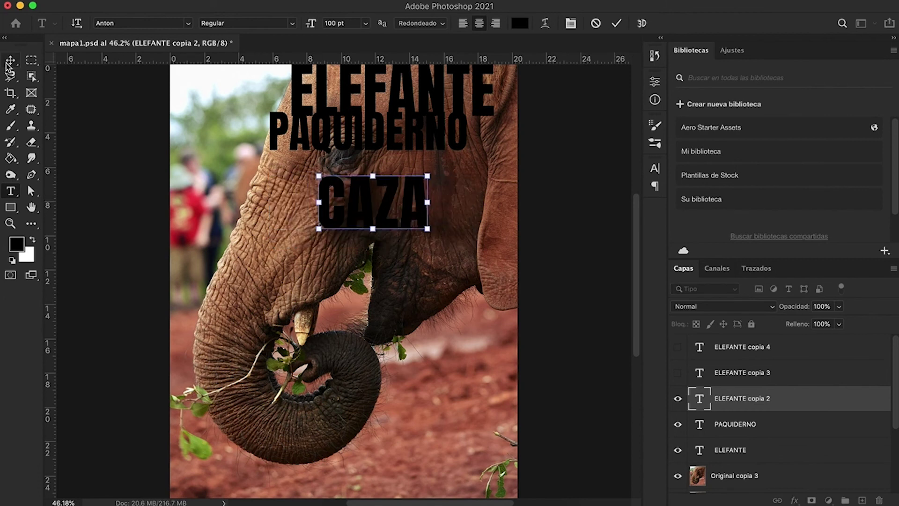
# Resize CAZA and position it just under PAQUIDERNO
pyautogui.moveTo(313, 226); pyautogui.dragTo(254, 253)
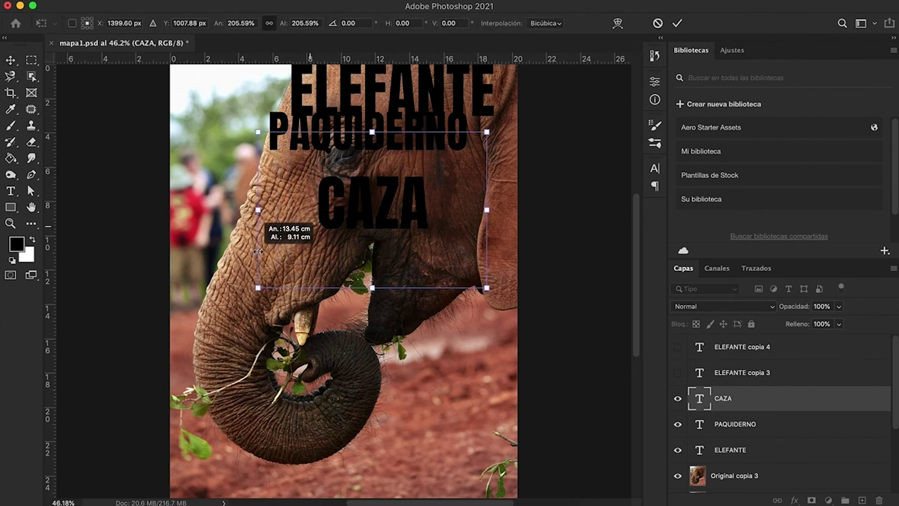
pyautogui.moveTo(254, 253); pyautogui.dragTo(257, 250)
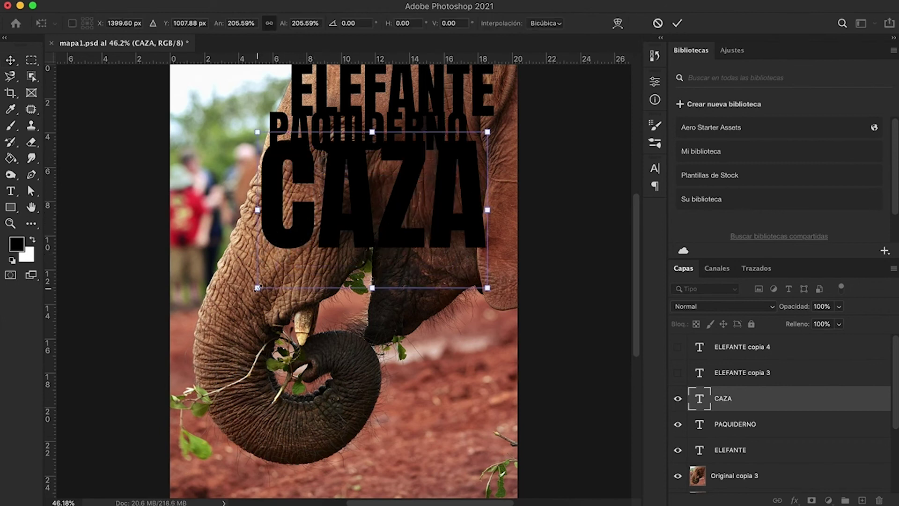
pyautogui.moveTo(257, 288); pyautogui.dragTo(289, 265)
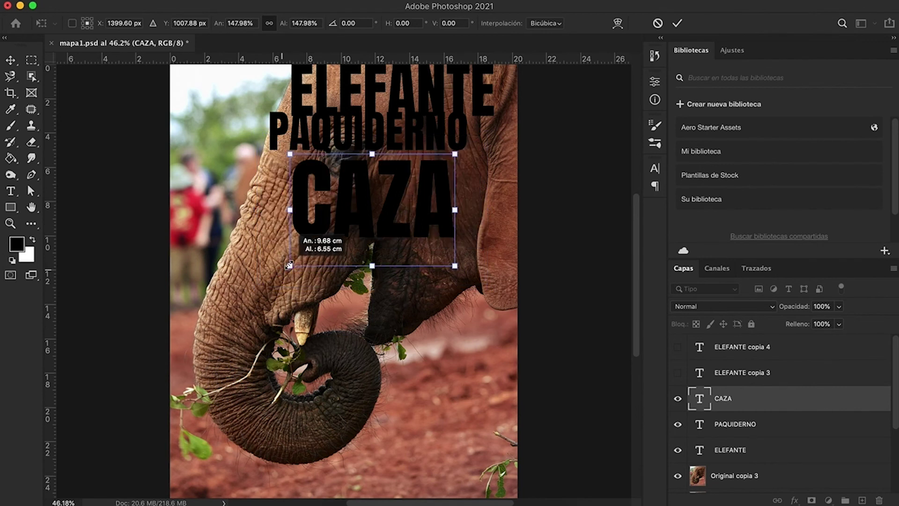
pyautogui.moveTo(340, 206); pyautogui.dragTo(369, 194)
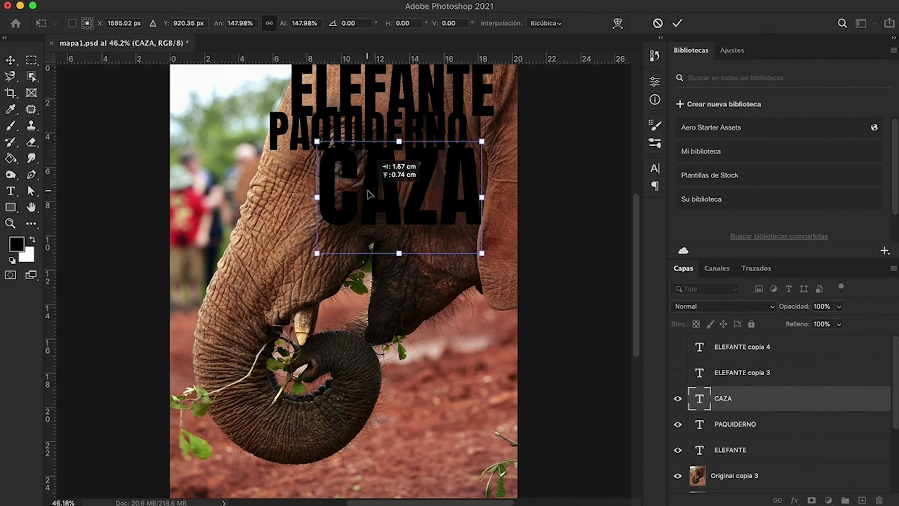
pyautogui.moveTo(370, 194); pyautogui.dragTo(371, 193)
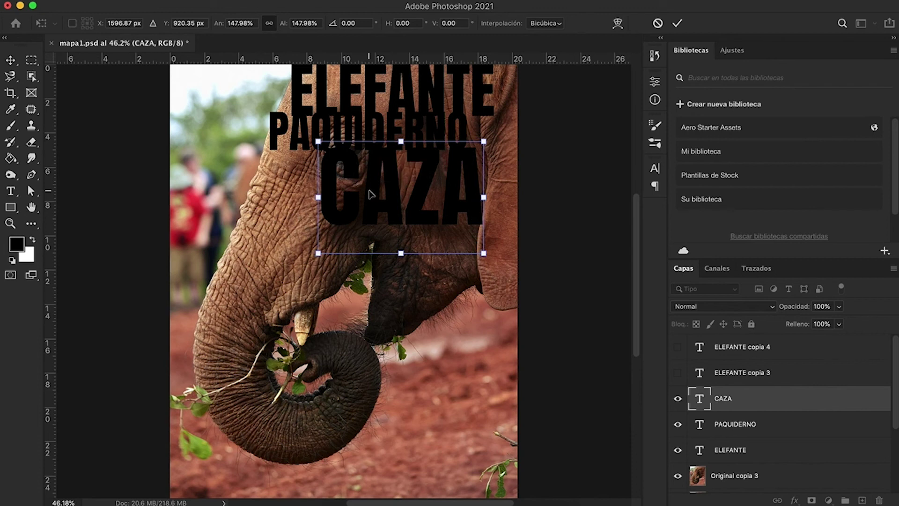
# Apply a Twist warp to CAZA, then scale it slightly in free transform
pyautogui.click(617, 23)
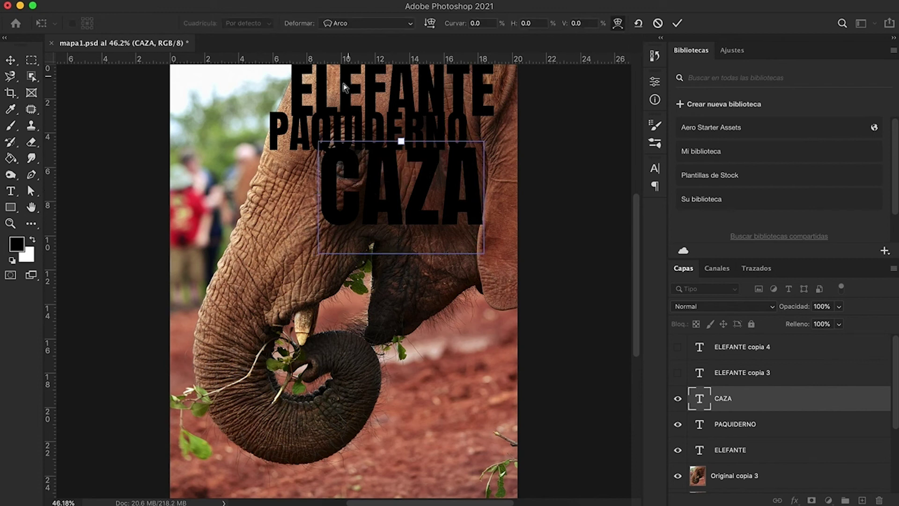
pyautogui.click(332, 24)
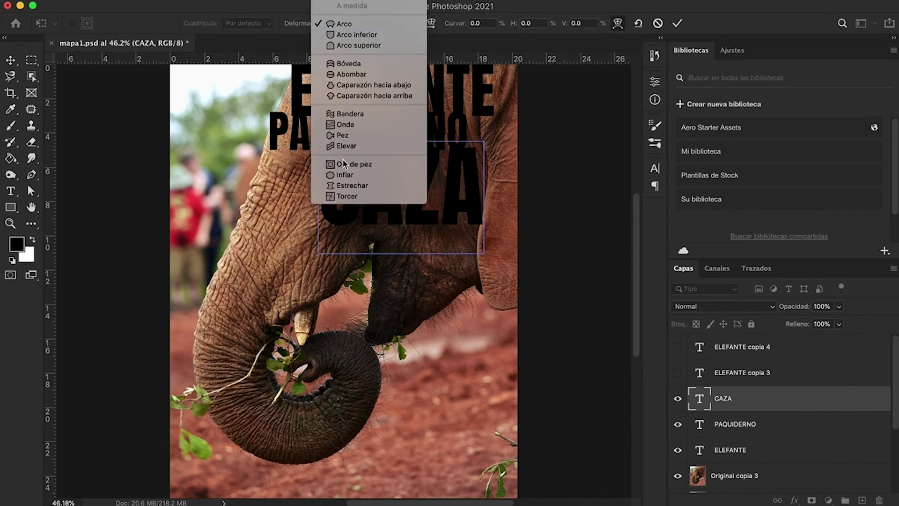
pyautogui.click(345, 196)
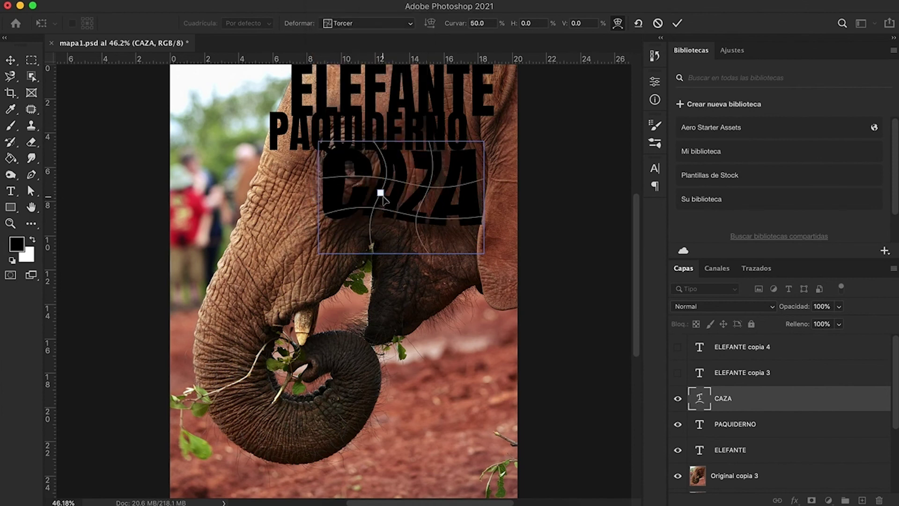
pyautogui.moveTo(381, 193); pyautogui.dragTo(381, 220)
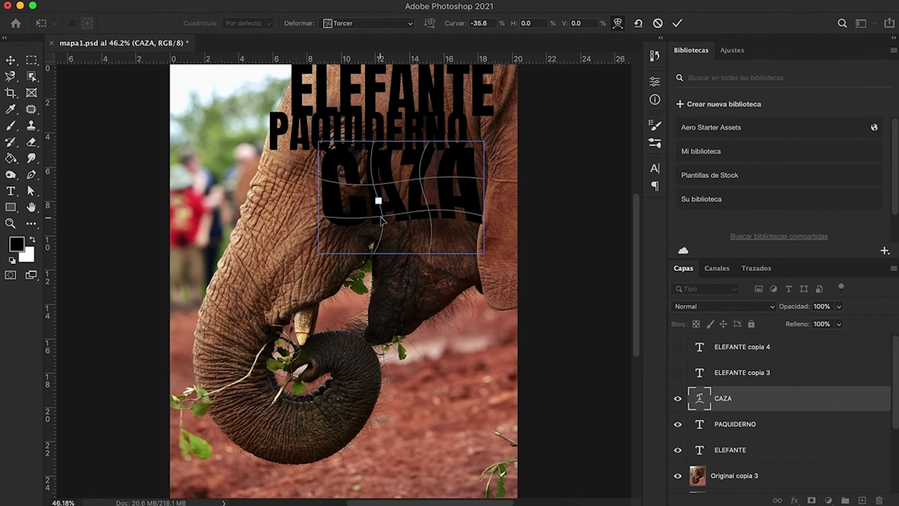
pyautogui.rightClick(458, 181)
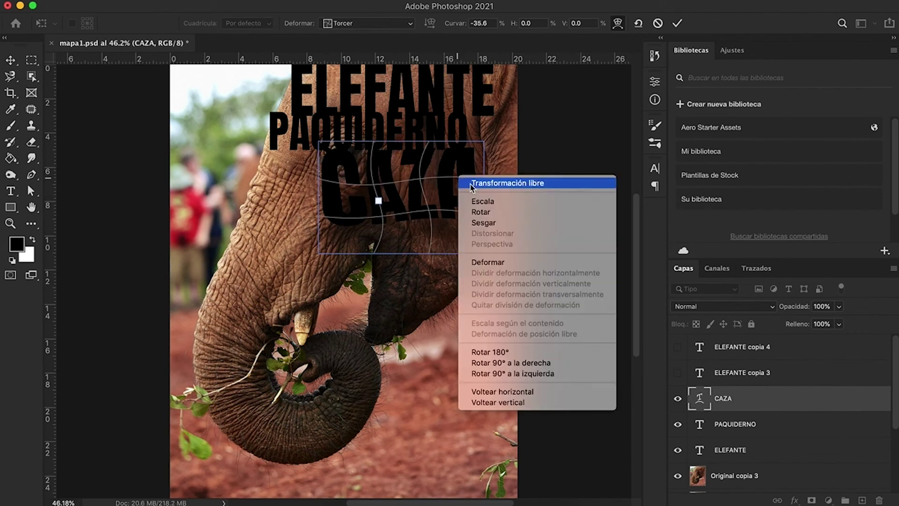
pyautogui.click(463, 183)
pyautogui.moveTo(483, 141); pyautogui.dragTo(481, 156)
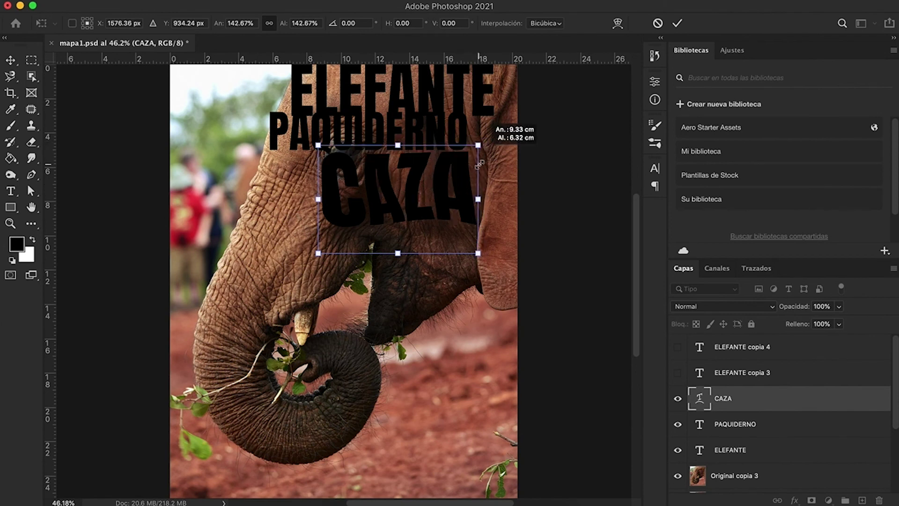
pyautogui.moveTo(478, 173); pyautogui.dragTo(479, 174)
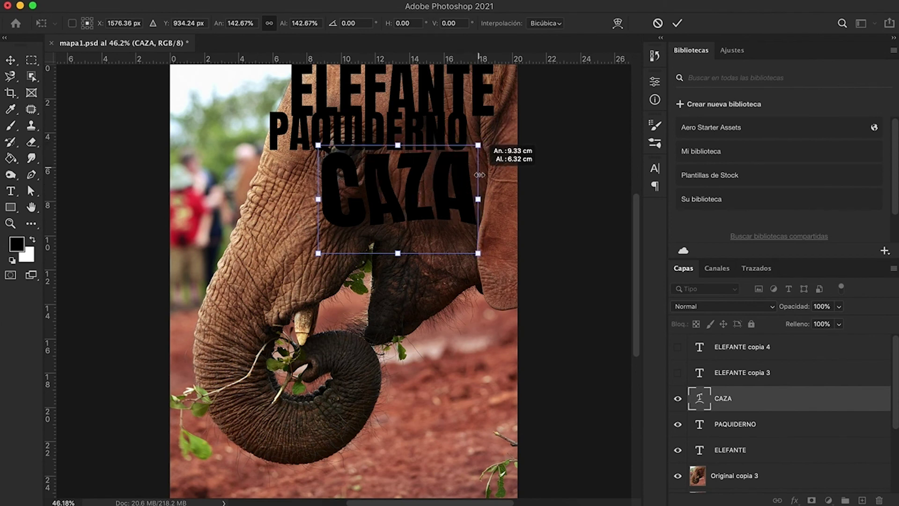
# Adjust CAZA's warp bend, commit it, and shift CAZA slightly right under PAQUIDERNO
pyautogui.rightClick(435, 175)
pyautogui.click(446, 184)
pyautogui.rightClick(445, 180)
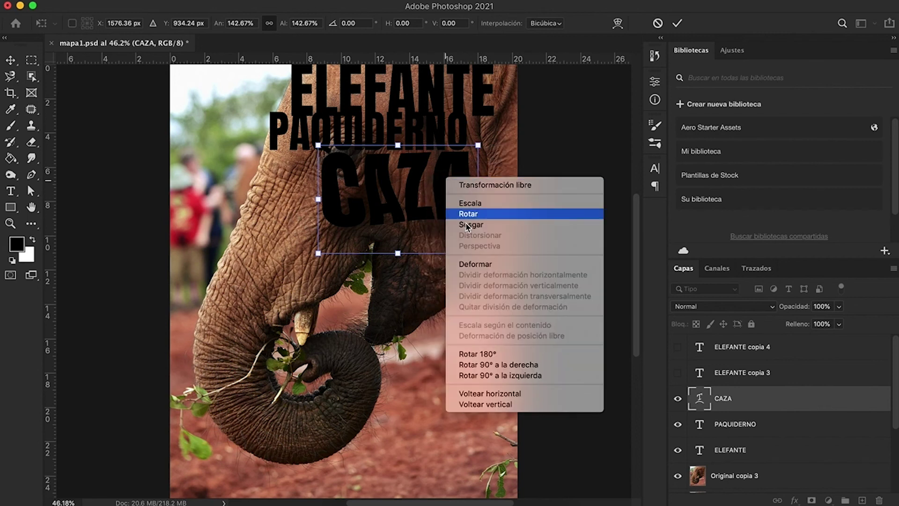
pyautogui.click(472, 265)
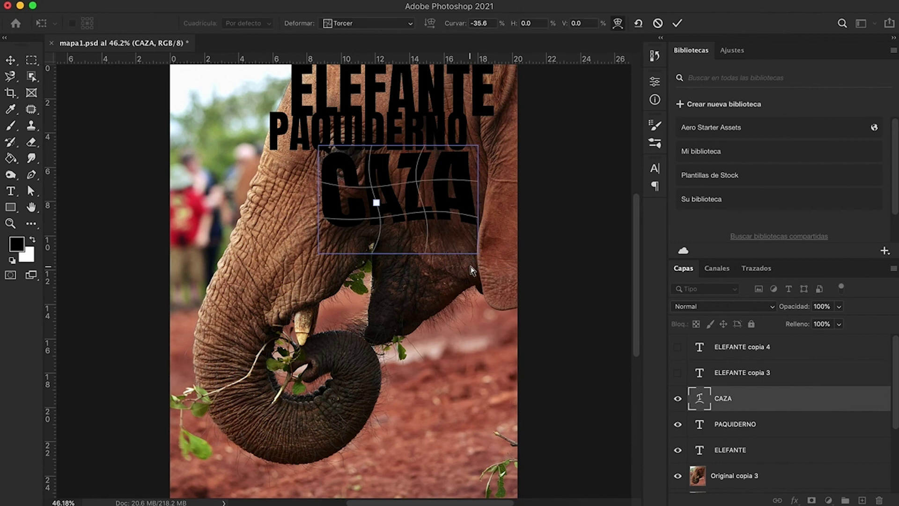
pyautogui.moveTo(377, 202); pyautogui.dragTo(385, 185)
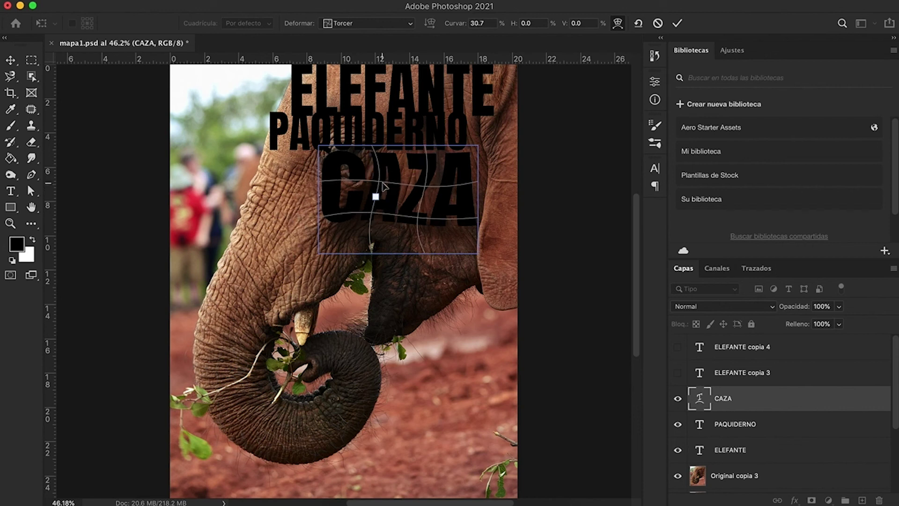
pyautogui.press('Return')
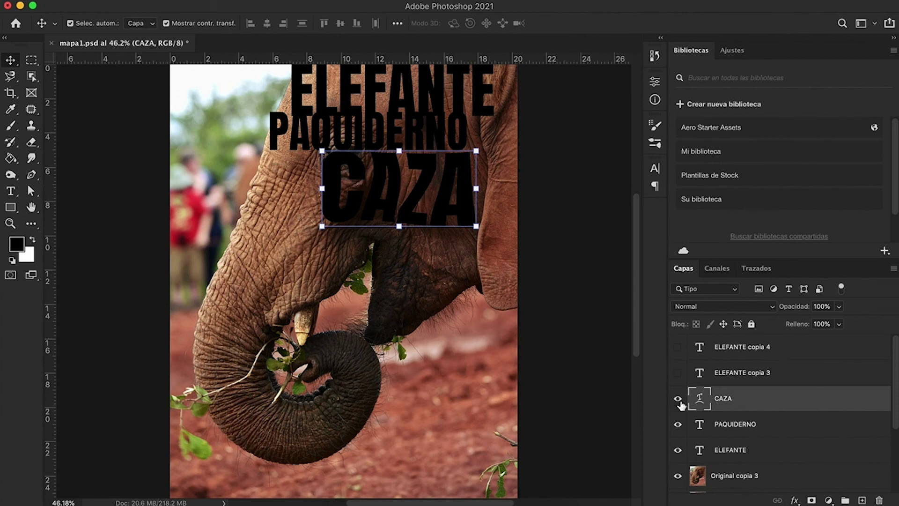
pyautogui.moveTo(441, 206); pyautogui.dragTo(453, 199)
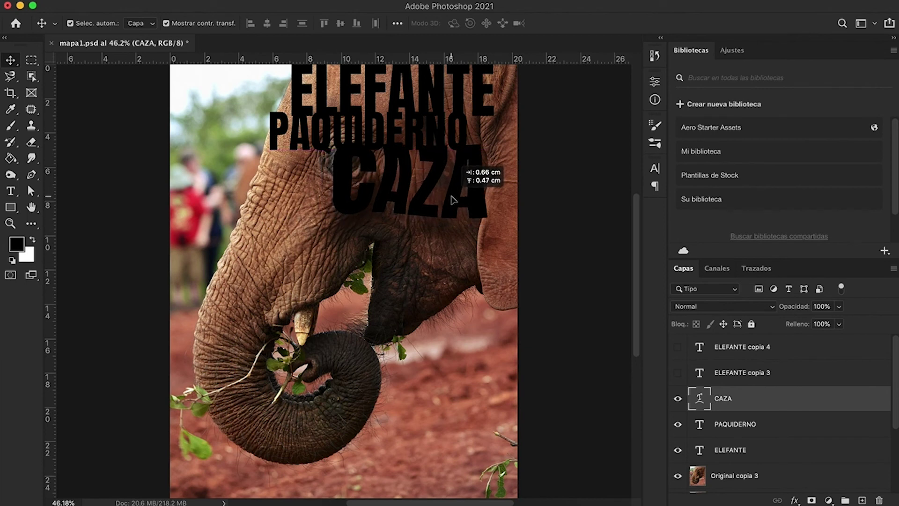
pyautogui.moveTo(453, 200); pyautogui.dragTo(452, 201)
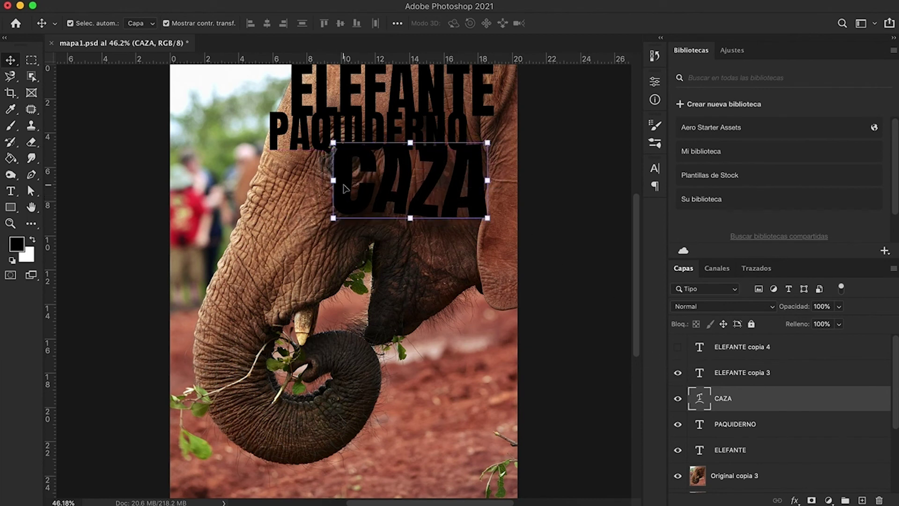
# Move ELEFANTE copia 3 over the trunk and retype it as FURTIVA
pyautogui.click(377, 96)
pyautogui.moveTo(370, 89); pyautogui.dragTo(284, 276)
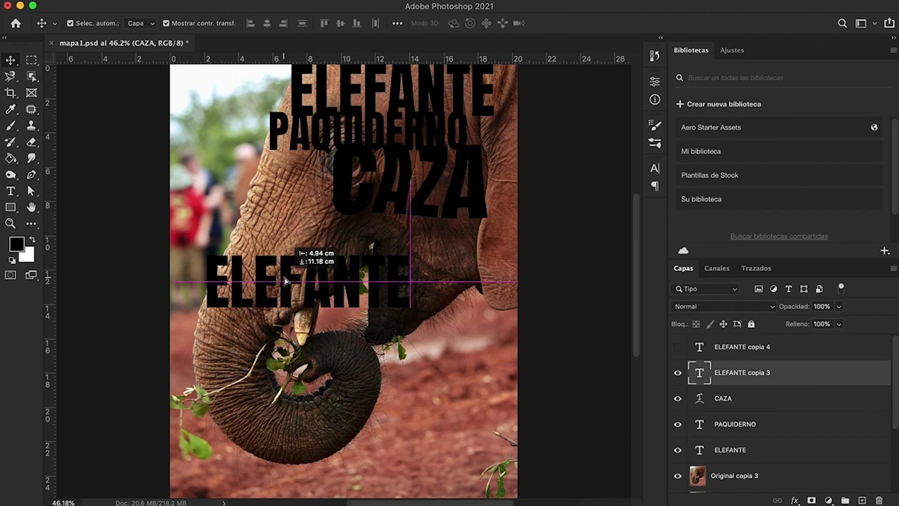
pyautogui.doubleClick(285, 274)
pyautogui.write('FURTIVA')
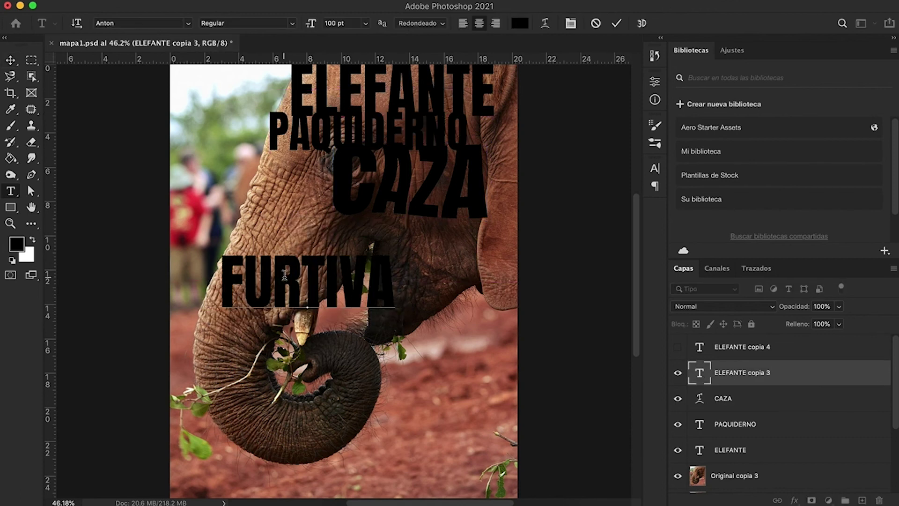
pyautogui.click(10, 61)
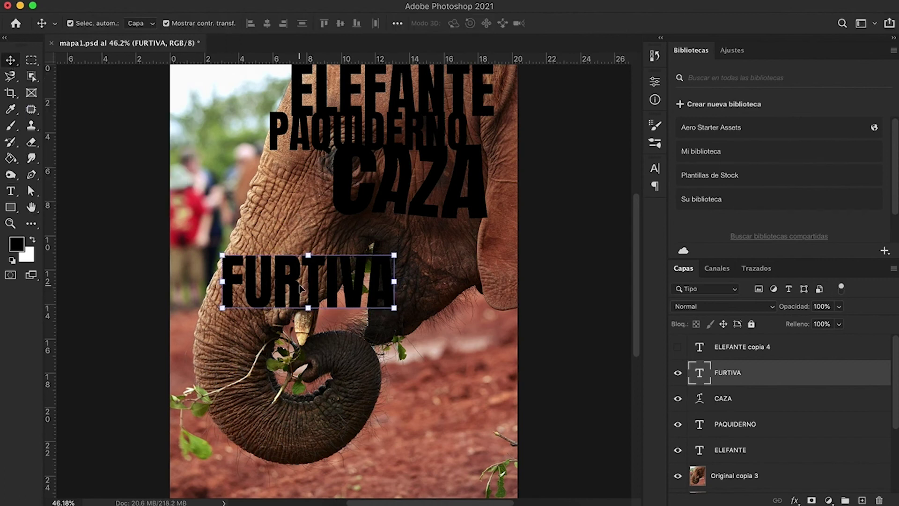
# Rotate FURTIVA vertical, shrink it, and set it beside CAZA along the trunk
pyautogui.moveTo(268, 295); pyautogui.dragTo(268, 192)
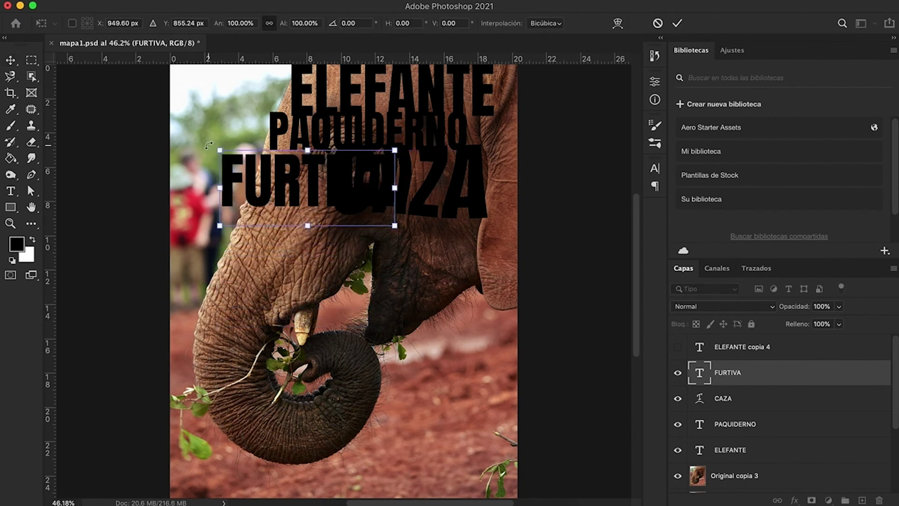
pyautogui.moveTo(205, 145)
pyautogui.mouseDown()
pyautogui.moveTo(266, 254)
pyautogui.moveTo(278, 258)
pyautogui.mouseUp()
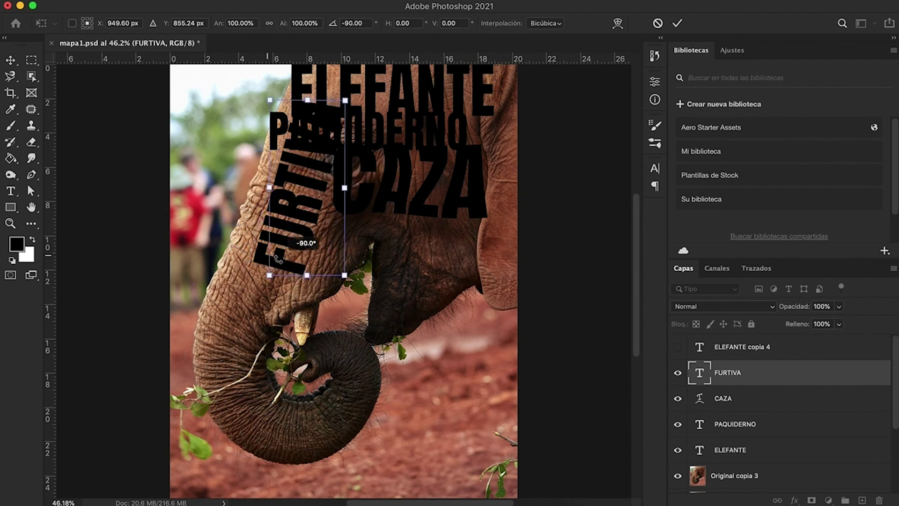
pyautogui.moveTo(294, 201); pyautogui.dragTo(296, 230)
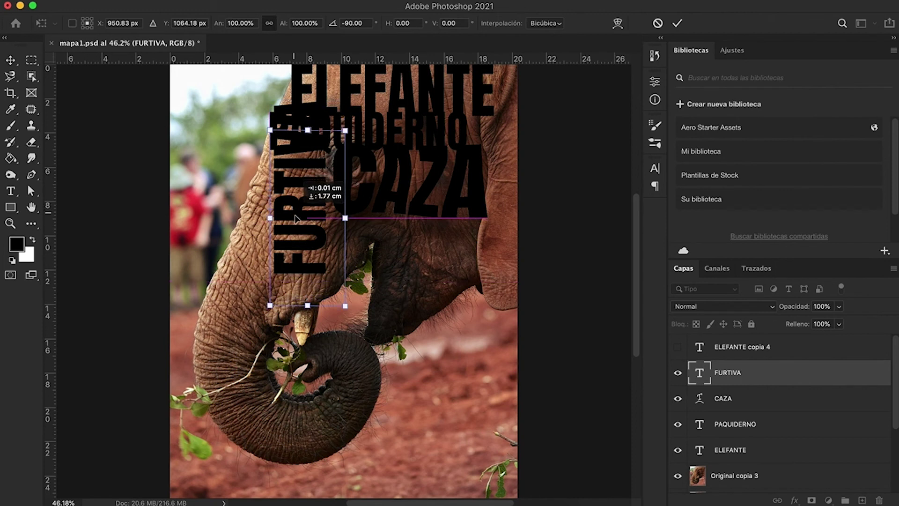
pyautogui.moveTo(295, 229); pyautogui.dragTo(306, 231)
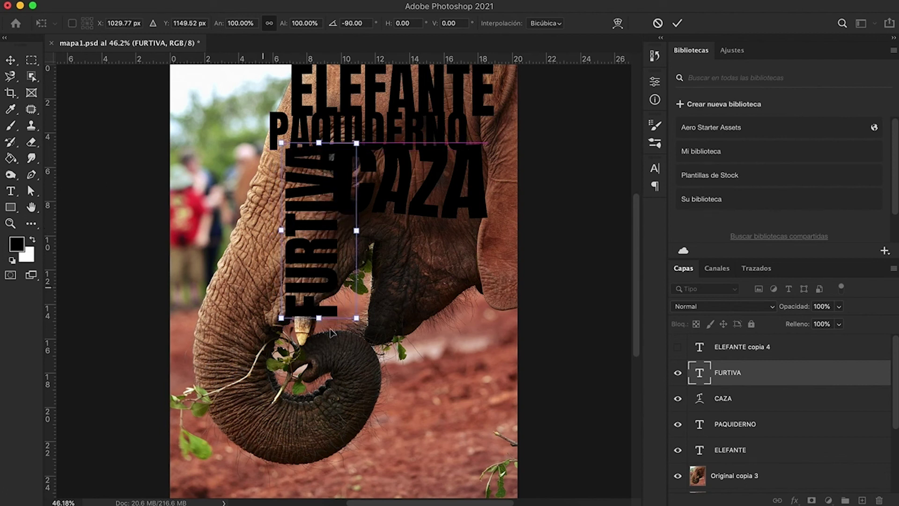
pyautogui.moveTo(356, 319); pyautogui.dragTo(348, 298)
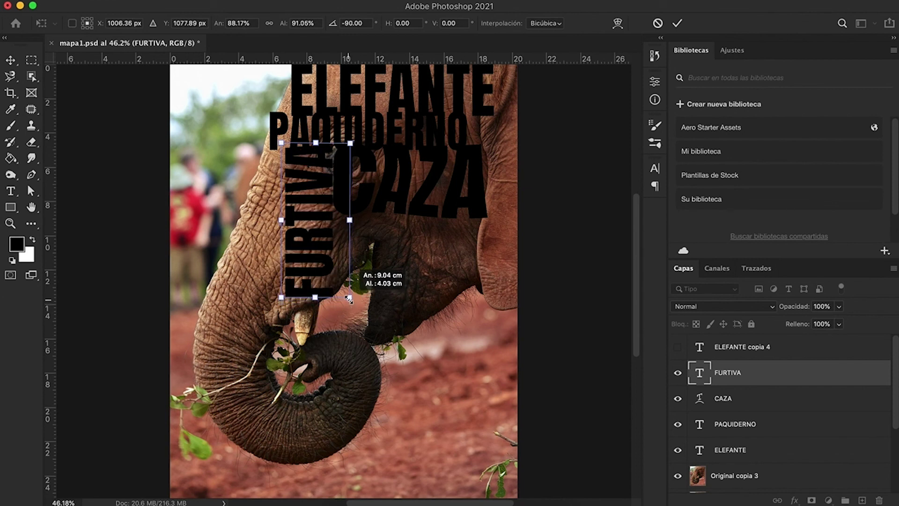
pyautogui.moveTo(348, 298); pyautogui.dragTo(349, 298)
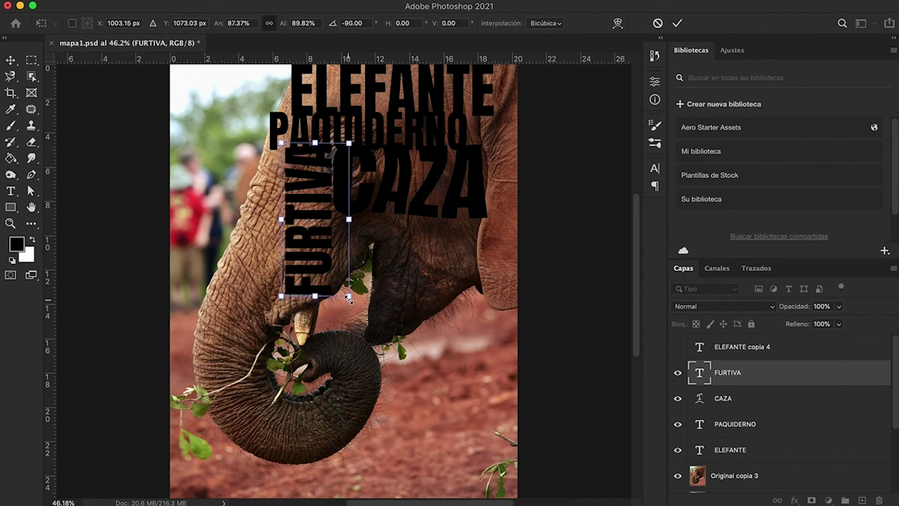
pyautogui.press('Return')
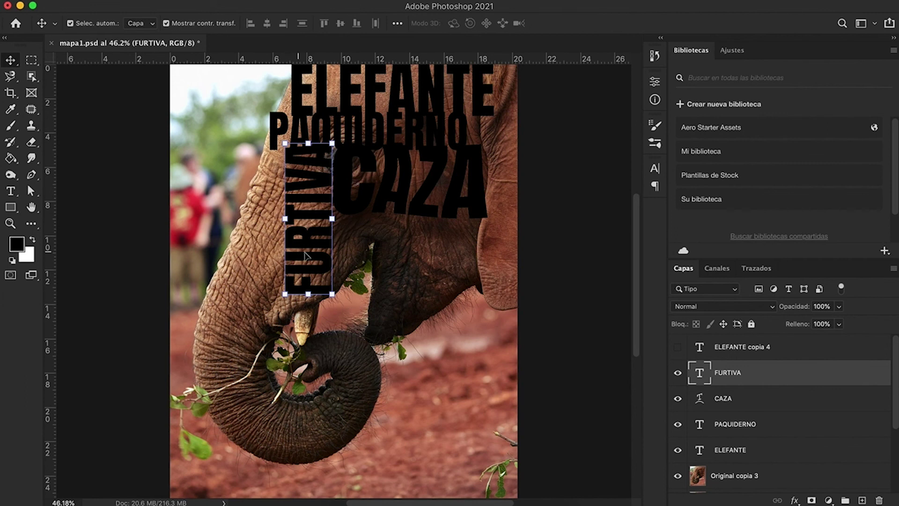
pyautogui.press('Right')
pyautogui.press('Right')
pyautogui.press('Right')
pyautogui.press('Right')
pyautogui.press('Right')
pyautogui.press('Right')
pyautogui.press('Right')
pyautogui.press('Right')
pyautogui.press('Right')
pyautogui.press('Right')
pyautogui.press('Right')
pyautogui.press('Right')
pyautogui.click(193, 187)
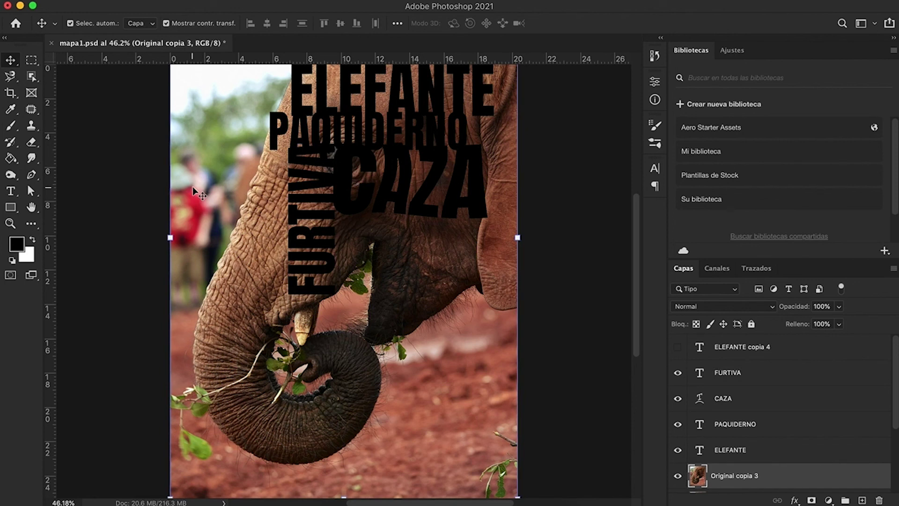
# Unhide ELEFANTE copia 4 and drag it down over the elephant's trunk
pyautogui.click(677, 346)
pyautogui.moveTo(405, 90); pyautogui.dragTo(325, 313)
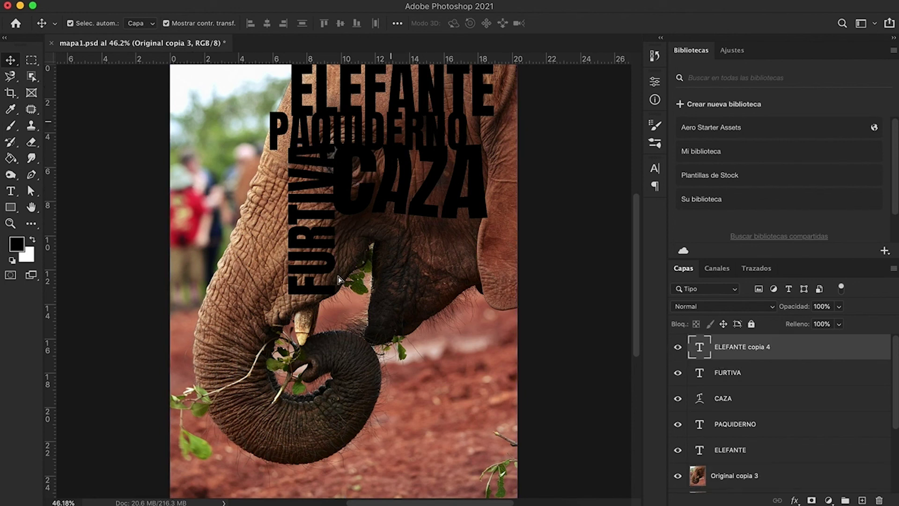
pyautogui.doubleClick(324, 313)
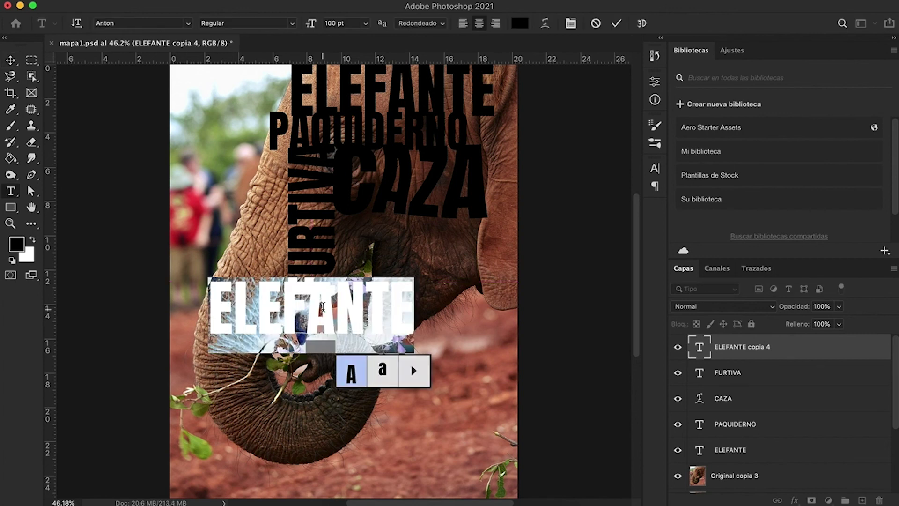
# Select all letters of the lower ELEFANTE copy and replace them with PELIGRO
pyautogui.click(324, 306)
pyautogui.doubleClick(325, 307)
pyautogui.click(331, 301)
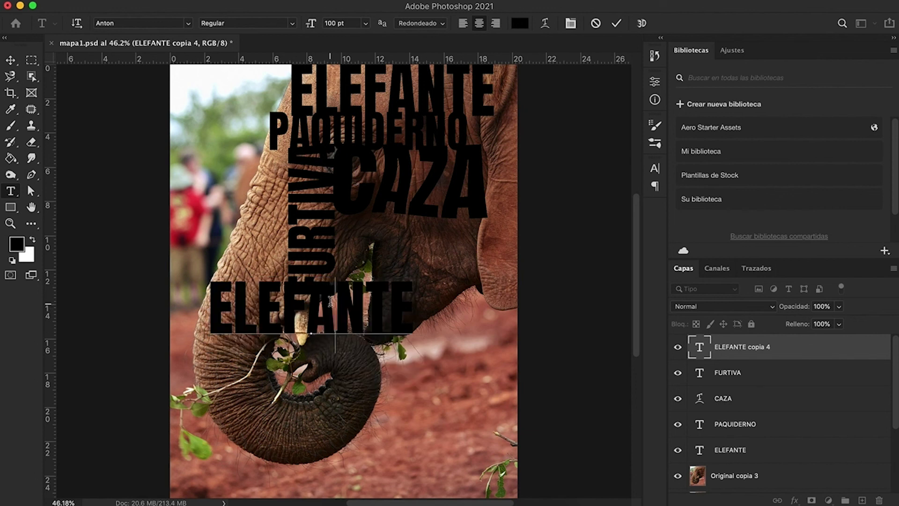
pyautogui.moveTo(412, 300); pyautogui.dragTo(258, 299)
pyautogui.moveTo(199, 284); pyautogui.dragTo(189, 282)
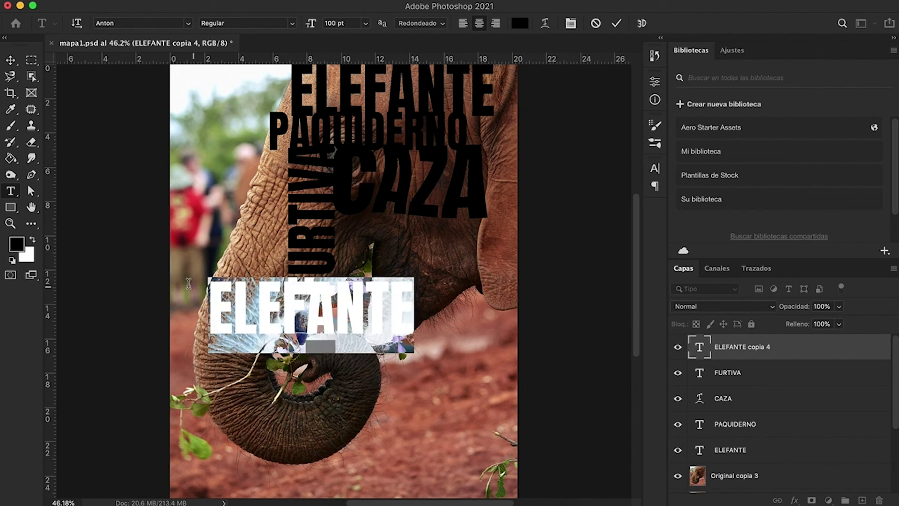
pyautogui.write('PELIGRO')
pyautogui.click(10, 63)
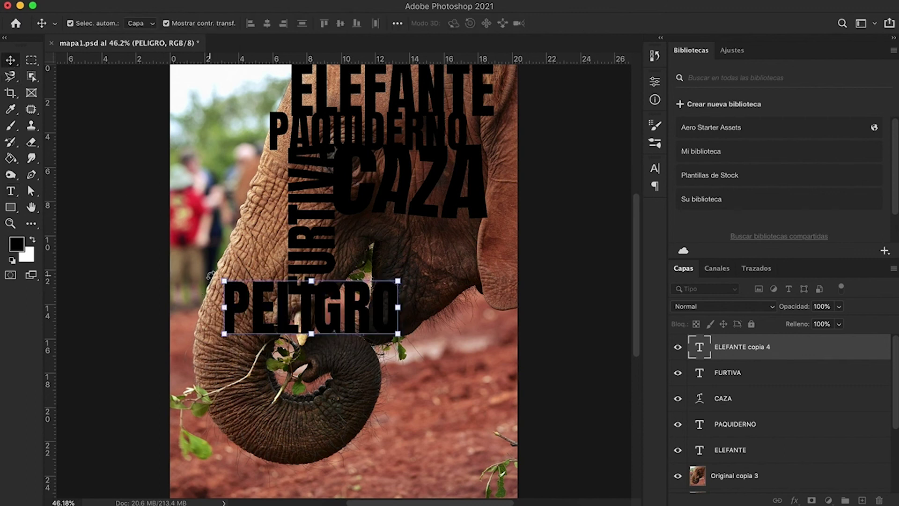
# Rotate PELIGRO 90 degrees to stand vertically and move it beside FURTIVA
pyautogui.hotkey('ctrl', 't')
pyautogui.moveTo(330, 215); pyautogui.dragTo(344, 220)
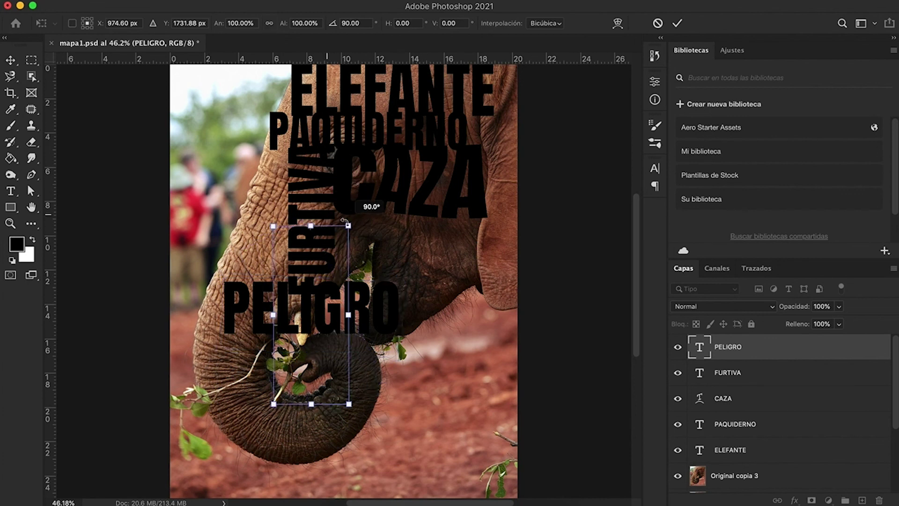
pyautogui.moveTo(275, 337); pyautogui.dragTo(263, 303)
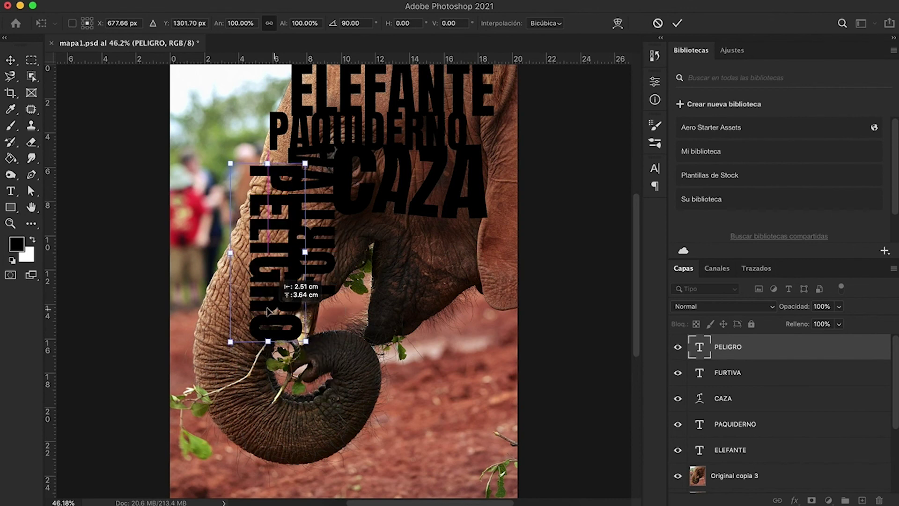
pyautogui.moveTo(264, 305); pyautogui.dragTo(265, 296)
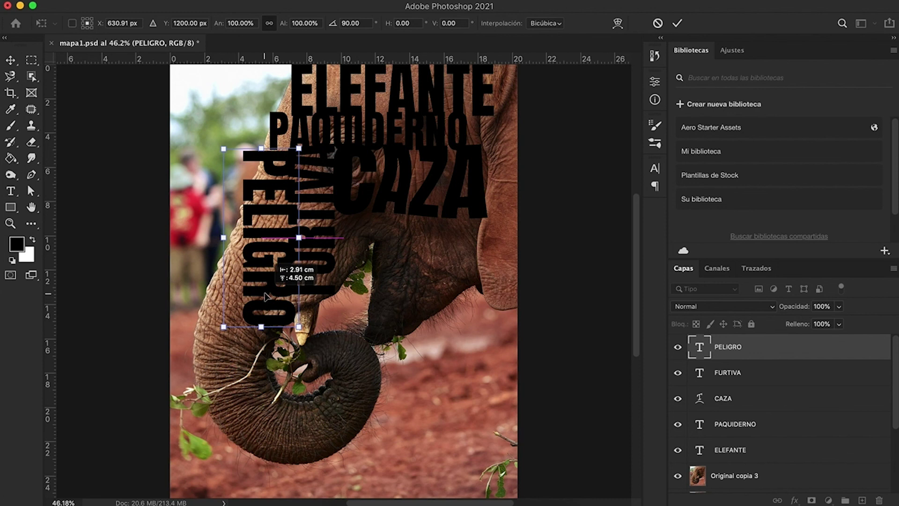
pyautogui.moveTo(265, 296); pyautogui.dragTo(266, 294)
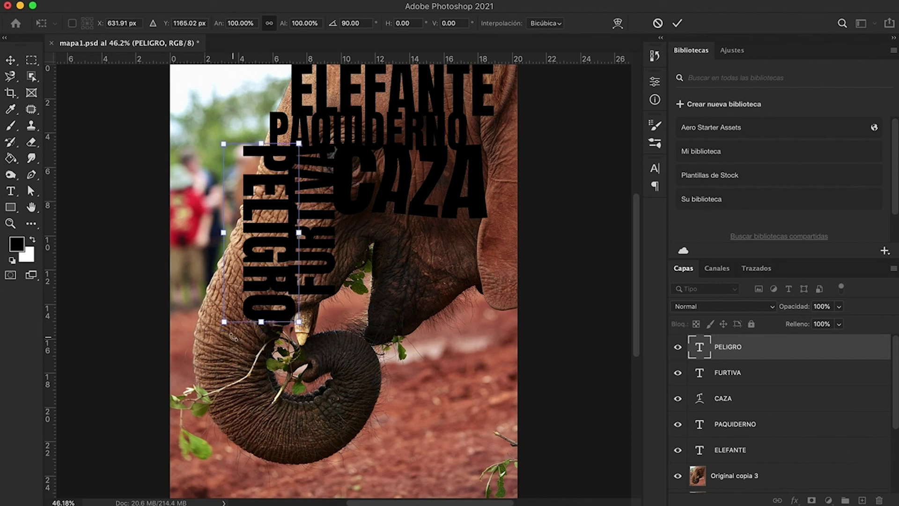
# Shrink PELIGRO to under 69%, move it up-right beside FURTIVA, and commit
pyautogui.moveTo(225, 323); pyautogui.dragTo(232, 310)
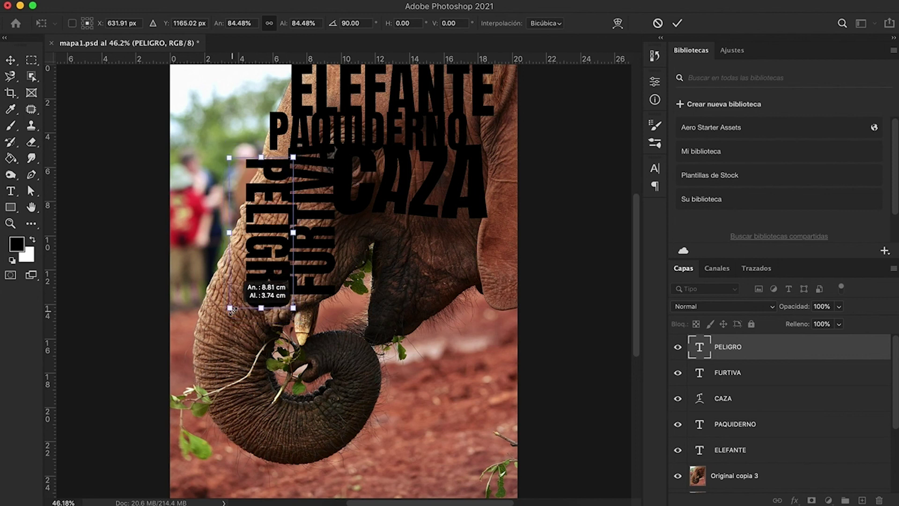
pyautogui.moveTo(233, 309); pyautogui.dragTo(241, 298)
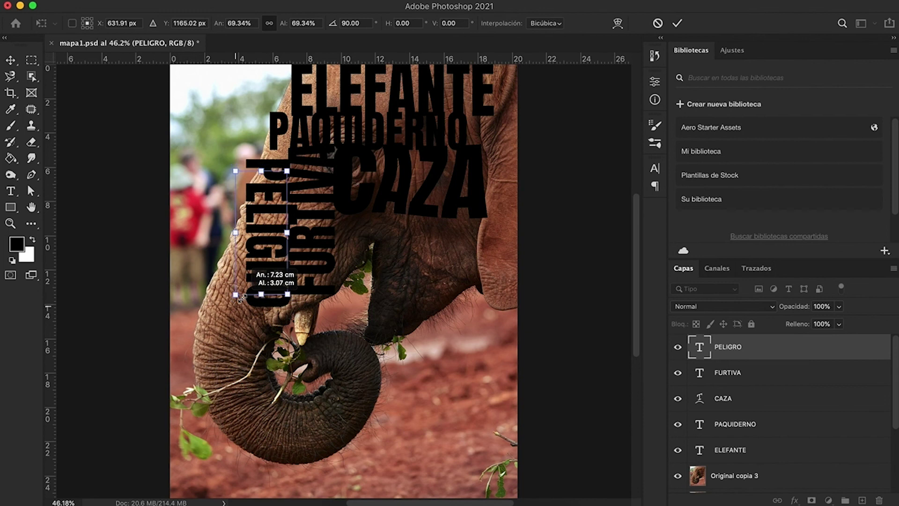
pyautogui.moveTo(242, 297); pyautogui.dragTo(245, 293)
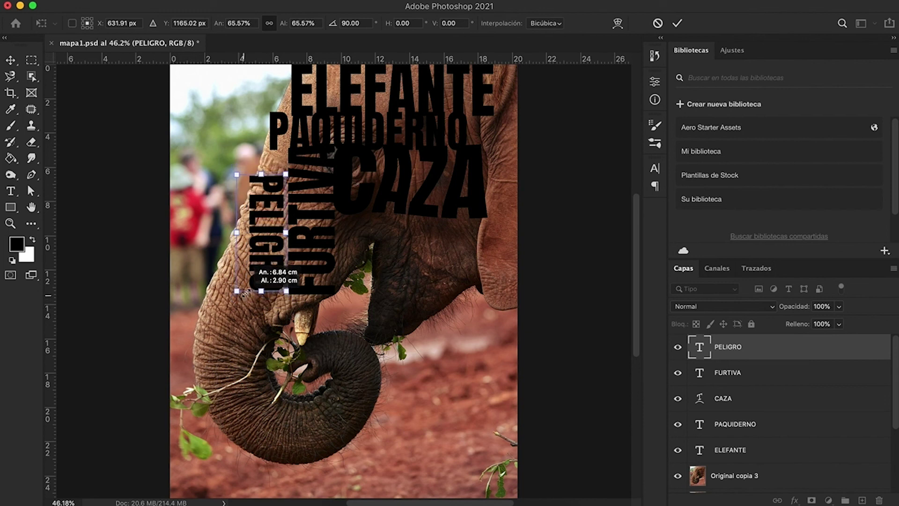
pyautogui.moveTo(244, 294); pyautogui.dragTo(246, 293)
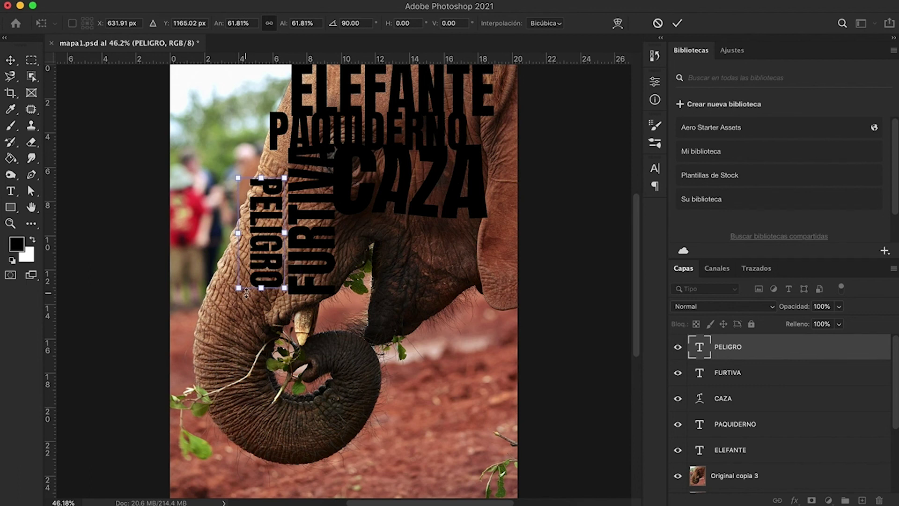
pyautogui.moveTo(264, 259); pyautogui.dragTo(274, 225)
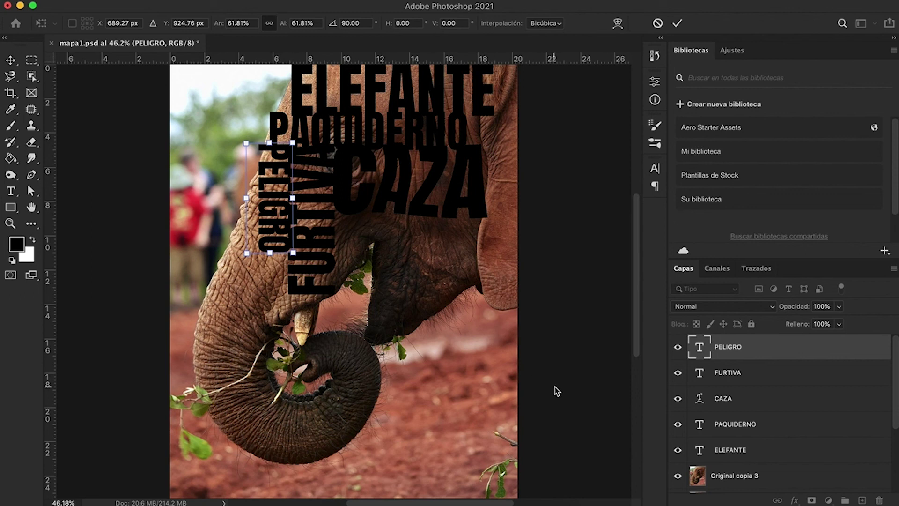
pyautogui.scroll(-3, 755, 437)
pyautogui.scroll(3, 754, 438)
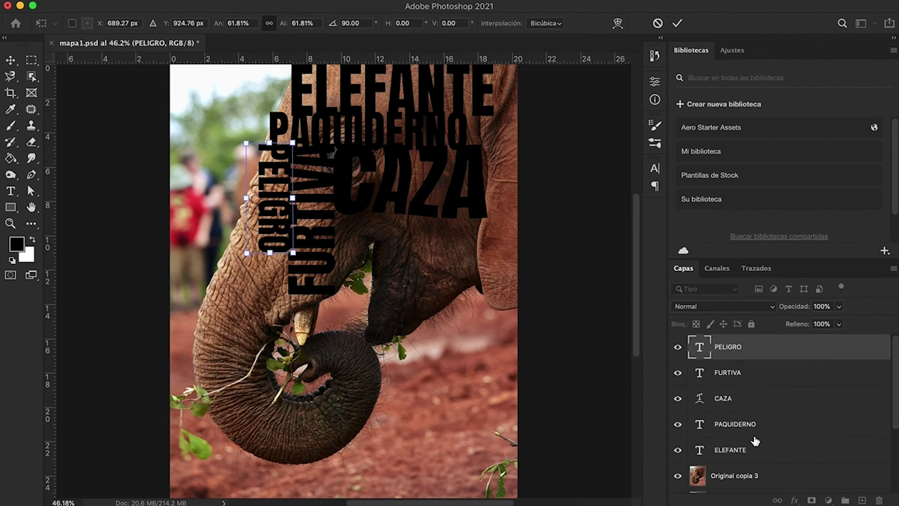
pyautogui.press('Return')
pyautogui.click(728, 452)
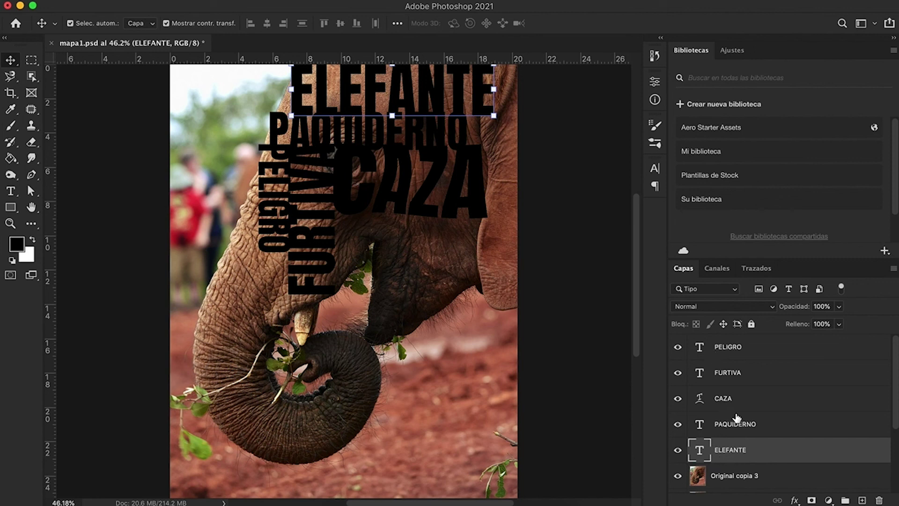
# Duplicate the five word layers ELEFANTE to PELIGRO and merge the copies into one layer
pyautogui.keyDown('shift'); pyautogui.click(729, 351); pyautogui.keyUp('shift')
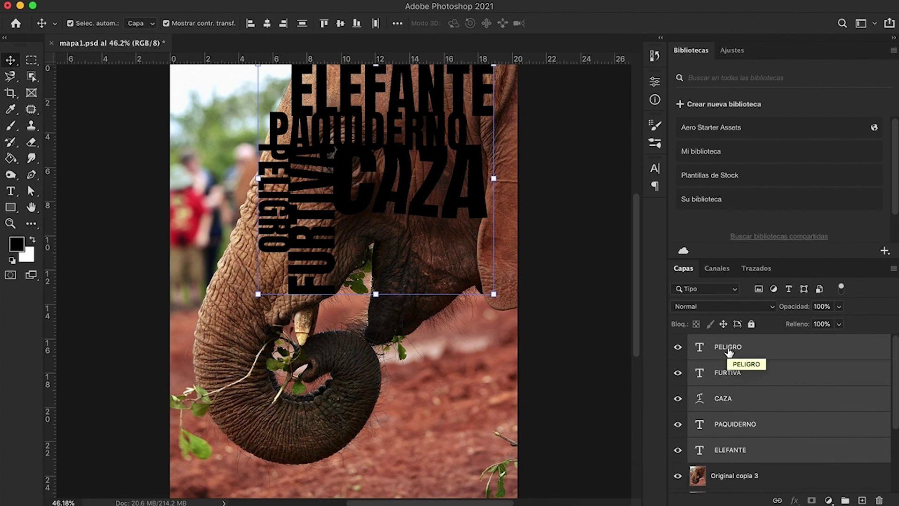
pyautogui.hotkey('ctrl', 'j')
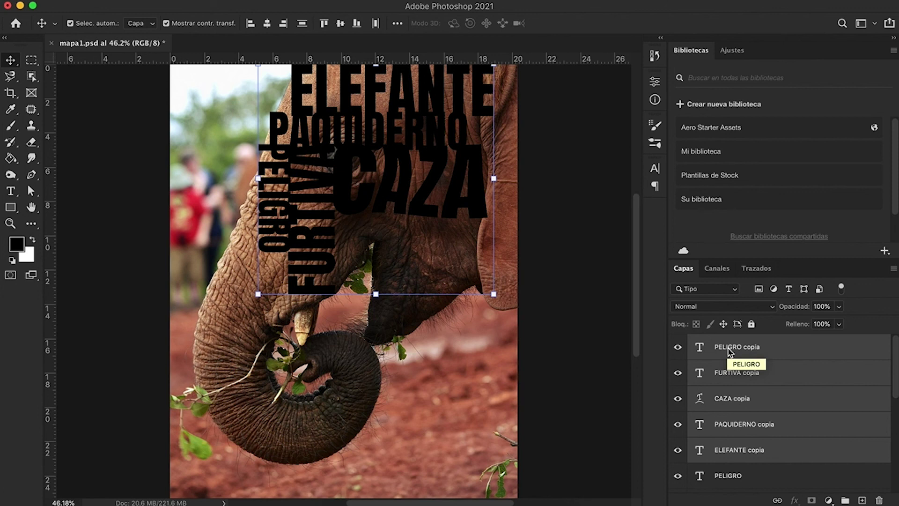
pyautogui.hotkey('ctrl', 'e')
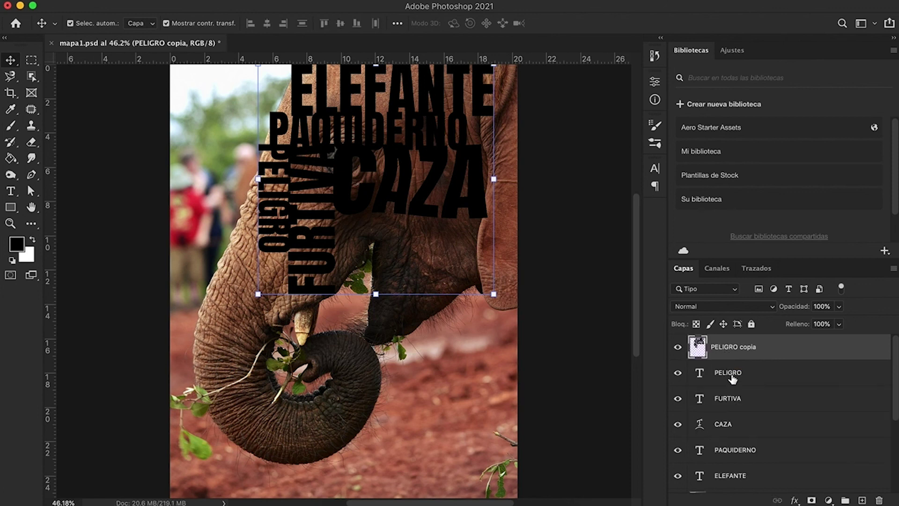
pyautogui.scroll(-3, 733, 379)
pyautogui.scroll(2, 733, 378)
pyautogui.scroll(1, 732, 378)
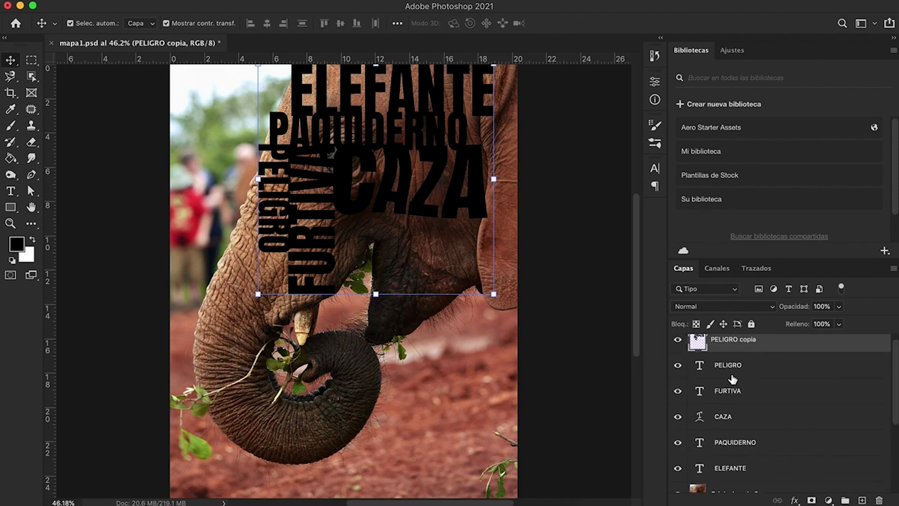
pyautogui.scroll(1, 732, 378)
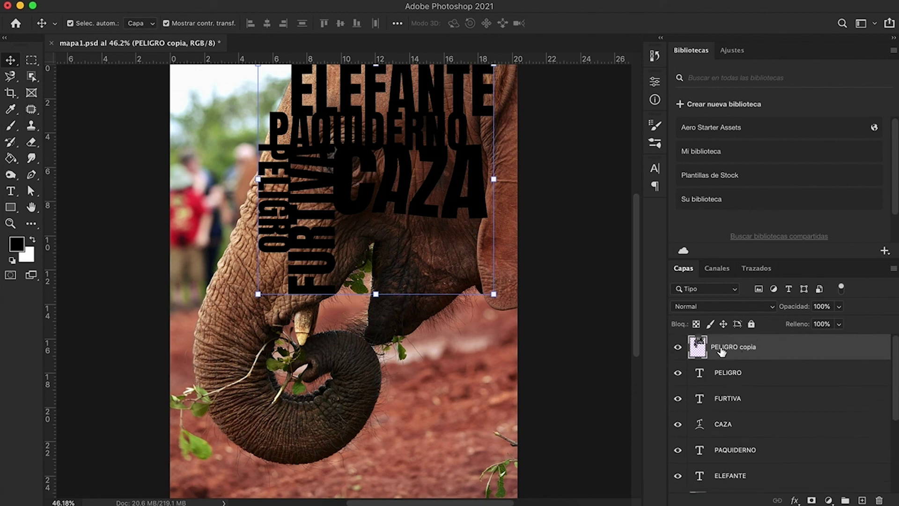
# Hide the five original word layers, keeping the elephant photo visible beneath the merged words
pyautogui.moveTo(677, 372); pyautogui.dragTo(679, 476)
pyautogui.scroll(-2, 679, 476)
pyautogui.scroll(2, 675, 431)
pyautogui.scroll(-5, 716, 370)
pyautogui.click(677, 372)
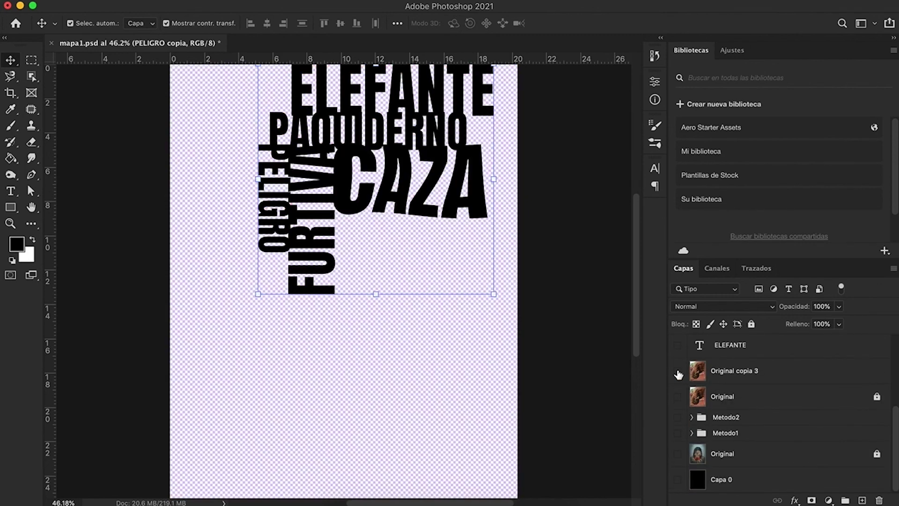
pyautogui.click(417, 195)
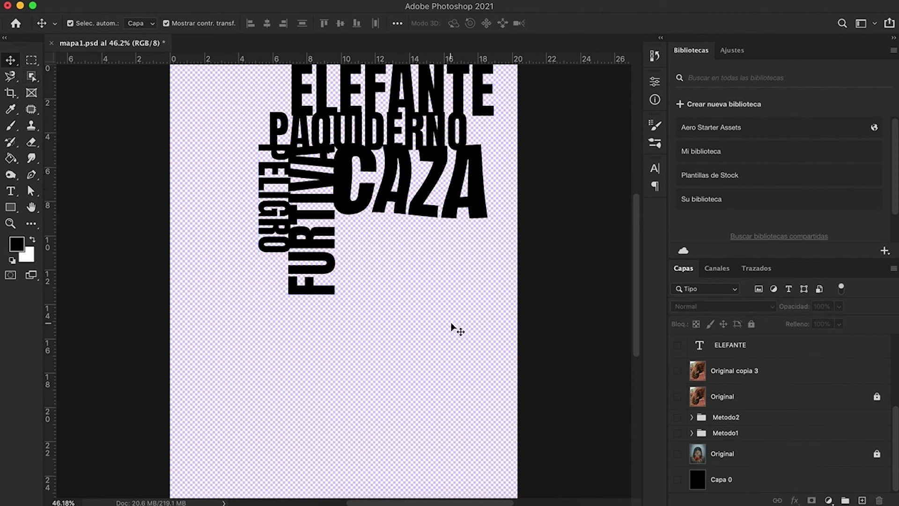
pyautogui.scroll(6, 702, 422)
pyautogui.scroll(-5, 698, 489)
pyautogui.click(679, 370)
pyautogui.scroll(5, 679, 370)
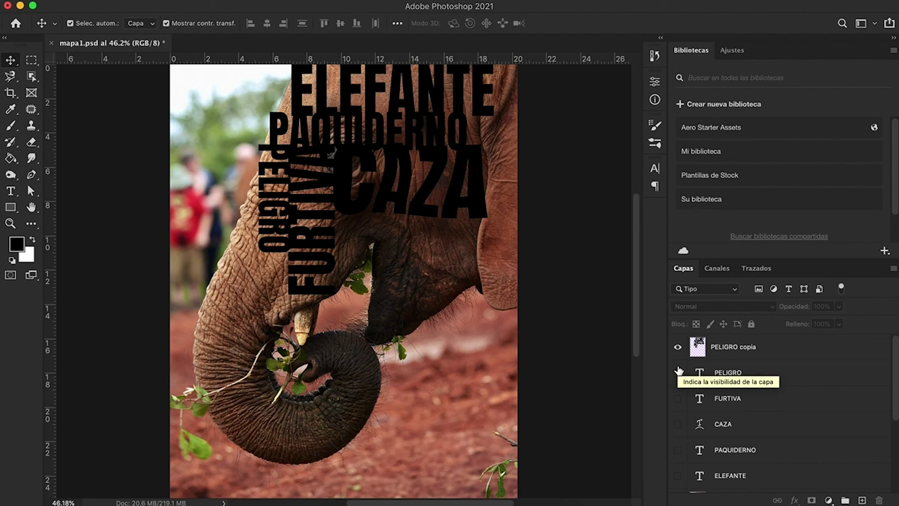
# Load the merged PELIGRO copia words as a selection and hide that layer
pyautogui.click(678, 371)
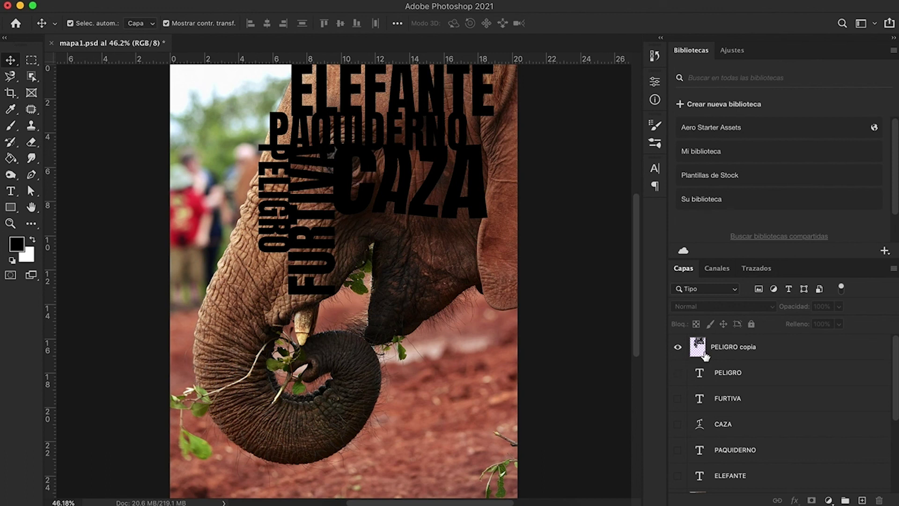
pyautogui.click(698, 349)
pyautogui.keyDown('ctrl'); pyautogui.click(697, 354); pyautogui.keyUp('ctrl')
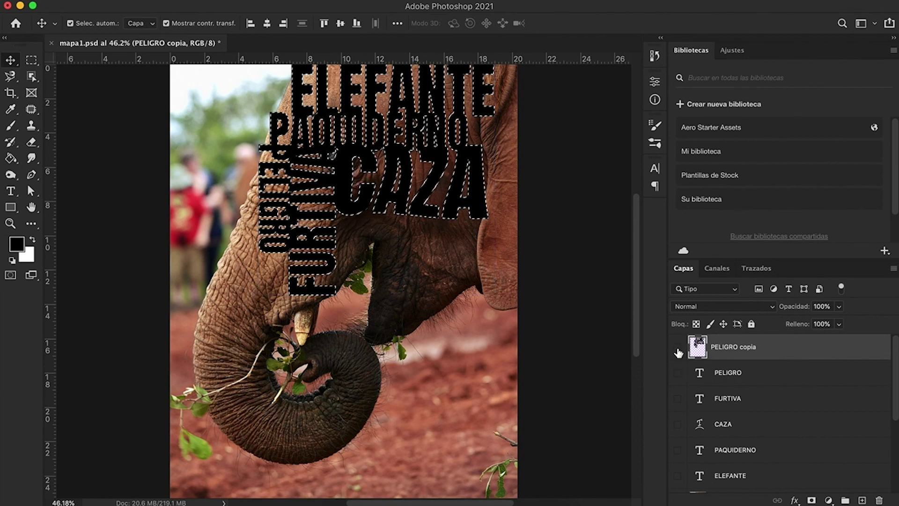
pyautogui.click(678, 347)
pyautogui.scroll(-3, 699, 393)
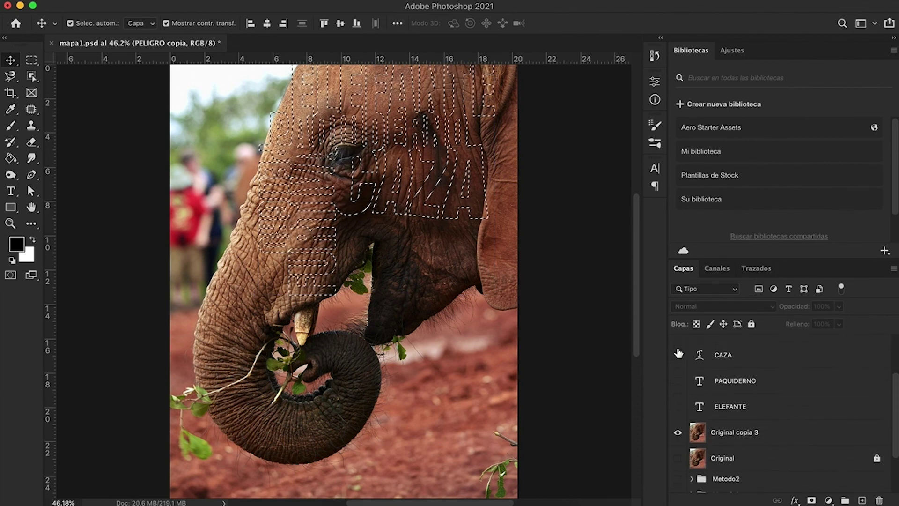
# Copy the word-shaped area of Original copia 3 to a new Capa 3 layer and check it
pyautogui.click(712, 422)
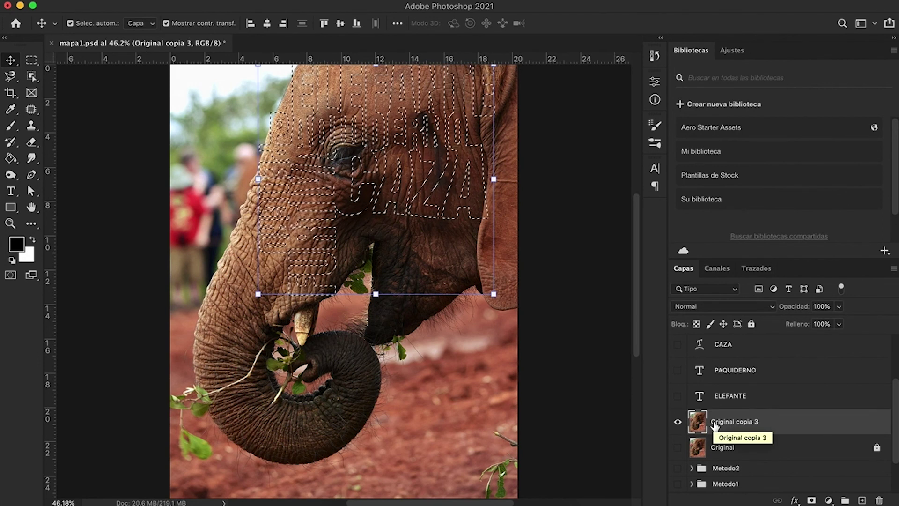
pyautogui.hotkey('ctrl', 'j')
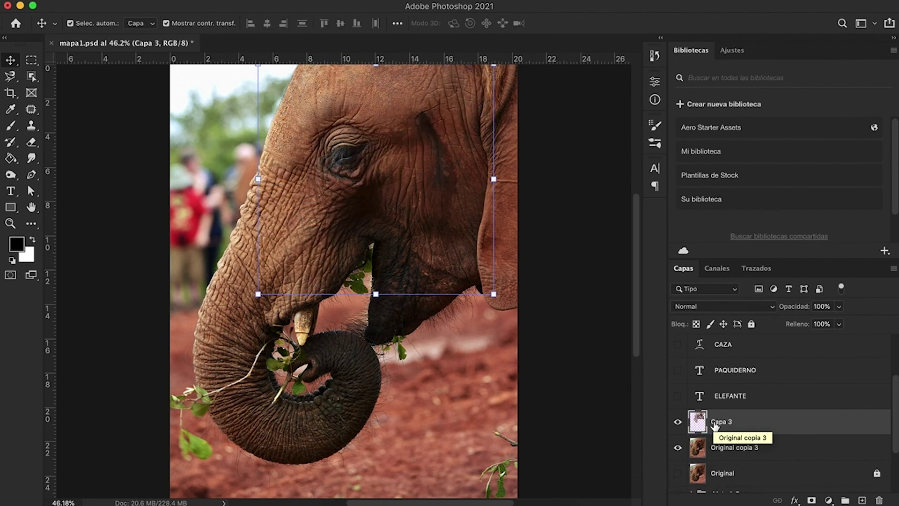
pyautogui.scroll(3, 684, 385)
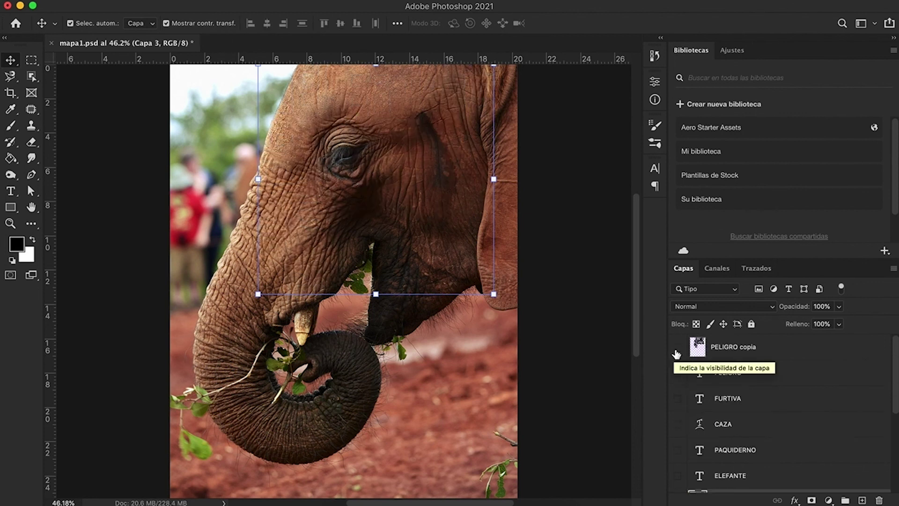
pyautogui.scroll(-3, 678, 355)
pyautogui.click(677, 408)
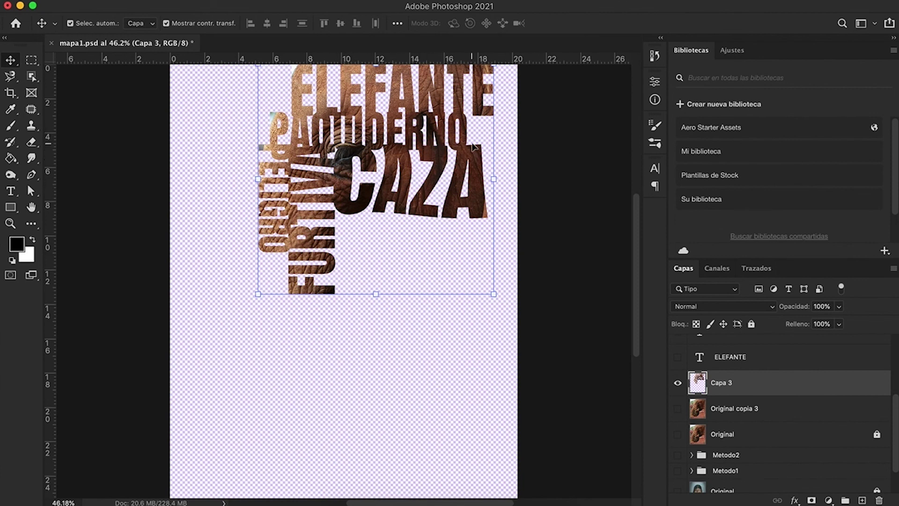
pyautogui.click(677, 409)
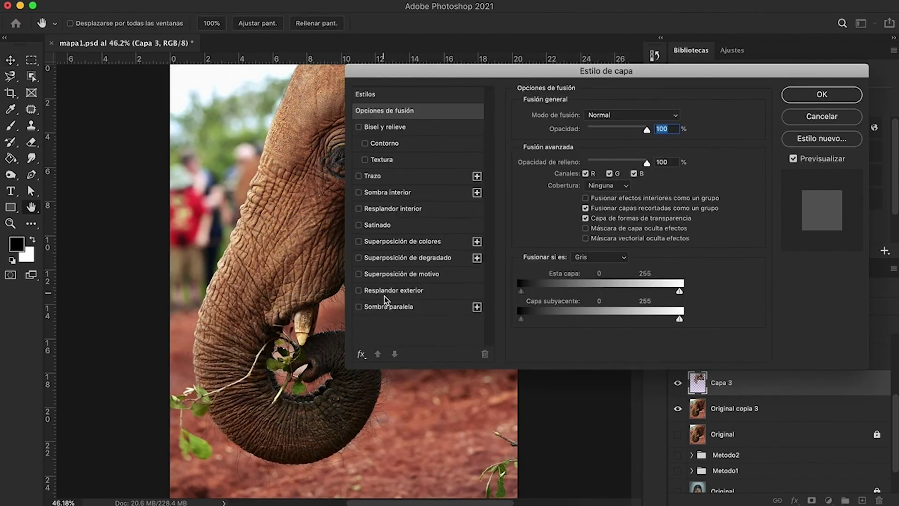
# Try a Drop Shadow (Sombra paralela) on Capa 3, then discard it
pyautogui.click(387, 307)
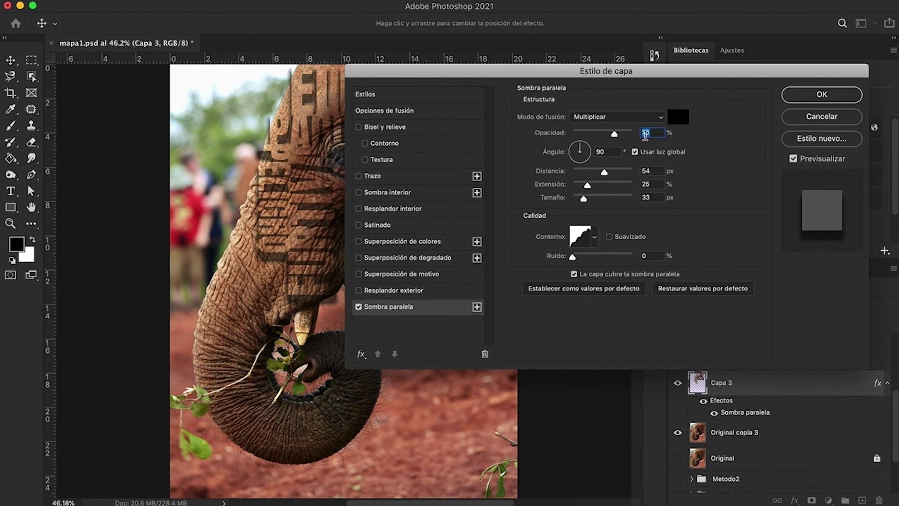
pyautogui.moveTo(749, 71)
pyautogui.mouseDown()
pyautogui.moveTo(721, 104)
pyautogui.moveTo(804, 207)
pyautogui.moveTo(723, 72)
pyautogui.moveTo(678, 61)
pyautogui.mouseUp()
pyautogui.click(847, 96)
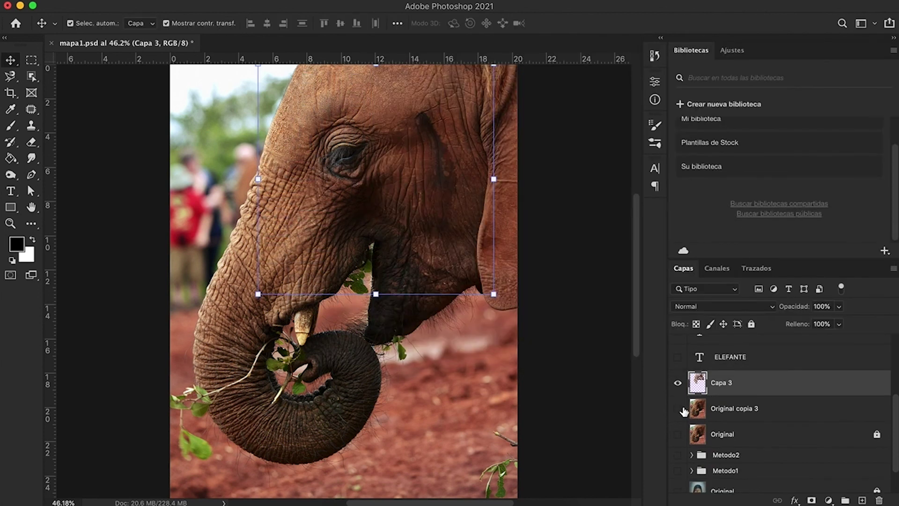
# Hide the Original copia 3 photo and show the black Capa 0 background
pyautogui.click(678, 408)
pyautogui.scroll(-2, 700, 423)
pyautogui.click(677, 479)
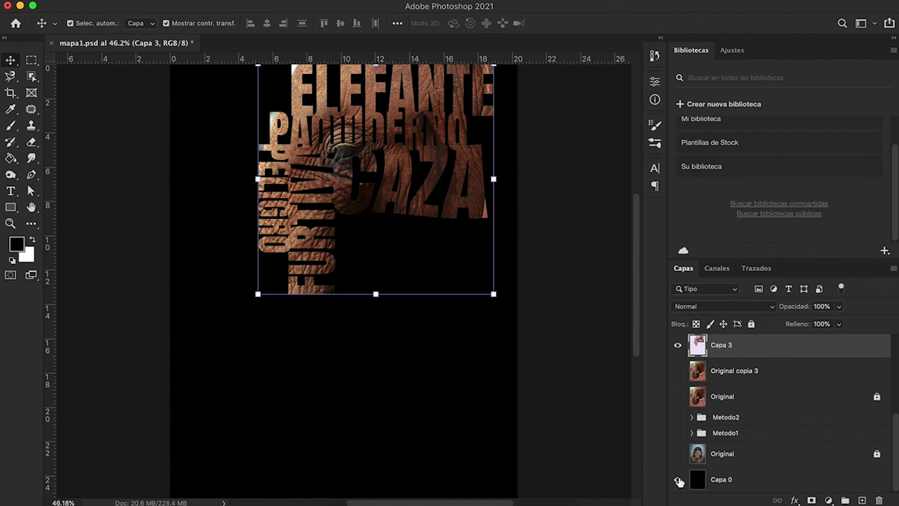